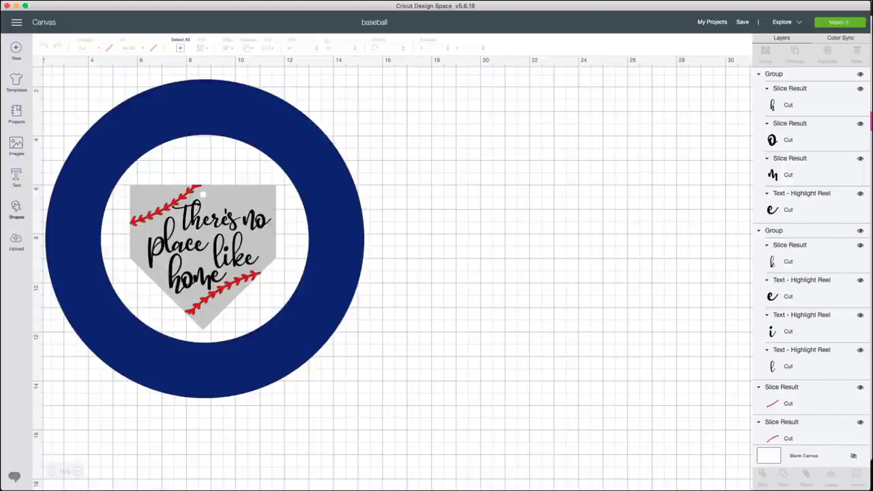
Add a circle in the empty canvas area beside the navy ring and set its size to 12 inches.
{"action": "left_click", "coordinate": [16, 209]}
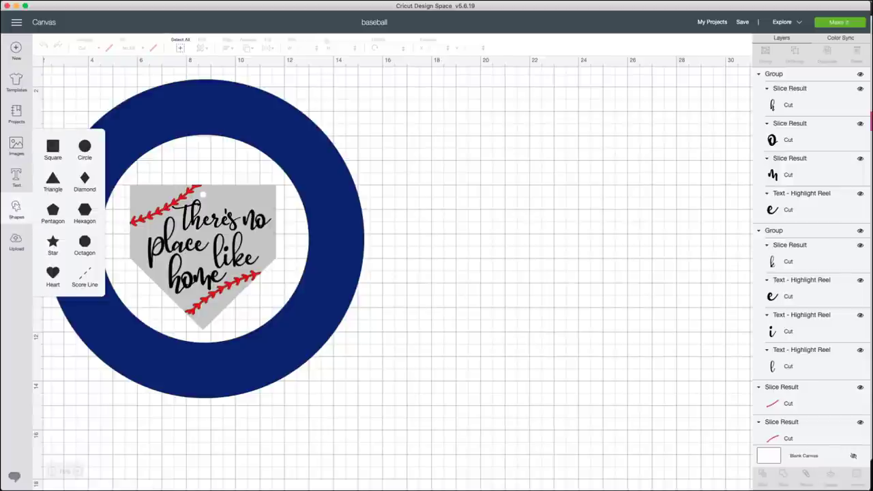
{"action": "left_click", "coordinate": [84, 146]}
{"action": "left_click_drag", "start_coordinate": [125, 148], "coordinate": [516, 218]}
{"action": "left_click_drag", "start_coordinate": [310, 48], "coordinate": [296, 49]}
{"action": "type", "text": "112"}
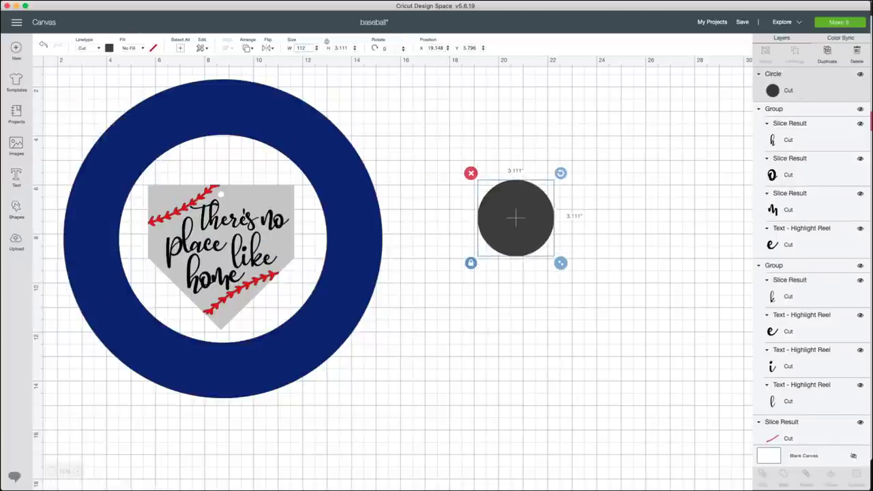
{"action": "key", "text": "BackSpace"}
{"action": "type", "text": "2"}
{"action": "key", "text": "Return"}
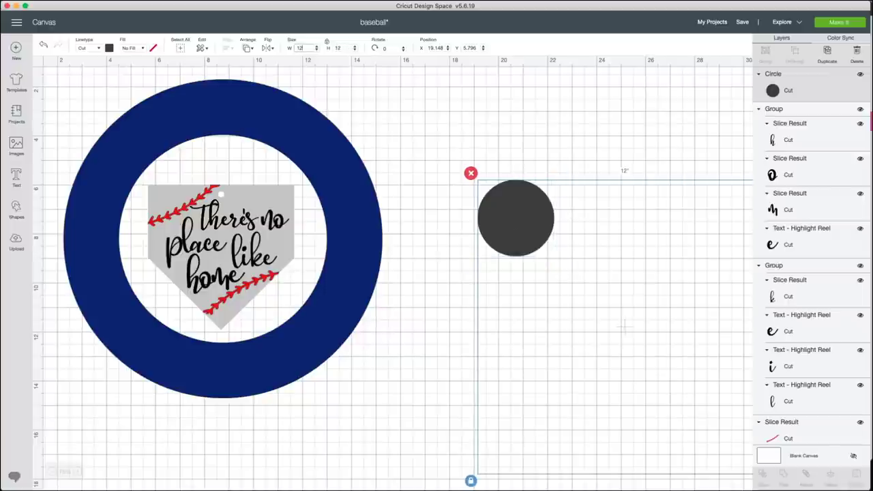
{"action": "left_click_drag", "start_coordinate": [535, 250], "coordinate": [551, 245]}
Line the dark circle up with the top of the navy ring and resize it to the ring's 13 inches.
{"action": "left_click", "coordinate": [346, 245]}
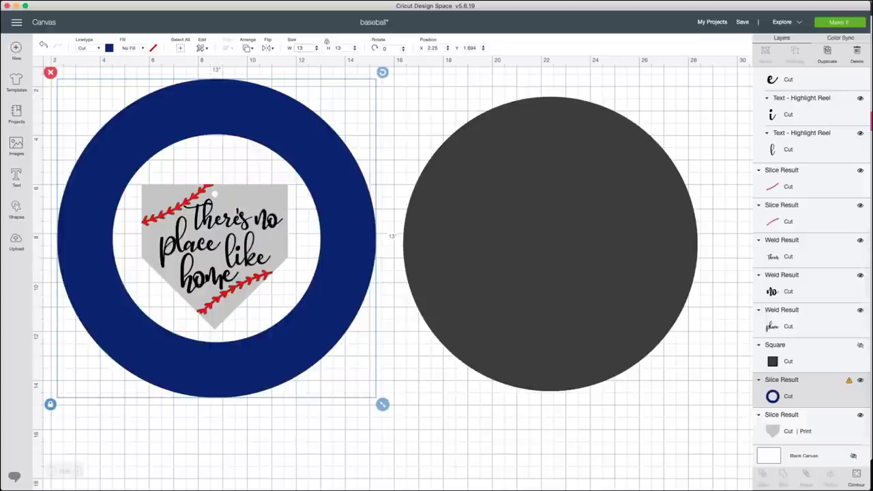
{"action": "left_click_drag", "start_coordinate": [549, 244], "coordinate": [542, 228]}
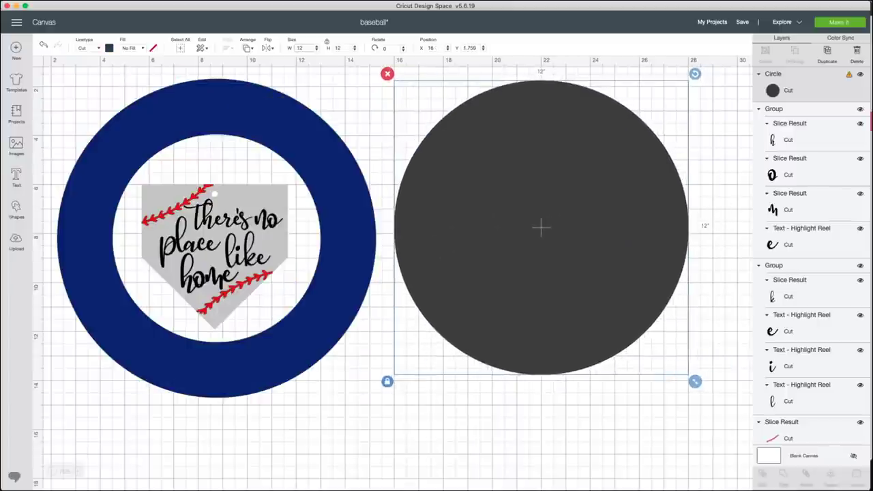
{"action": "left_click", "coordinate": [347, 222]}
{"action": "left_click", "coordinate": [538, 226]}
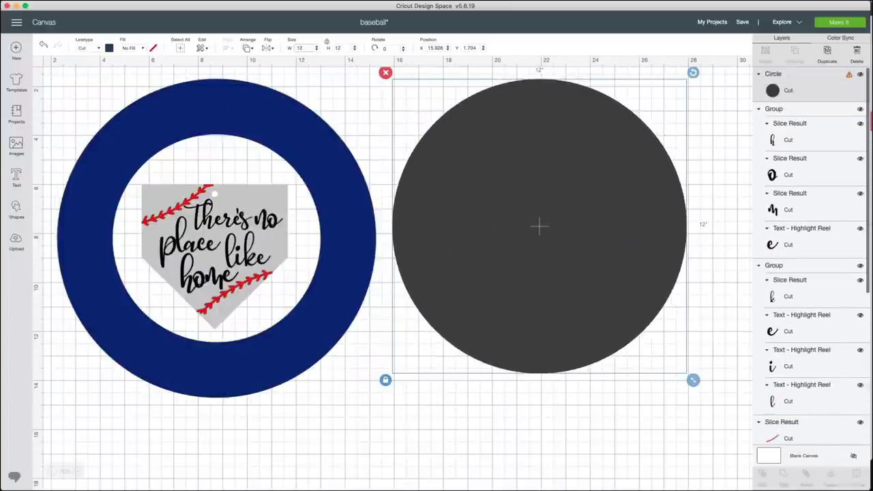
{"action": "type", "text": "13"}
{"action": "key", "text": "Tab"}
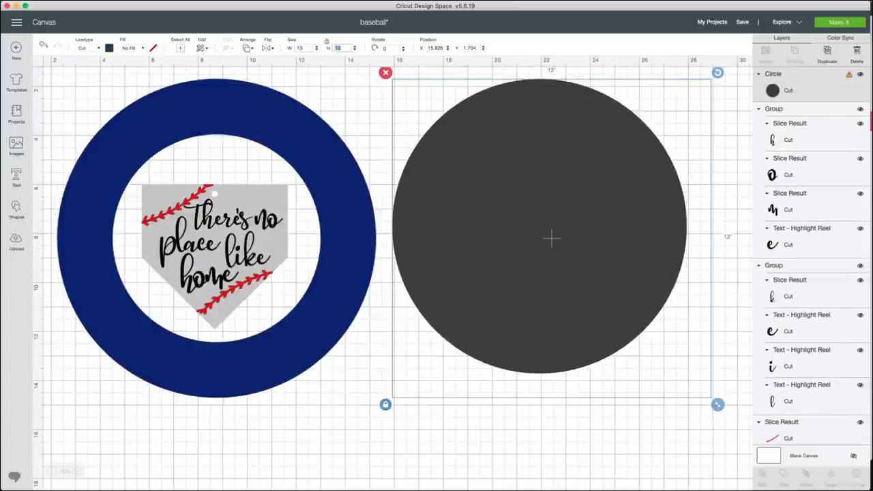
{"action": "left_click", "coordinate": [300, 134]}
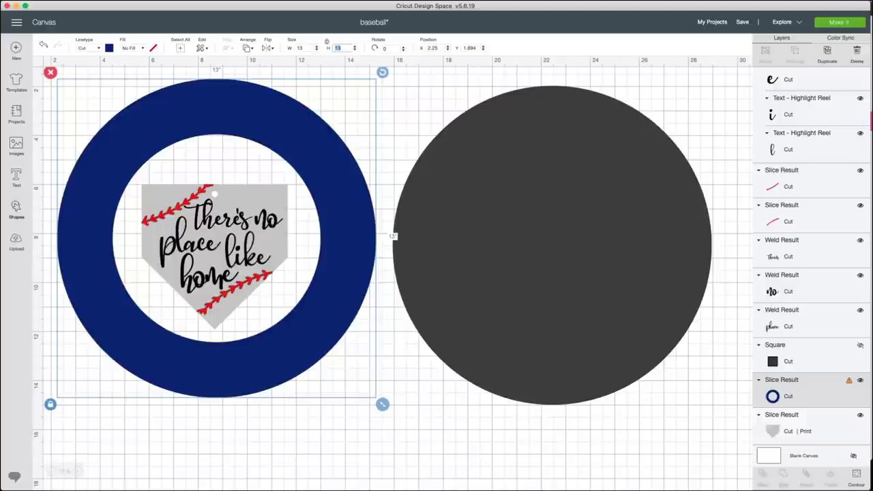
Add a second circle and set its size to 9 inches.
{"action": "left_click", "coordinate": [17, 210]}
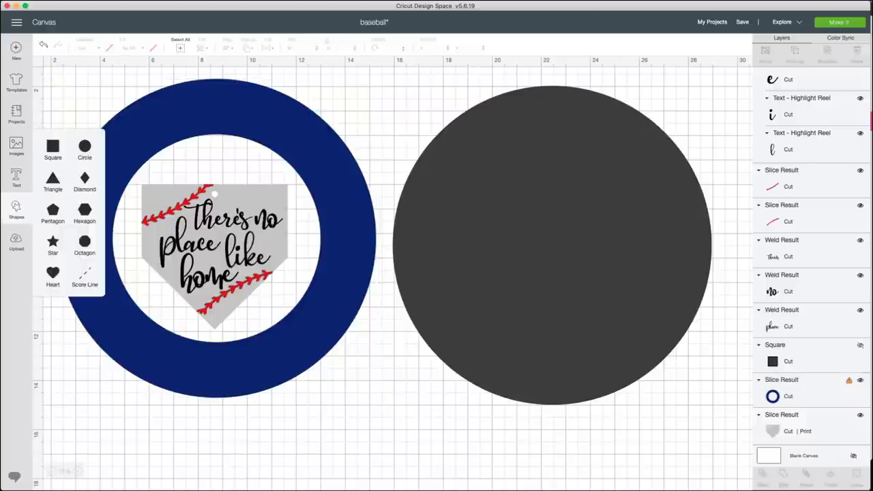
{"action": "left_click", "coordinate": [84, 146]}
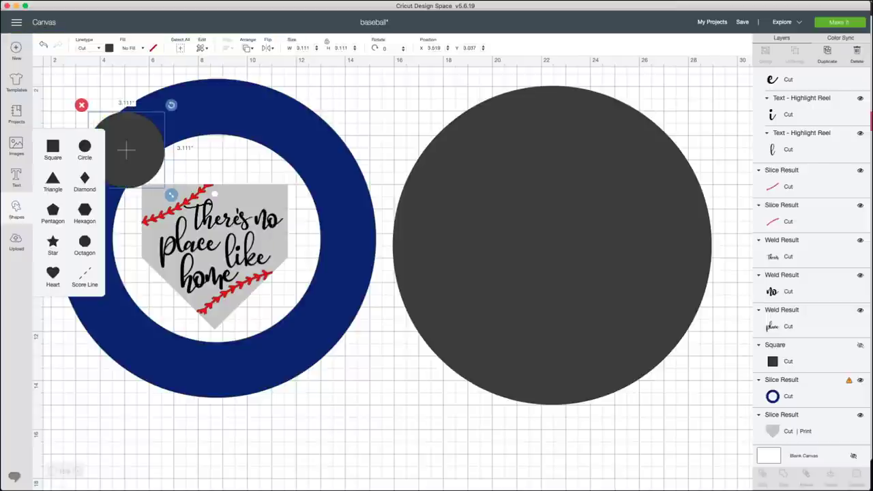
{"action": "double_click", "coordinate": [303, 48]}
{"action": "type", "text": "9"}
{"action": "left_click", "coordinate": [273, 109]}
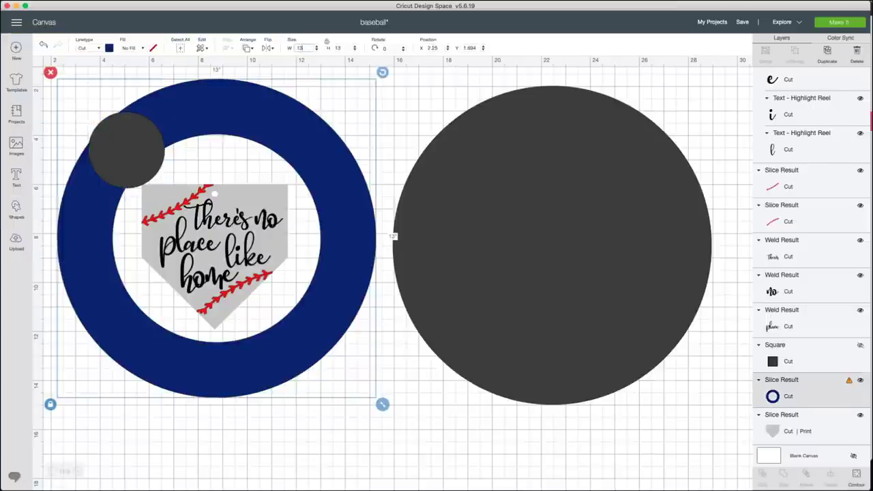
{"action": "left_click", "coordinate": [552, 243]}
{"action": "left_click", "coordinate": [127, 149]}
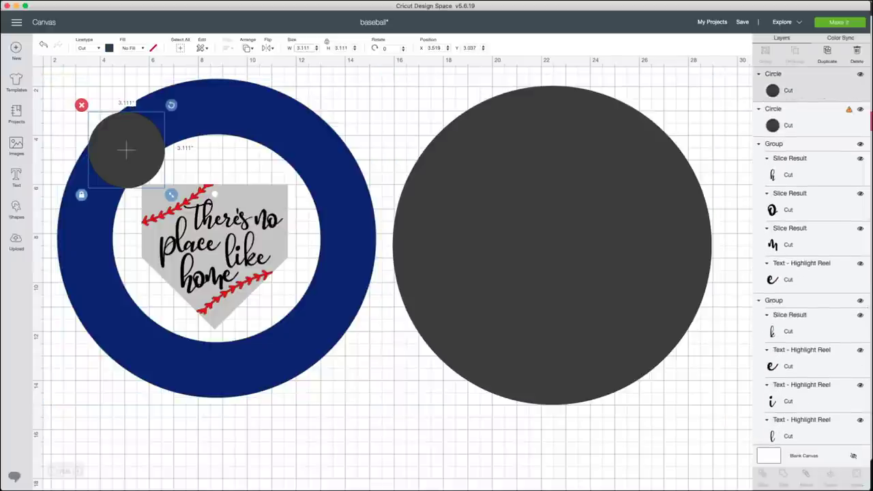
{"action": "double_click", "coordinate": [303, 48]}
{"action": "type", "text": "9"}
{"action": "key", "text": "Return"}
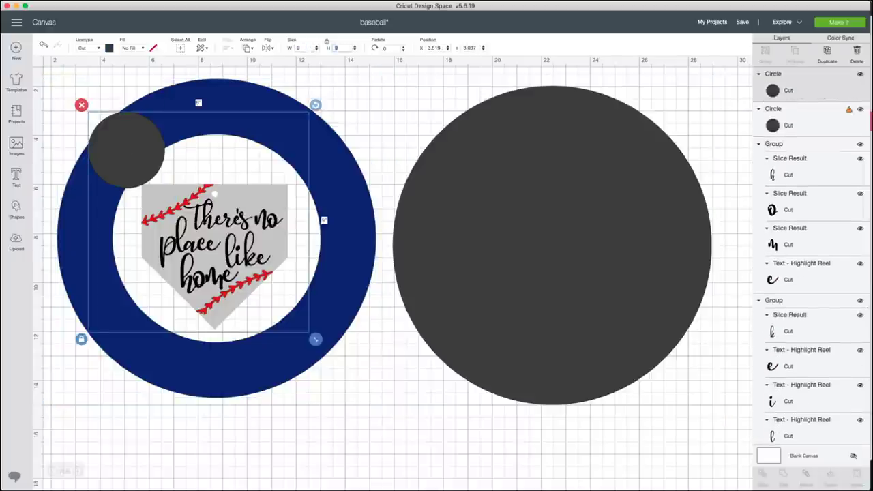
Move the 9-inch circle onto the 13-inch circle and center the two on each other.
{"action": "left_click_drag", "start_coordinate": [198, 220], "coordinate": [559, 248]}
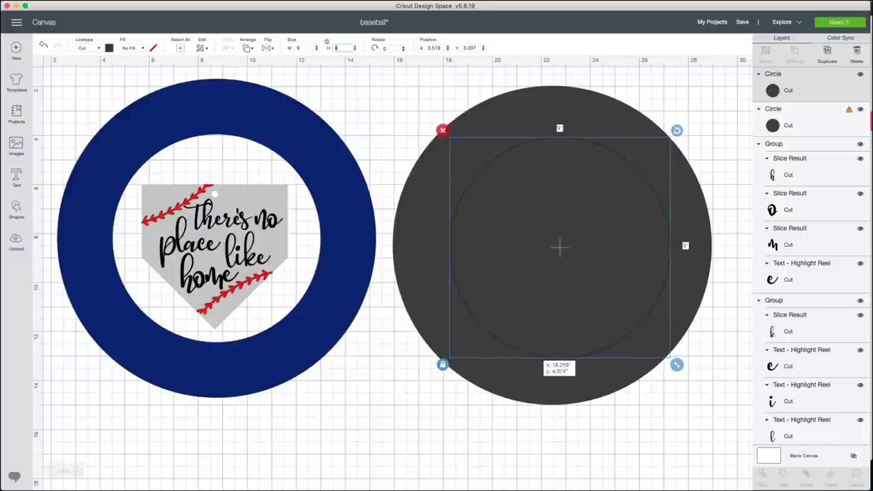
{"action": "left_click", "coordinate": [713, 136]}
{"action": "left_click_drag", "start_coordinate": [616, 432], "coordinate": [552, 246]}
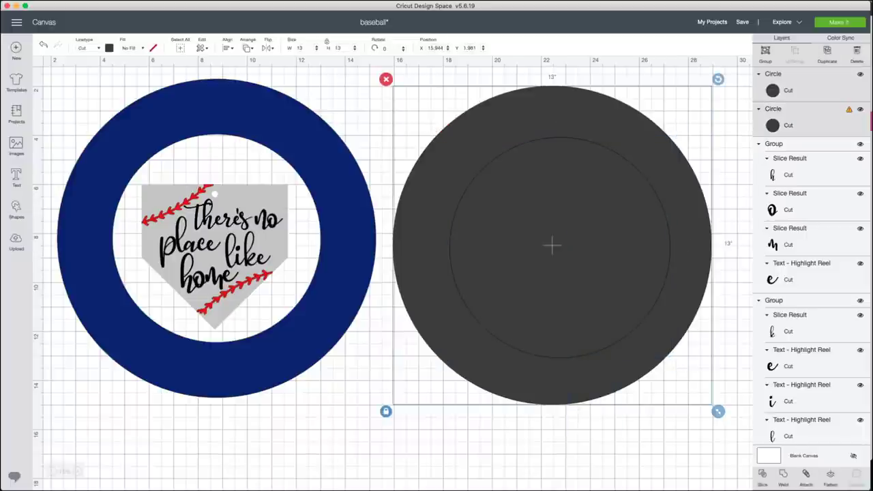
{"action": "left_click", "coordinate": [227, 47]}
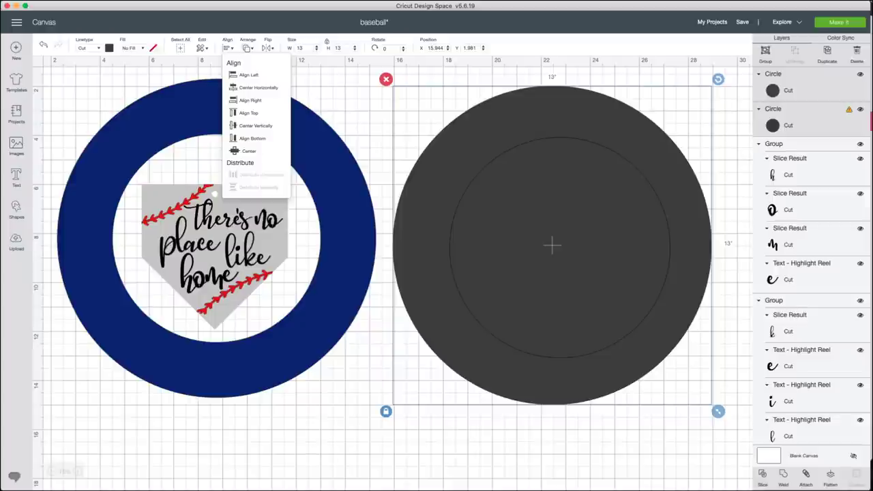
{"action": "left_click", "coordinate": [247, 150]}
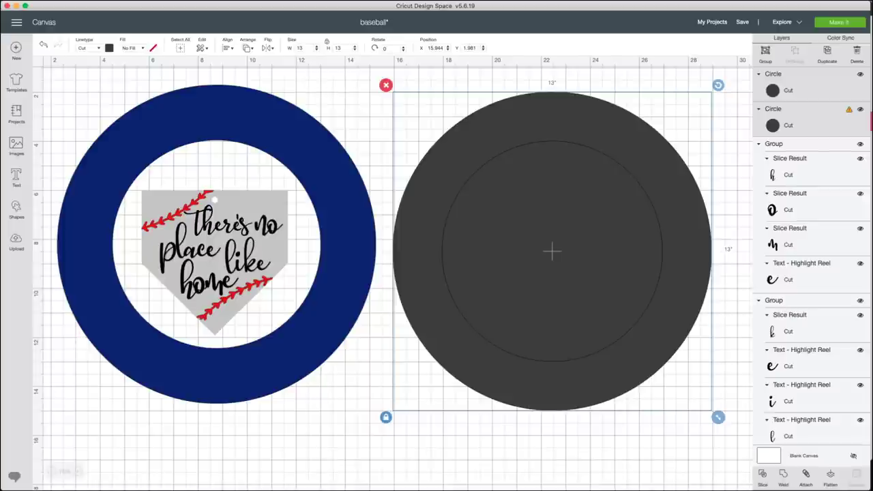
Slice the two centered circles and delete both inner discs to leave only the outer ring.
{"action": "left_click", "coordinate": [763, 477]}
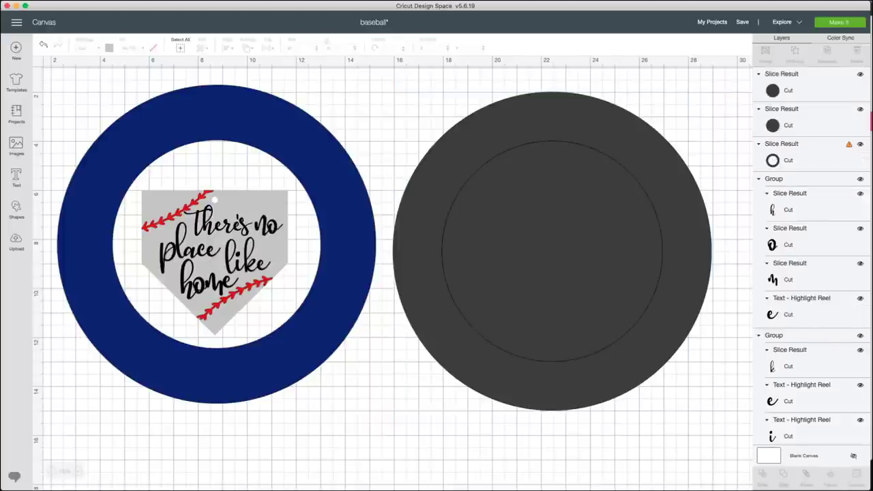
{"action": "left_click", "coordinate": [552, 251]}
{"action": "key", "text": "Delete"}
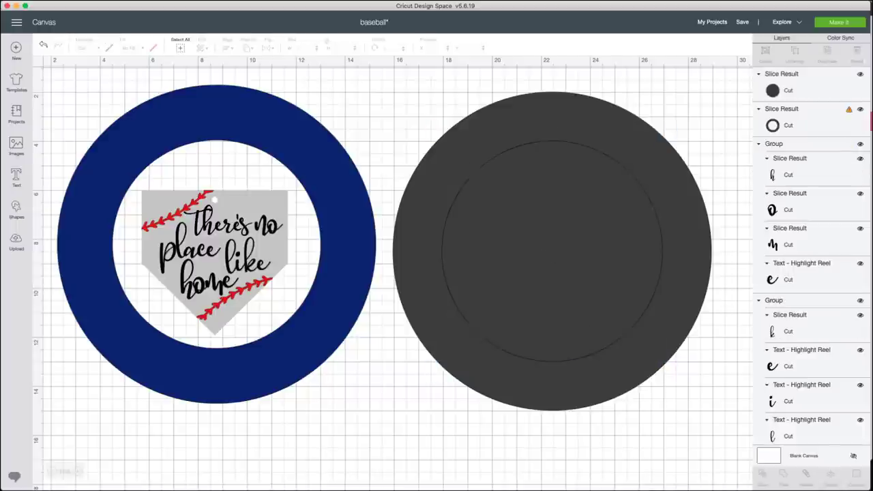
{"action": "left_click", "coordinate": [552, 251]}
{"action": "key", "text": "Delete"}
{"action": "mouse_move", "coordinate": [417, 251]}
{"action": "left_mouse_down"}
{"action": "mouse_move", "coordinate": [159, 259]}
{"action": "mouse_move", "coordinate": [79, 244]}
{"action": "mouse_move", "coordinate": [413, 248]}
{"action": "left_mouse_up"}
{"action": "left_click", "coordinate": [409, 436]}
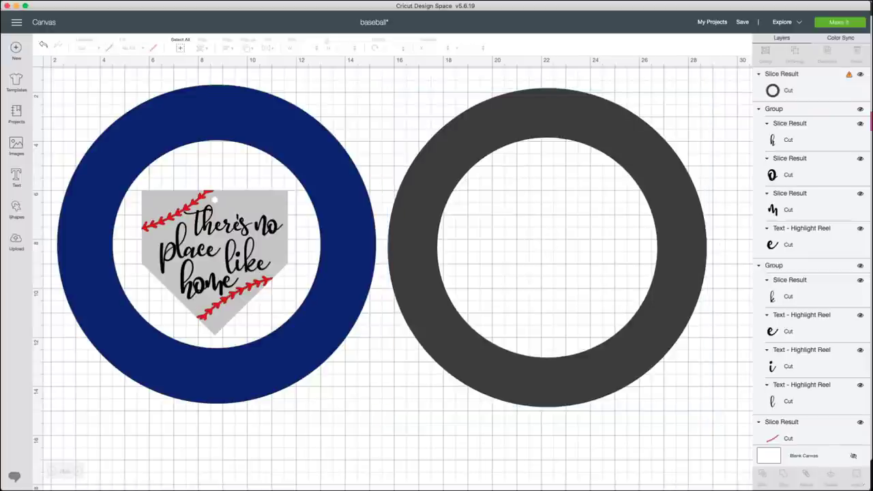
Recolor the new dark gray ring medium blue.
{"action": "left_click", "coordinate": [413, 263]}
{"action": "left_click", "coordinate": [110, 48]}
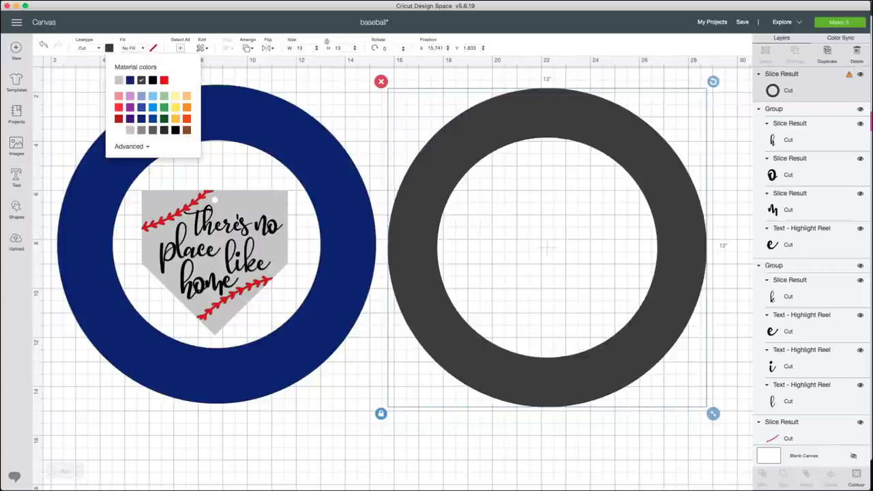
{"action": "left_click", "coordinate": [141, 108]}
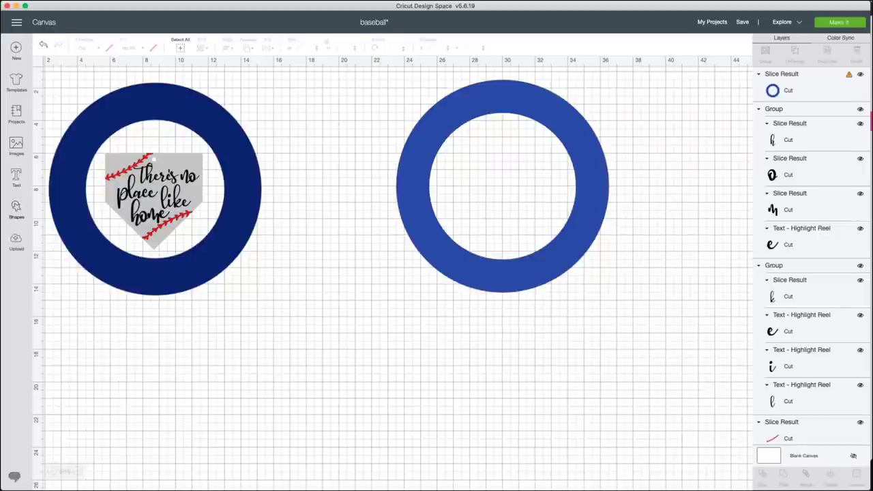
Add a square and place it on the empty canvas below and between the two rings.
{"action": "left_click", "coordinate": [17, 208]}
{"action": "left_click", "coordinate": [52, 147]}
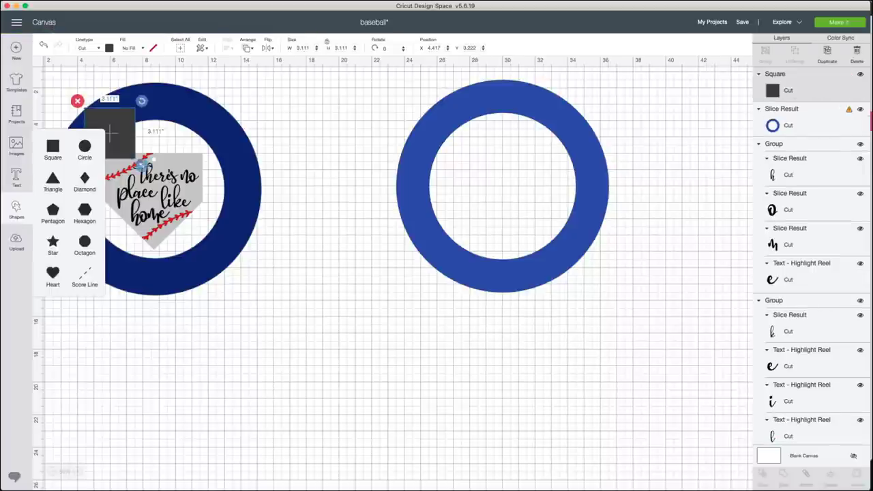
{"action": "left_click_drag", "start_coordinate": [111, 133], "coordinate": [333, 297]}
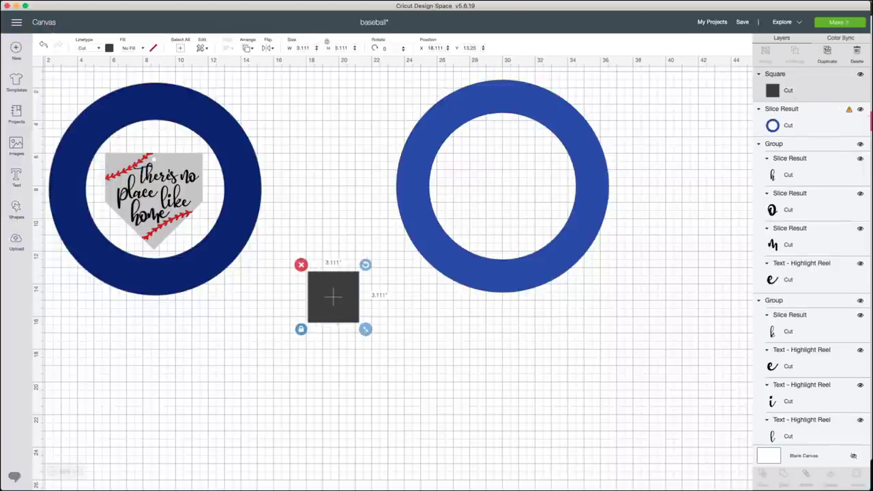
Unlock the square's proportions and resize it to a rectangle 17 inches wide and 8.5 inches high.
{"action": "left_click", "coordinate": [301, 329]}
{"action": "left_click", "coordinate": [303, 48]}
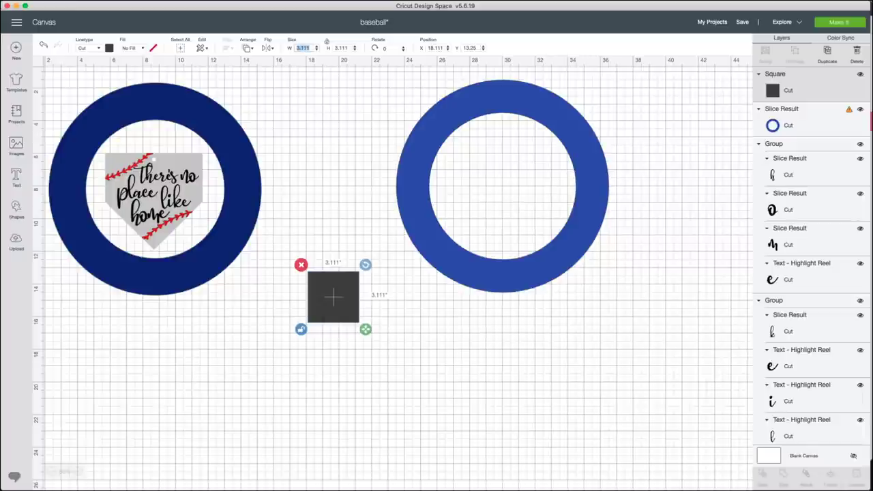
{"action": "type", "text": "17"}
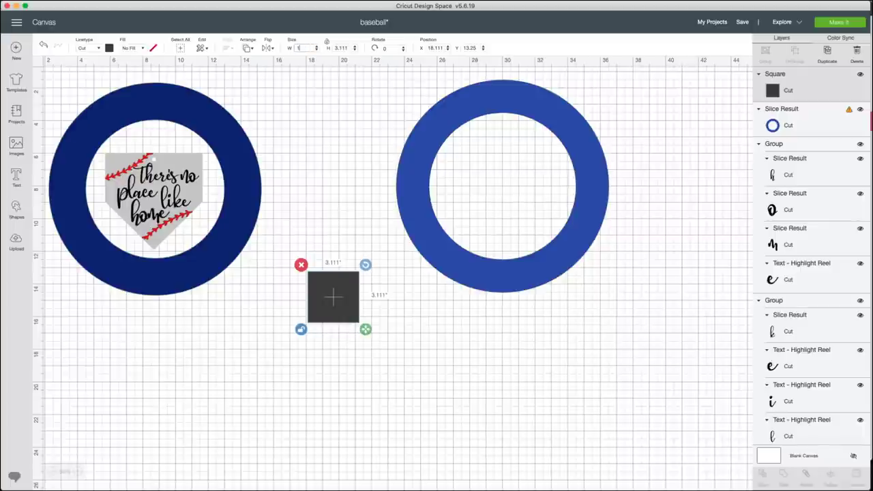
{"action": "key", "text": "Tab"}
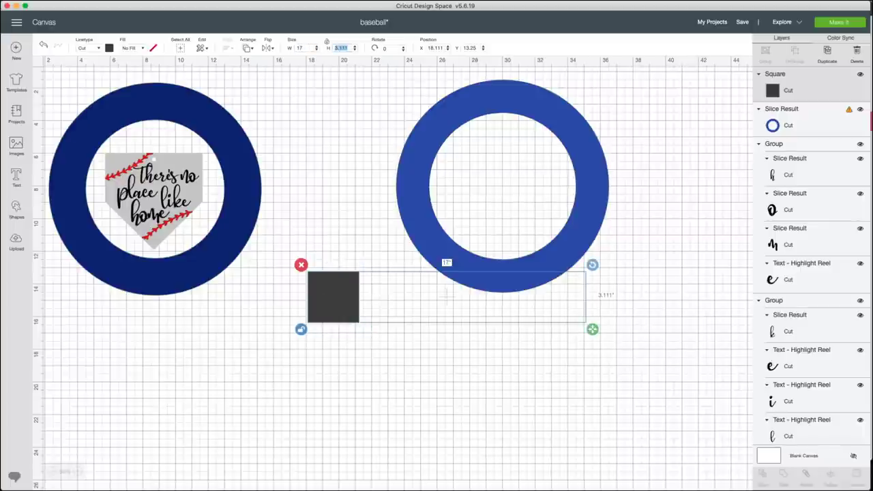
{"action": "type", "text": "8.5"}
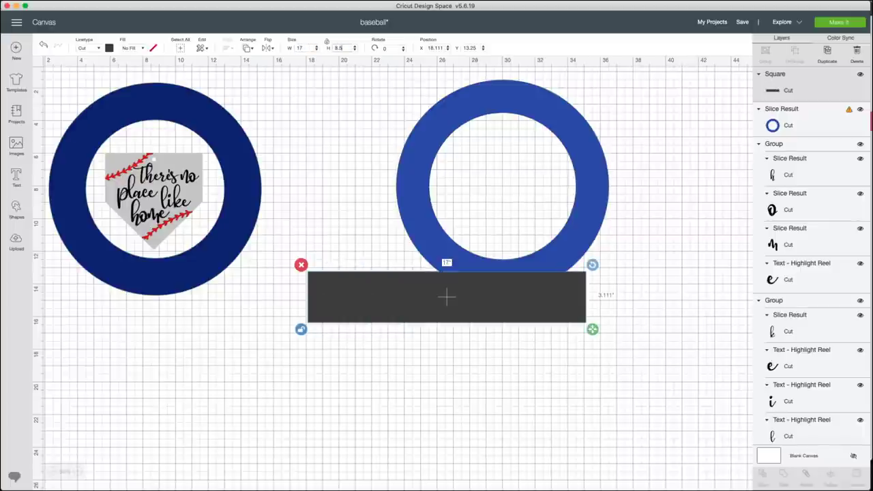
{"action": "key", "text": "Tab"}
{"action": "left_click_drag", "start_coordinate": [427, 261], "coordinate": [418, 278]}
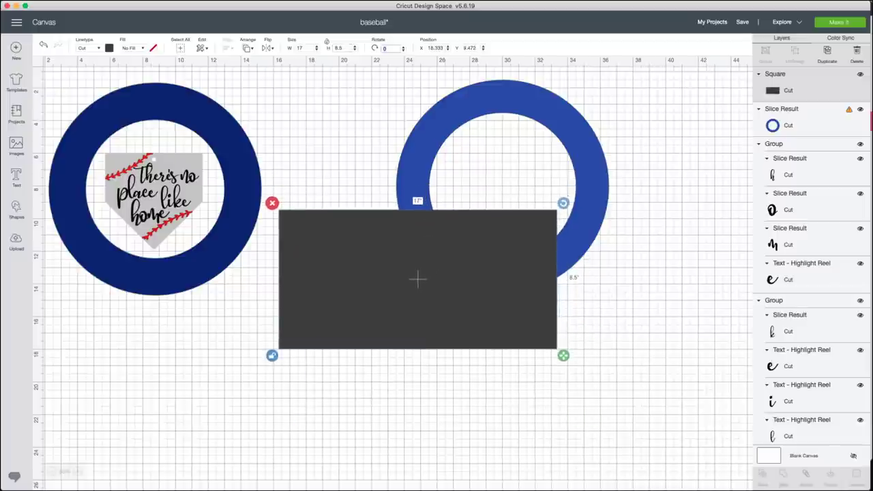
Add a triangle above the rectangle and set its rotation to 60 degrees.
{"action": "left_click", "coordinate": [16, 208]}
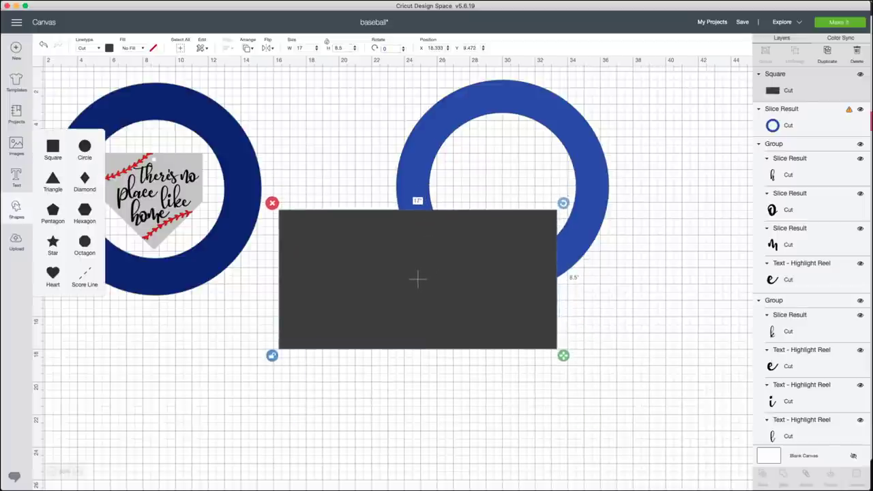
{"action": "left_click", "coordinate": [53, 181]}
{"action": "left_click_drag", "start_coordinate": [121, 146], "coordinate": [346, 155]}
{"action": "type", "text": "60"}
{"action": "key", "text": "Tab"}
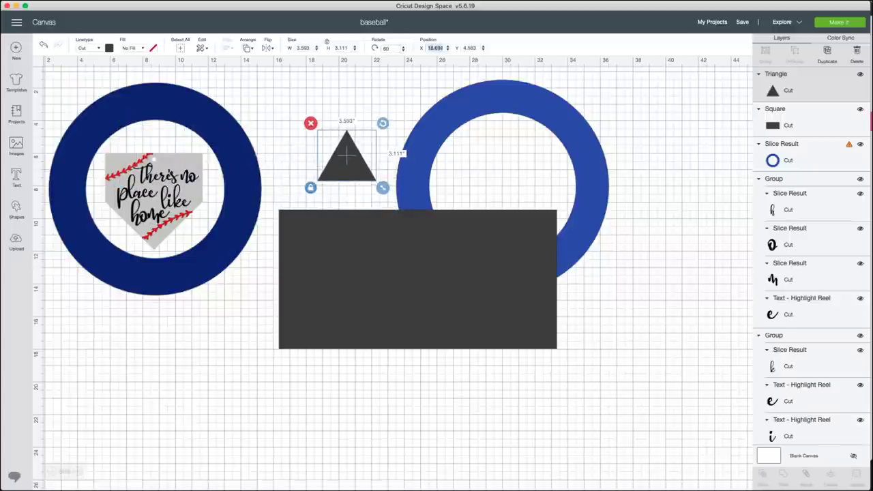
Fit the triangle point-down against the rectangle's lower edge, stretched to about 17 inches wide and 2.4 inches high.
{"action": "left_click_drag", "start_coordinate": [339, 167], "coordinate": [323, 384]}
{"action": "left_click_drag", "start_coordinate": [358, 416], "coordinate": [563, 407]}
{"action": "mouse_move", "coordinate": [424, 379]}
{"action": "left_mouse_down"}
{"action": "mouse_move", "coordinate": [404, 373]}
{"action": "mouse_move", "coordinate": [410, 369]}
{"action": "left_mouse_up"}
{"action": "left_click_drag", "start_coordinate": [549, 396], "coordinate": [563, 394]}
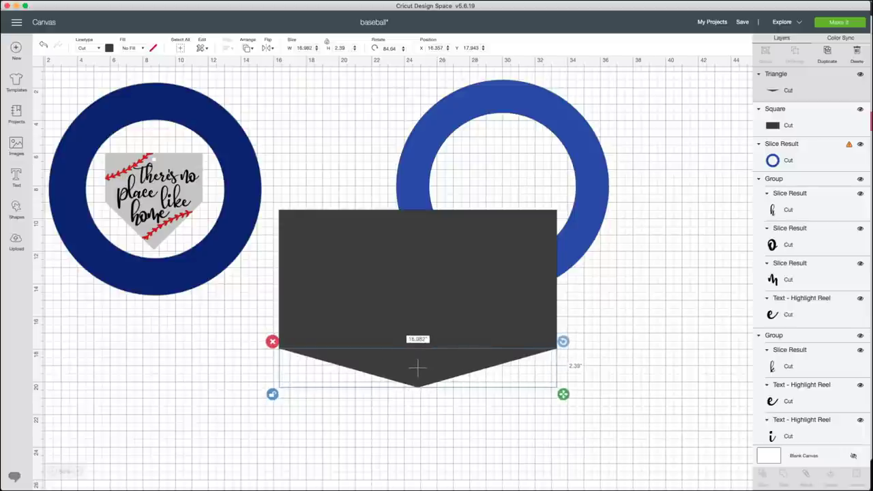
Stretch the triangle downward to about 6.7 inches high to form the point of the home plate.
{"action": "scroll", "coordinate": [564, 394], "scroll_direction": "up", "scroll_amount": 1}
{"action": "scroll", "coordinate": [564, 394], "scroll_direction": "down", "scroll_amount": 3}
{"action": "left_click_drag", "start_coordinate": [563, 321], "coordinate": [564, 391]}
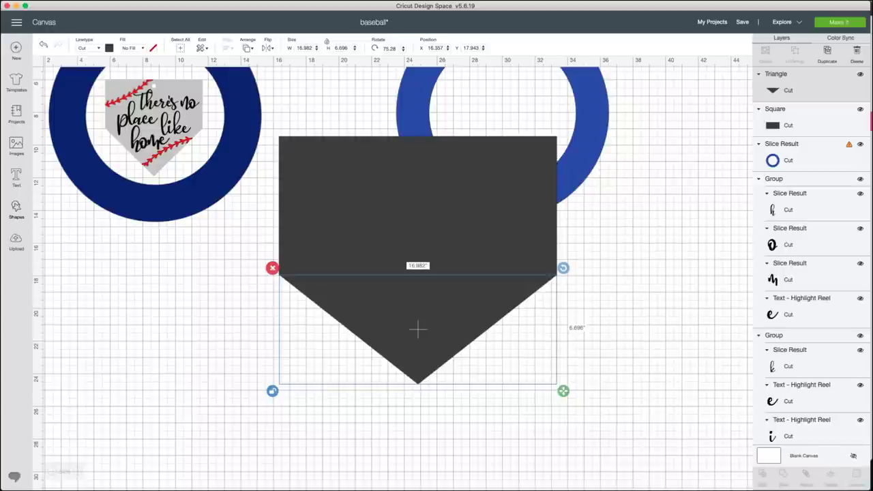
{"action": "left_click", "coordinate": [641, 327]}
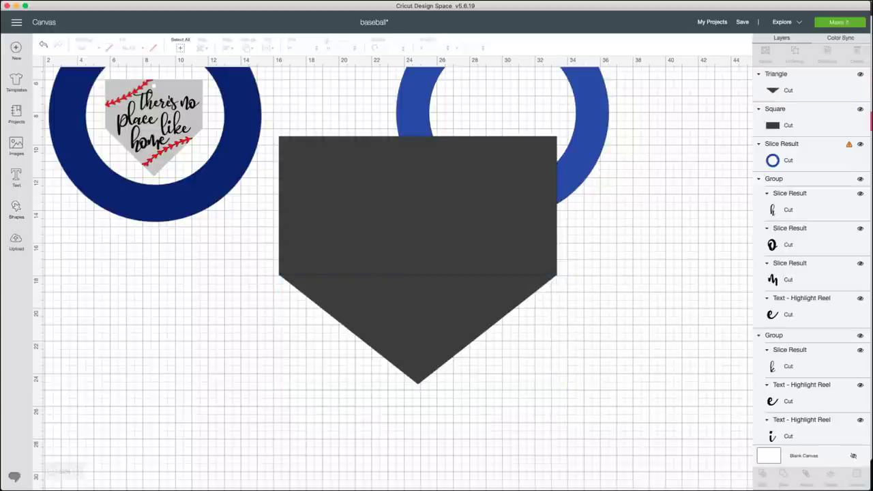
{"action": "left_click", "coordinate": [418, 330]}
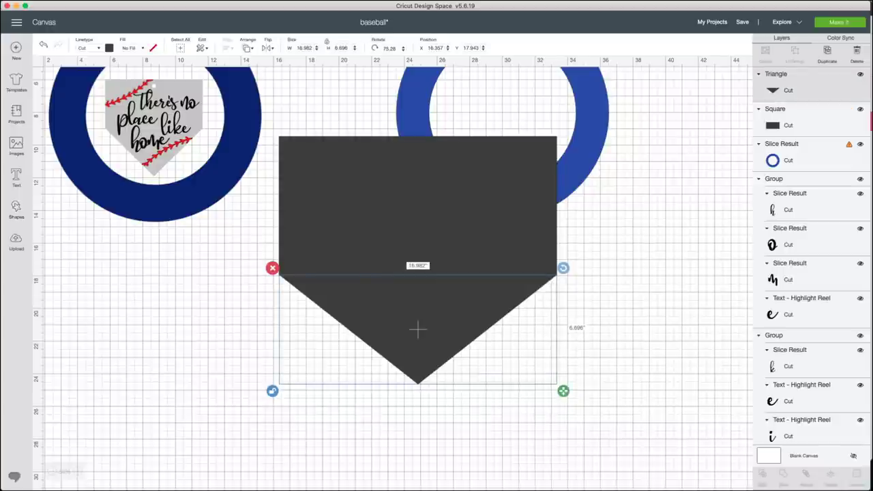
Stretch the triangle to about 17 inches wide and 7 inches high, and add a separate 12-inch square.
{"action": "left_click_drag", "start_coordinate": [563, 391], "coordinate": [564, 396]}
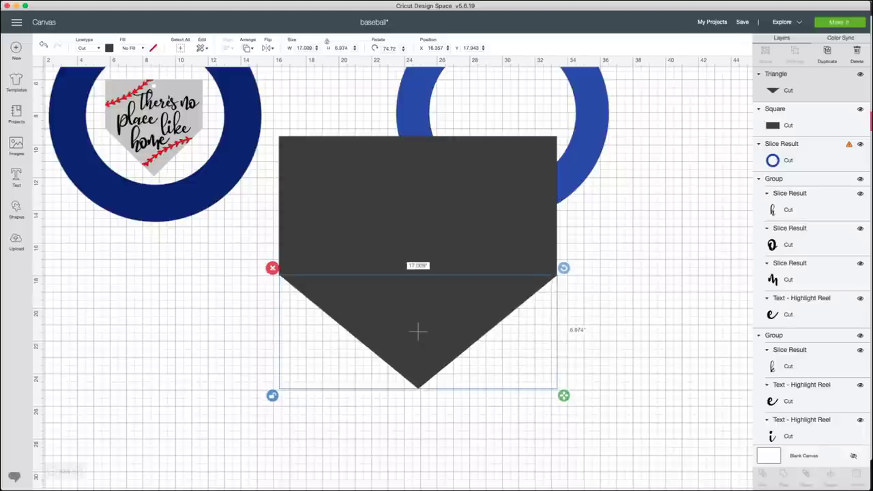
{"action": "key", "text": "Escape"}
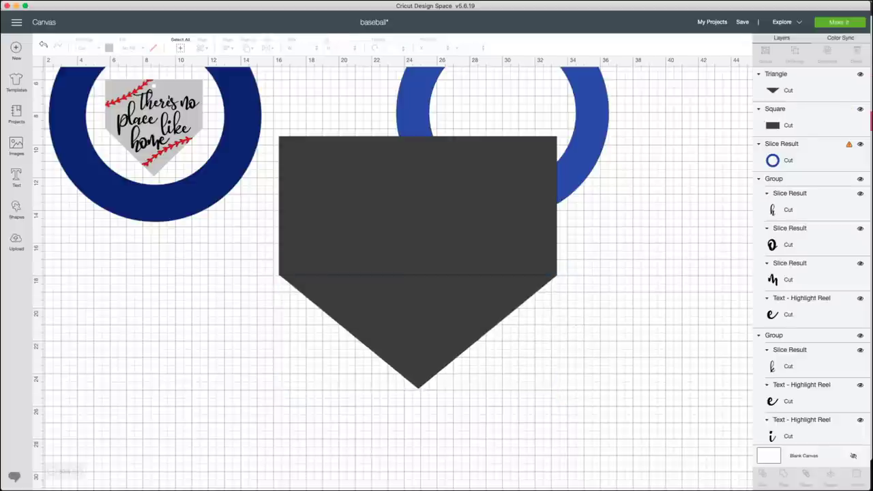
{"action": "left_click", "coordinate": [16, 208]}
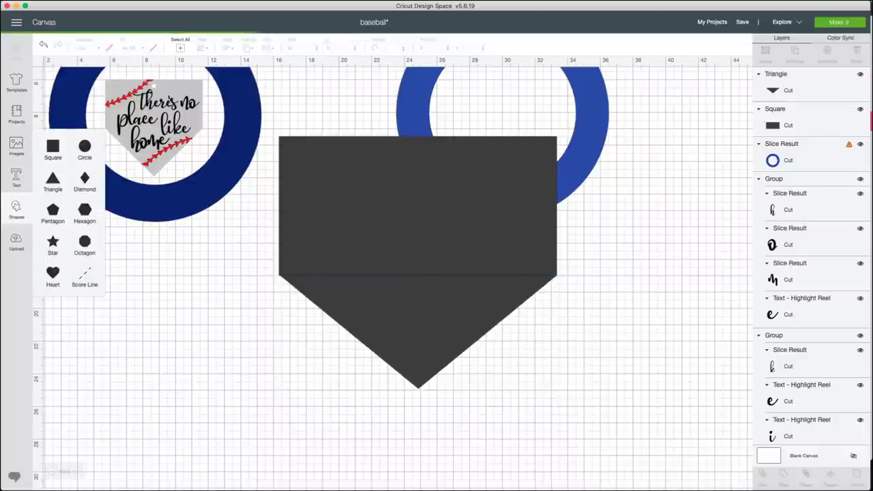
{"action": "left_click", "coordinate": [53, 146]}
{"action": "left_click_drag", "start_coordinate": [110, 130], "coordinate": [176, 305]}
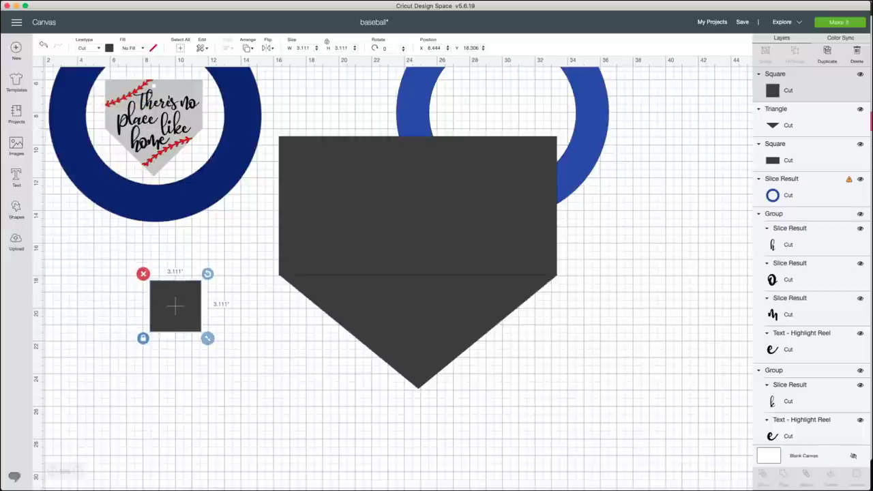
{"action": "double_click", "coordinate": [341, 48]}
{"action": "type", "text": "12"}
{"action": "key", "text": "Tab"}
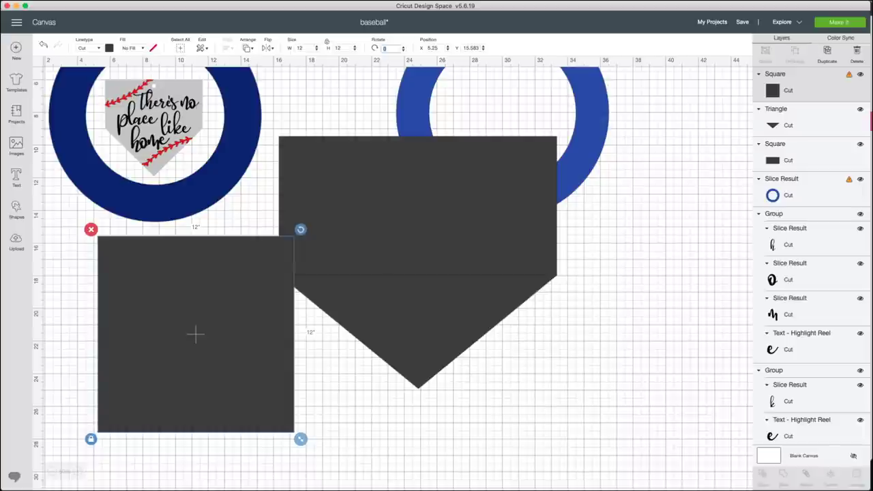
Rotate the 12-inch square and place it against the triangle's left slanted edge as an angle guide.
{"action": "left_click_drag", "start_coordinate": [301, 229], "coordinate": [202, 187]}
{"action": "left_click_drag", "start_coordinate": [195, 334], "coordinate": [279, 412]}
{"action": "left_click_drag", "start_coordinate": [425, 267], "coordinate": [413, 257]}
{"action": "left_click_drag", "start_coordinate": [279, 412], "coordinate": [291, 413]}
Stretch the triangle to about 17.3 by 7.9 inches and refit the guide square along its slanted edge, rotated about 312.8 degrees.
{"action": "left_click", "coordinate": [419, 332]}
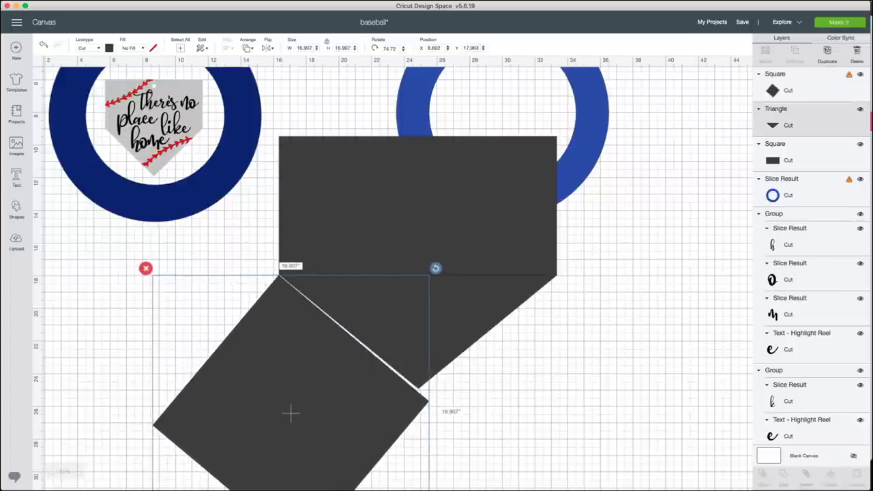
{"action": "left_click_drag", "start_coordinate": [565, 395], "coordinate": [569, 410]}
{"action": "mouse_move", "coordinate": [290, 413]}
{"action": "left_mouse_down"}
{"action": "mouse_move", "coordinate": [275, 414]}
{"action": "mouse_move", "coordinate": [283, 412]}
{"action": "left_mouse_up"}
{"action": "left_click_drag", "start_coordinate": [428, 268], "coordinate": [430, 269]}
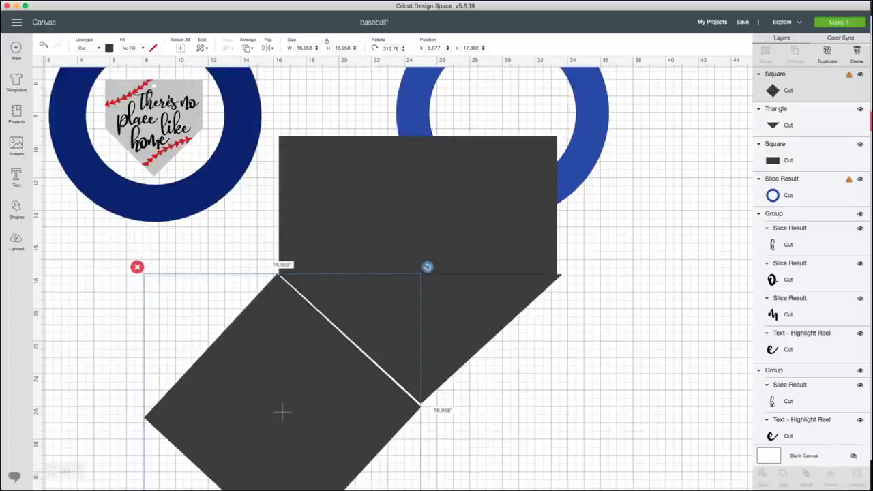
Delete the guide square and scale the triangle to about 17 inches wide and 7.8 inches high to match the rectangle.
{"action": "left_click", "coordinate": [419, 339]}
{"action": "left_click", "coordinate": [283, 411]}
{"action": "key", "text": "Delete"}
{"action": "left_click_drag", "start_coordinate": [421, 339], "coordinate": [419, 339]}
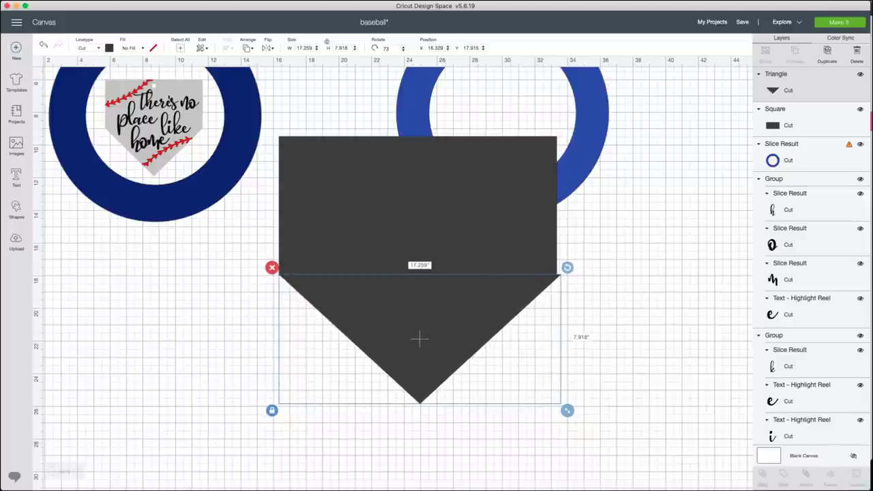
{"action": "left_click_drag", "start_coordinate": [567, 411], "coordinate": [563, 409]}
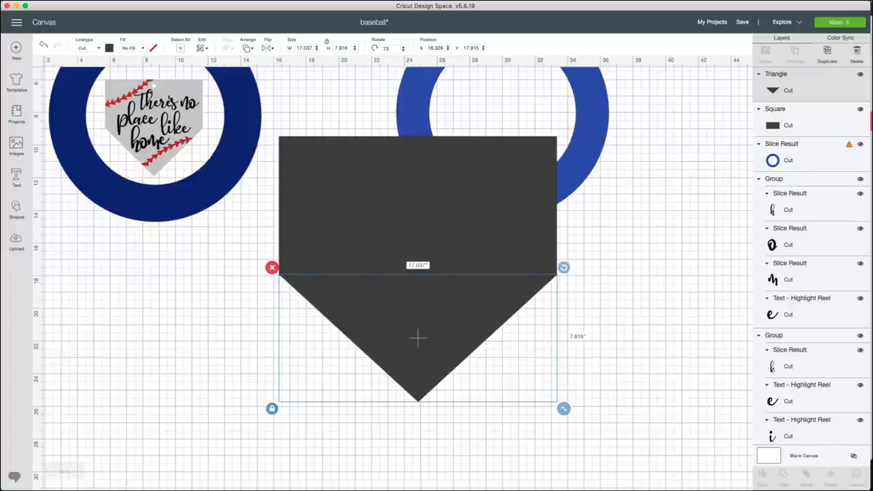
Center the triangle and rectangle horizontally on each other and weld them into one home plate shape.
{"action": "left_click", "coordinate": [417, 271], "text": "shift"}
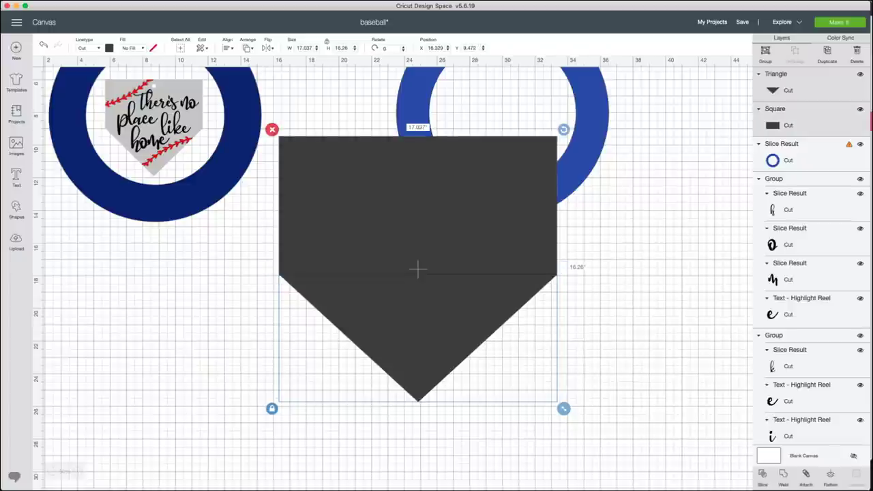
{"action": "left_click", "coordinate": [228, 48]}
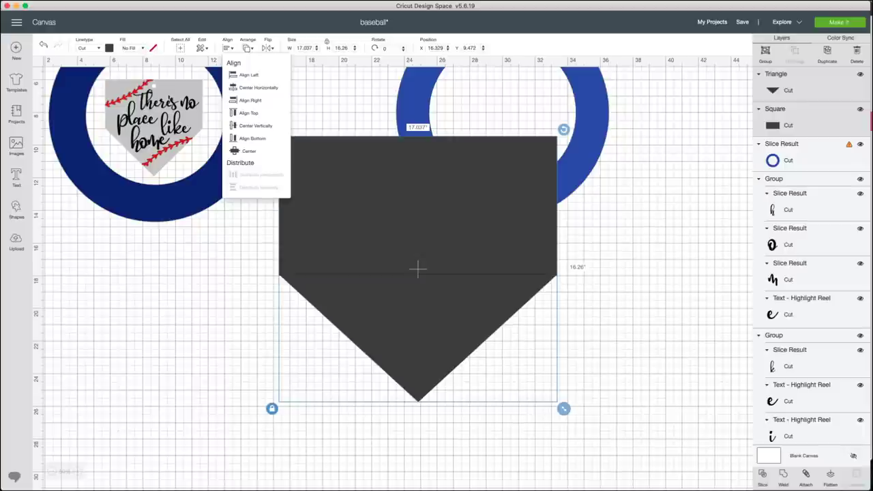
{"action": "left_click", "coordinate": [258, 88]}
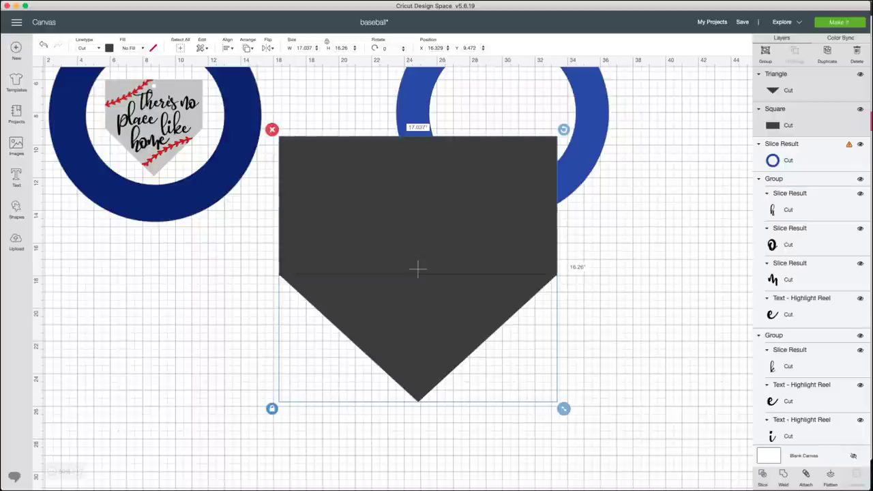
{"action": "left_click", "coordinate": [783, 477]}
Scale the welded home plate proportionally to about 6.9 inches wide and place it between the two rings.
{"action": "scroll", "coordinate": [471, 273], "scroll_direction": "down", "scroll_amount": 2}
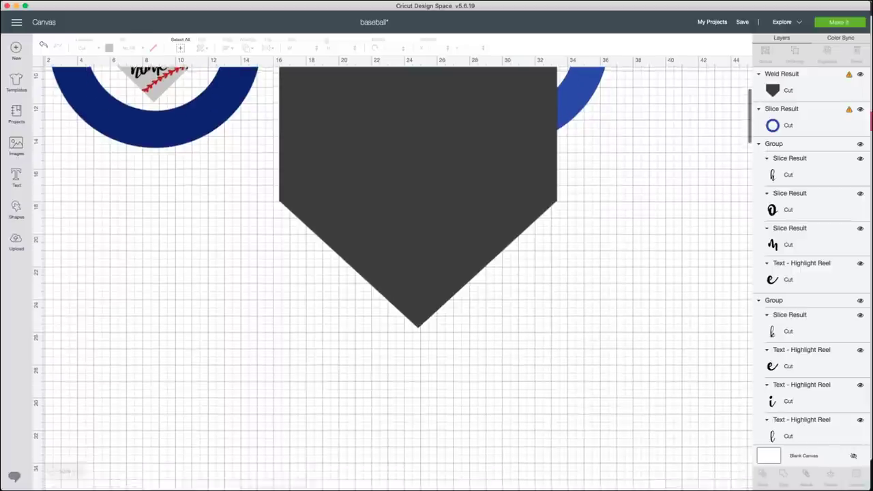
{"action": "scroll", "coordinate": [470, 273], "scroll_direction": "up", "scroll_amount": 3}
{"action": "left_click", "coordinate": [471, 273]}
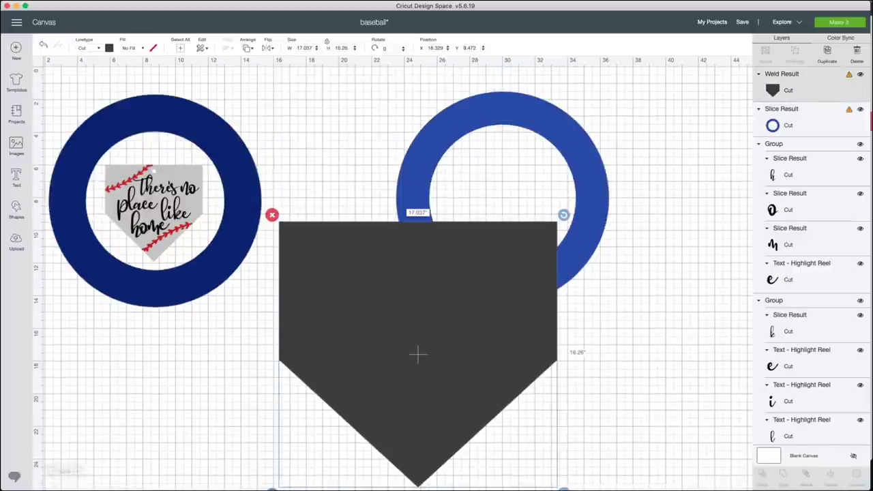
{"action": "key", "text": "Escape"}
{"action": "left_click_drag", "start_coordinate": [409, 307], "coordinate": [399, 227]}
{"action": "left_click_drag", "start_coordinate": [555, 415], "coordinate": [394, 261]}
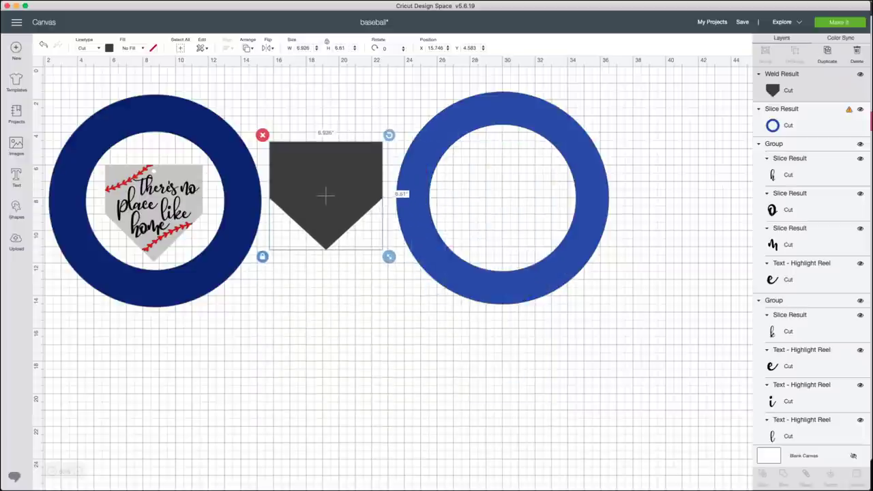
Fit the home plate inside the lighter blue ring, scaled to about 6.4 inches wide and 6.1 inches high.
{"action": "left_click_drag", "start_coordinate": [328, 205], "coordinate": [505, 218]}
{"action": "left_click_drag", "start_coordinate": [569, 274], "coordinate": [561, 266]}
{"action": "left_click_drag", "start_coordinate": [502, 212], "coordinate": [503, 211]}
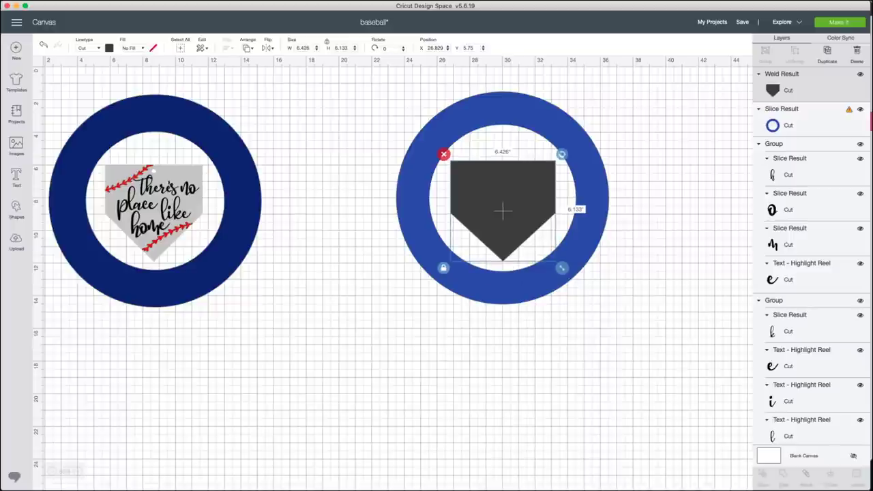
Move the home plate out of the lighter blue ring into the space between the two rings.
{"action": "left_click_drag", "start_coordinate": [503, 211], "coordinate": [320, 347]}
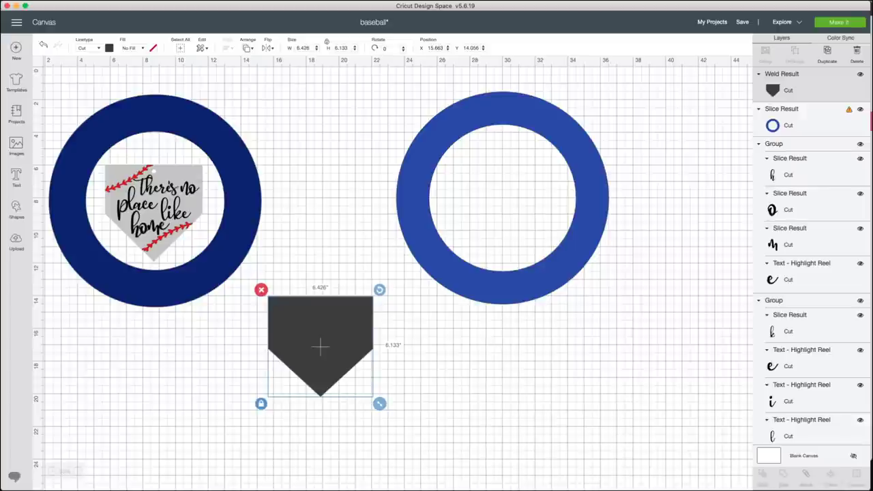
{"action": "scroll", "coordinate": [320, 348], "scroll_direction": "down", "scroll_amount": 1}
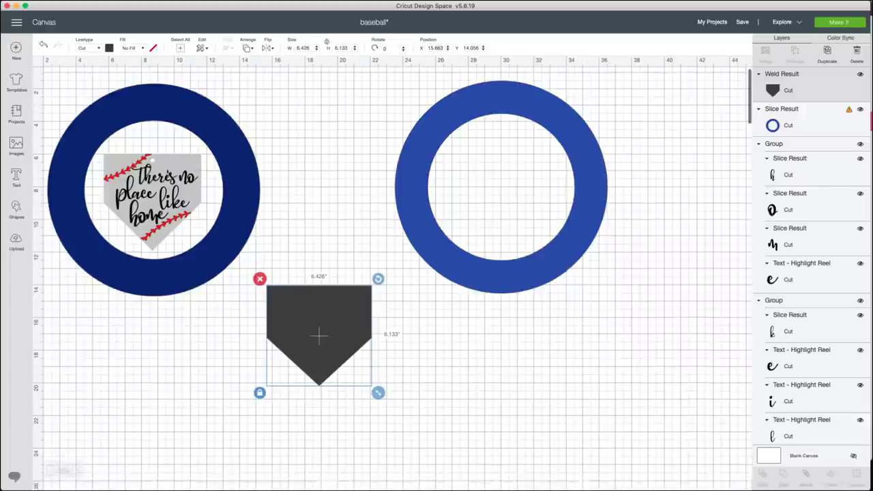
{"action": "left_click_drag", "start_coordinate": [320, 335], "coordinate": [328, 267]}
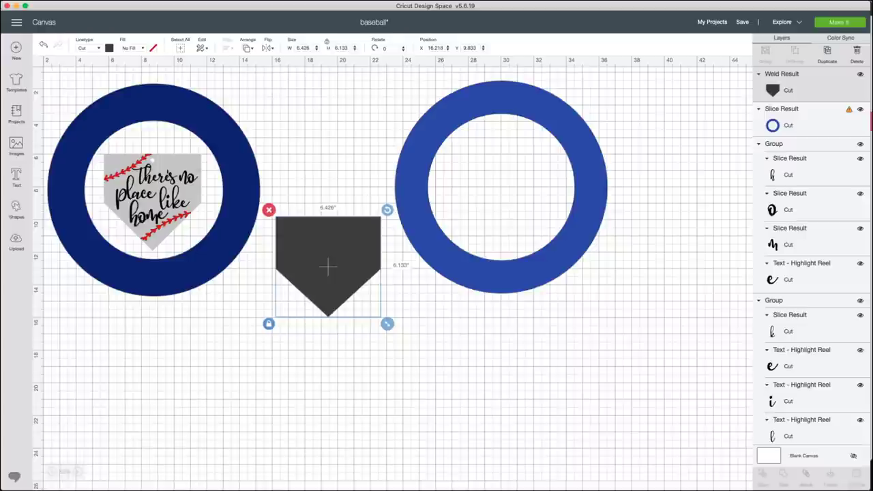
{"action": "left_click_drag", "start_coordinate": [328, 266], "coordinate": [327, 212]}
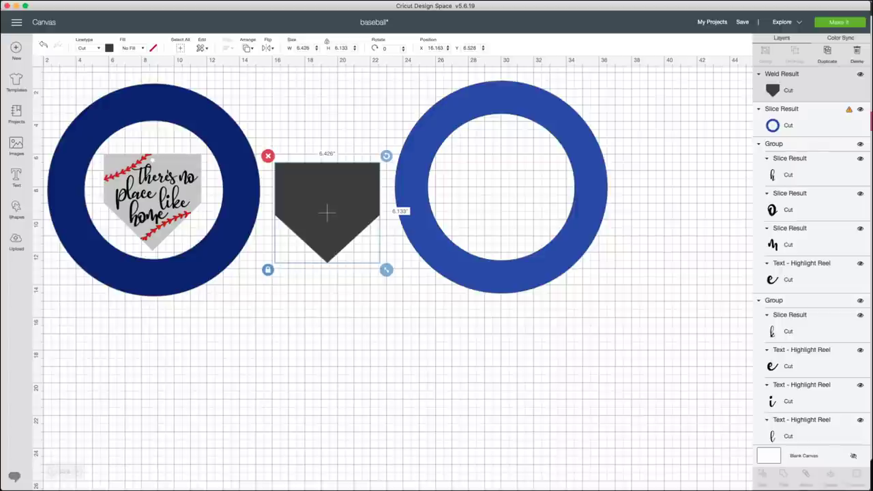
Recolor the home plate light gray using the existing material color and nudge it slightly upward.
{"action": "left_click", "coordinate": [328, 213]}
{"action": "left_click", "coordinate": [327, 213]}
{"action": "left_click", "coordinate": [109, 47]}
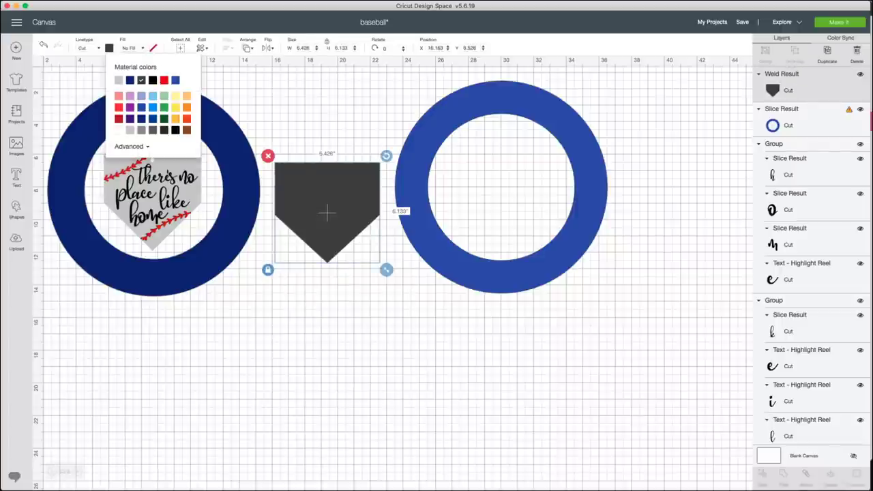
{"action": "left_click", "coordinate": [118, 81]}
{"action": "left_click", "coordinate": [307, 327]}
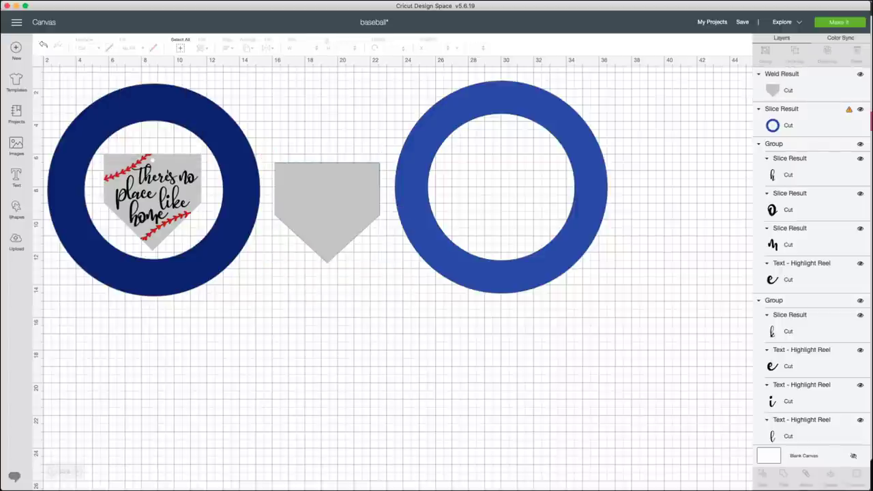
{"action": "left_click_drag", "start_coordinate": [327, 213], "coordinate": [326, 208]}
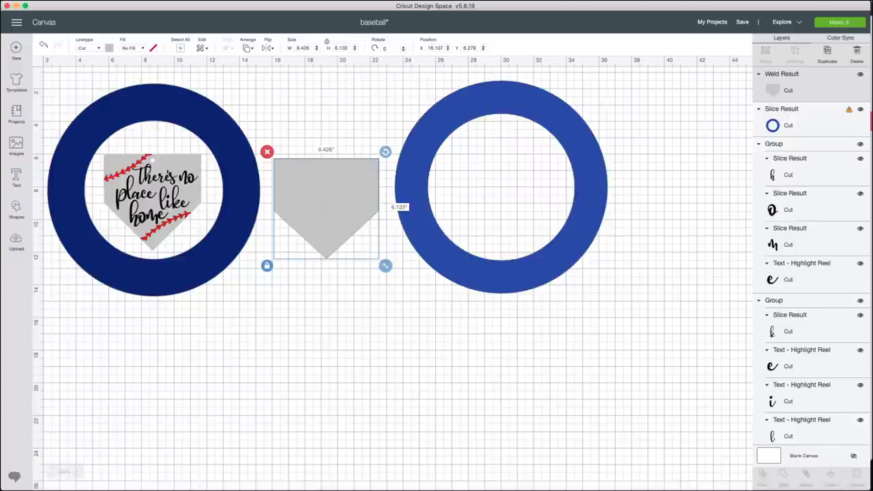
Add a circle above the home plate and set its width to 0.25 inches with proportions locked.
{"action": "left_click", "coordinate": [17, 208]}
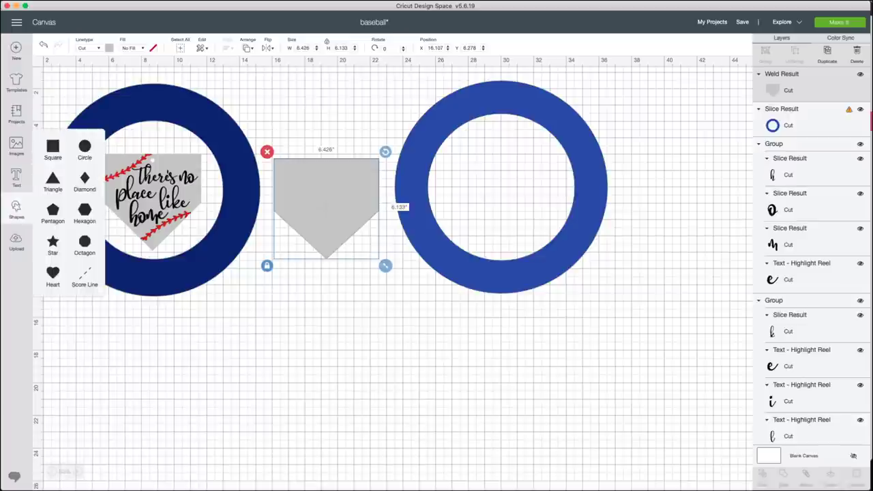
{"action": "left_click", "coordinate": [84, 146]}
{"action": "left_click_drag", "start_coordinate": [110, 133], "coordinate": [332, 120]}
{"action": "type", "text": "25"}
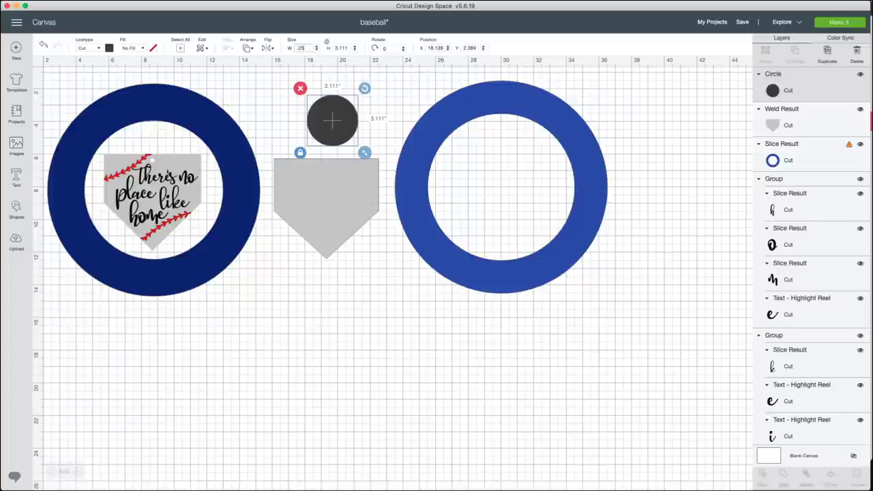
{"action": "key", "text": "Tab"}
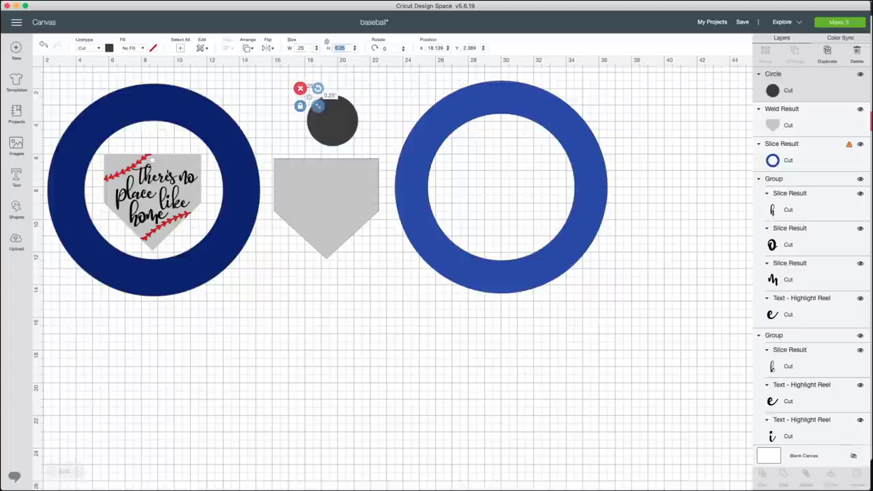
Place the small circle just below the home plate's upper edge and center it horizontally on the plate.
{"action": "left_click_drag", "start_coordinate": [308, 97], "coordinate": [326, 163]}
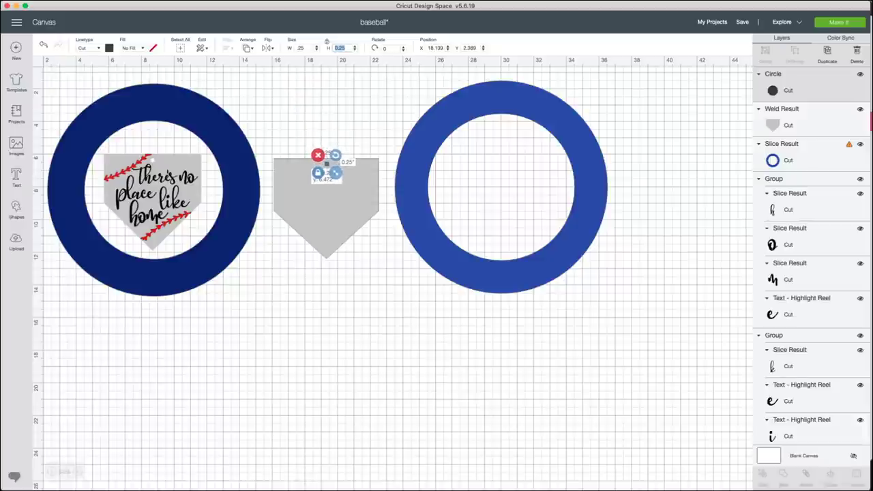
{"action": "left_click_drag", "start_coordinate": [326, 163], "coordinate": [327, 163]}
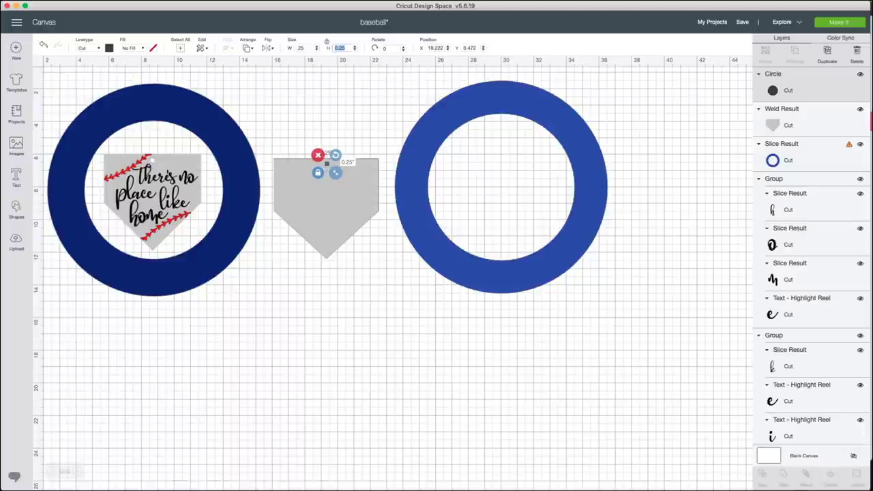
{"action": "left_click", "coordinate": [326, 208], "text": "shift"}
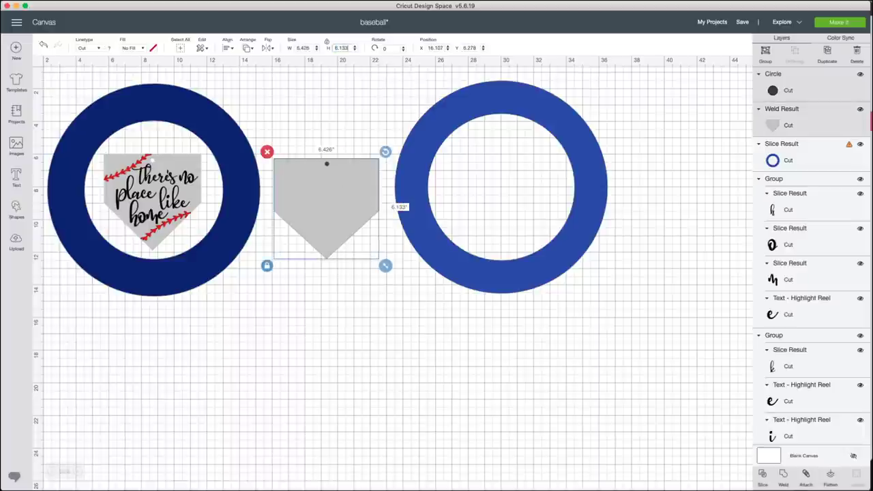
{"action": "left_click", "coordinate": [227, 48]}
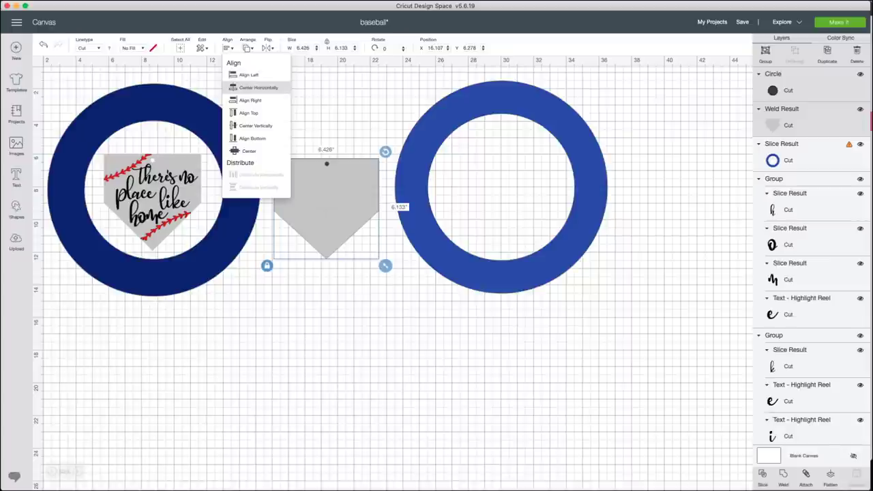
{"action": "left_click", "coordinate": [258, 87]}
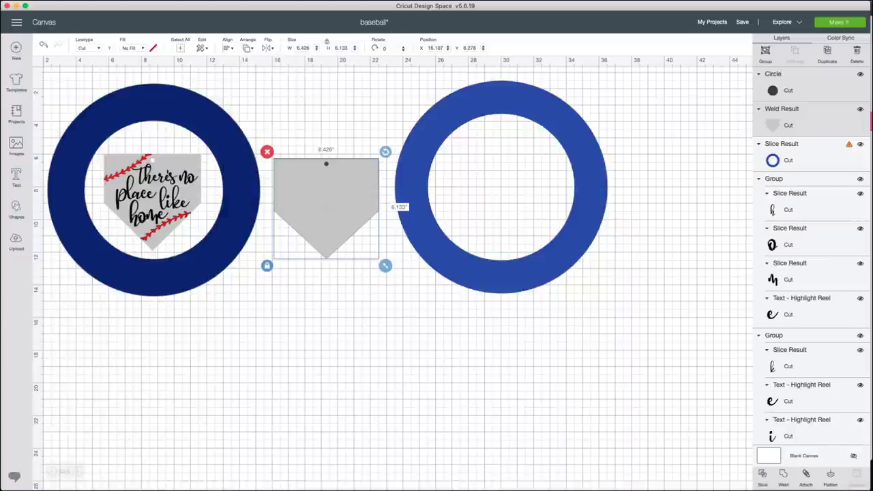
Slice the circle out of the home plate and delete both leftover circles to leave a hanging hole.
{"action": "left_click", "coordinate": [762, 478]}
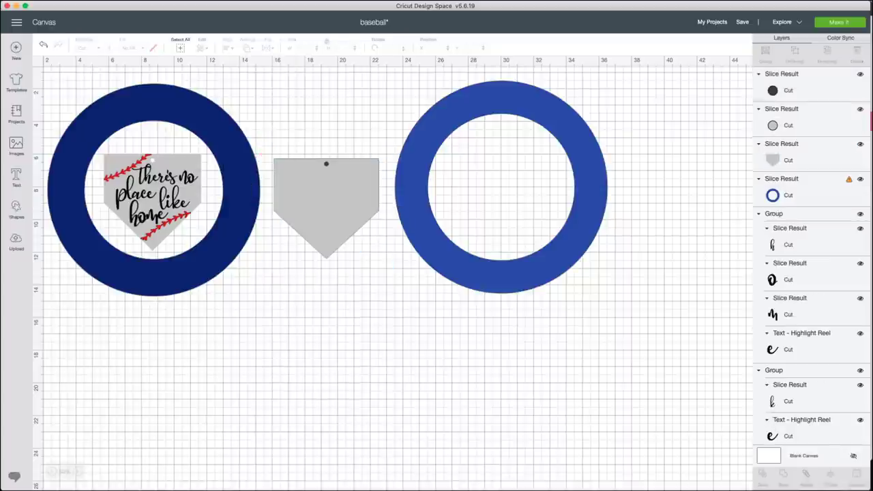
{"action": "left_click", "coordinate": [326, 164]}
{"action": "key", "text": "Delete"}
{"action": "left_click", "coordinate": [326, 164]}
{"action": "key", "text": "Delete"}
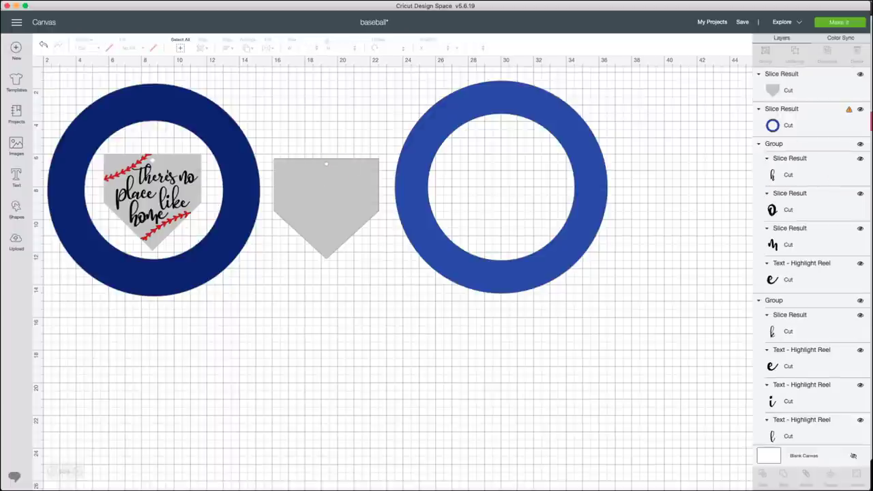
Move the gray home plate with the hole slightly upward between the two rings.
{"action": "scroll", "coordinate": [326, 165], "scroll_direction": "down", "scroll_amount": 1}
{"action": "left_click", "coordinate": [326, 155]}
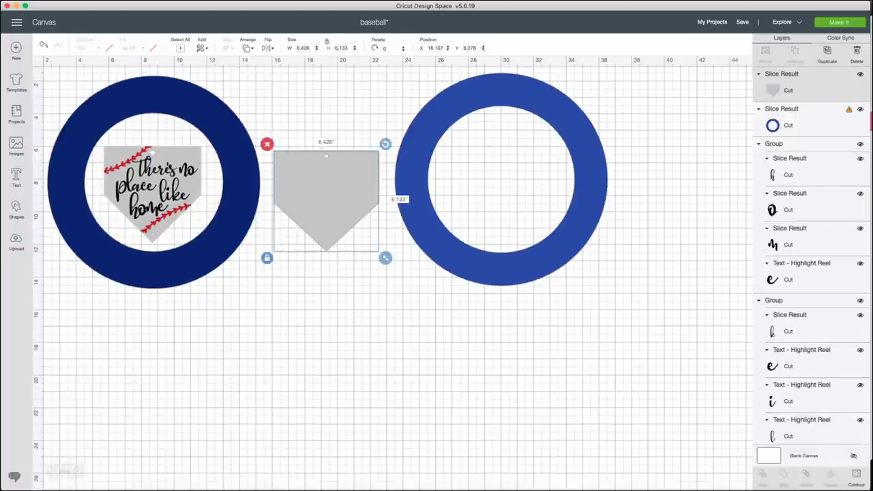
{"action": "left_click_drag", "start_coordinate": [326, 153], "coordinate": [326, 153]}
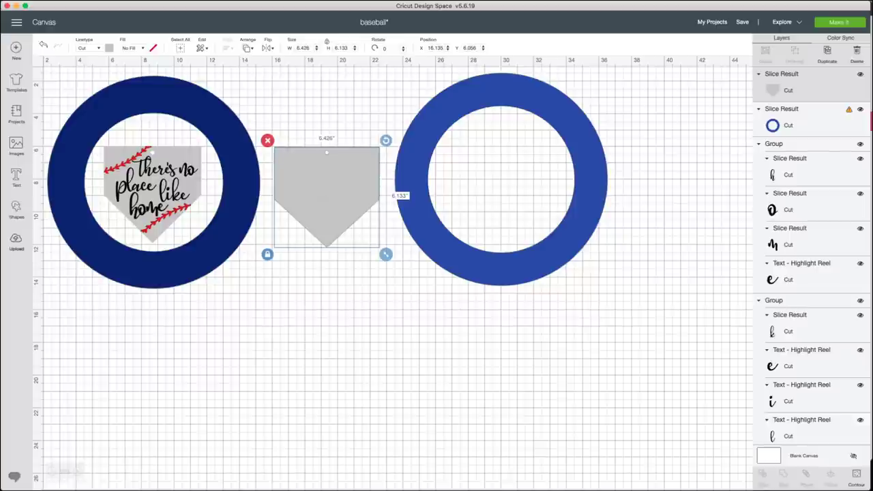
Insert the uploaded baseball image into the canvas and place it below the gray home plate.
{"action": "left_click", "coordinate": [16, 242]}
{"action": "left_click", "coordinate": [92, 333]}
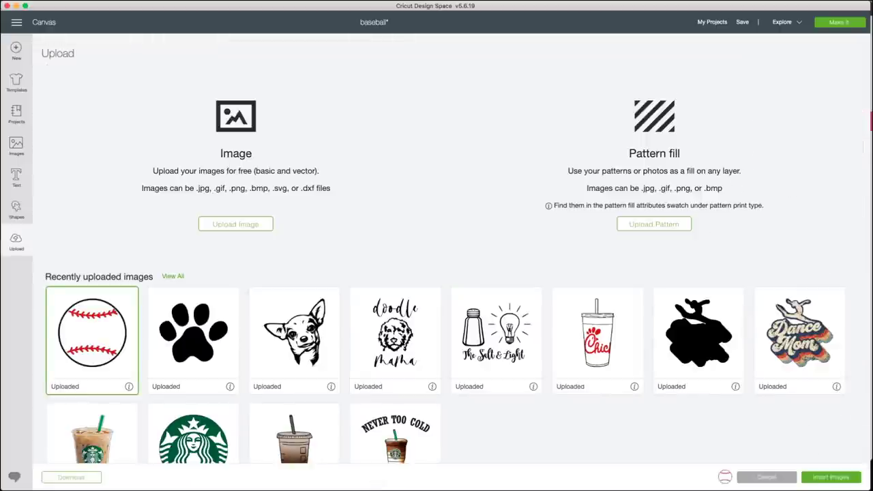
{"action": "left_click", "coordinate": [831, 478]}
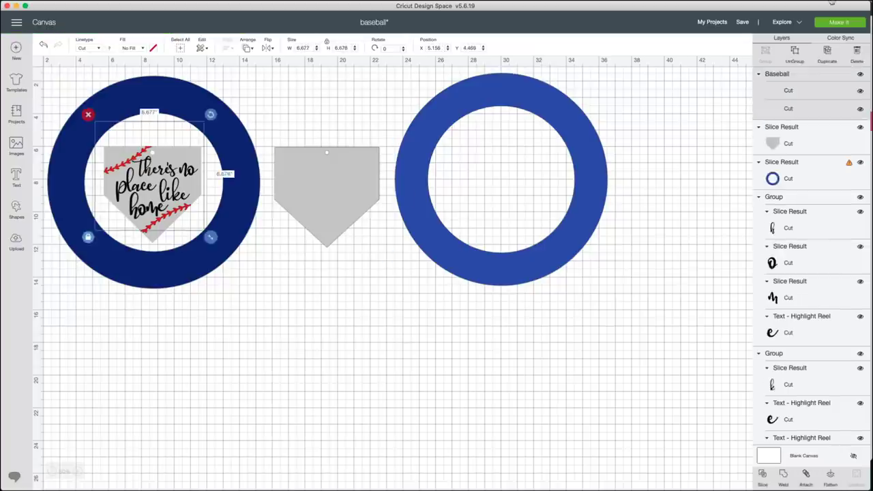
{"action": "left_click_drag", "start_coordinate": [150, 176], "coordinate": [325, 345]}
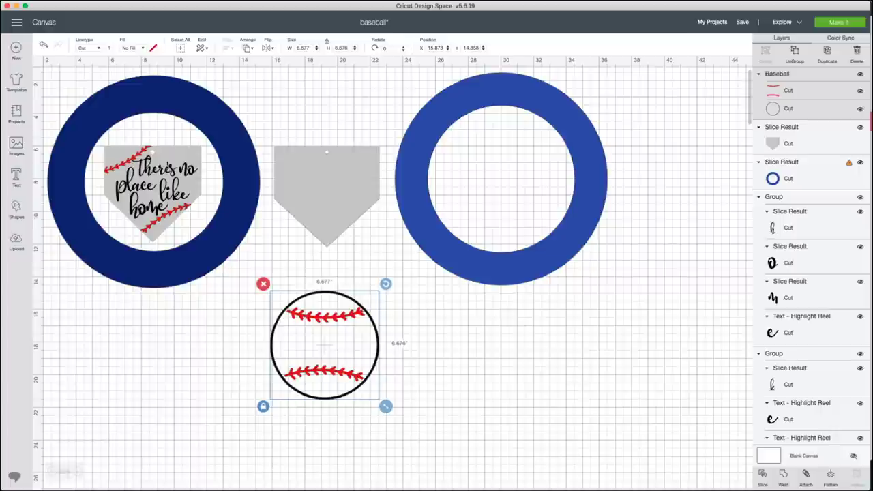
Delete the baseball's black circle outline and move the two red stitch lines slightly upward.
{"action": "left_click", "coordinate": [788, 109]}
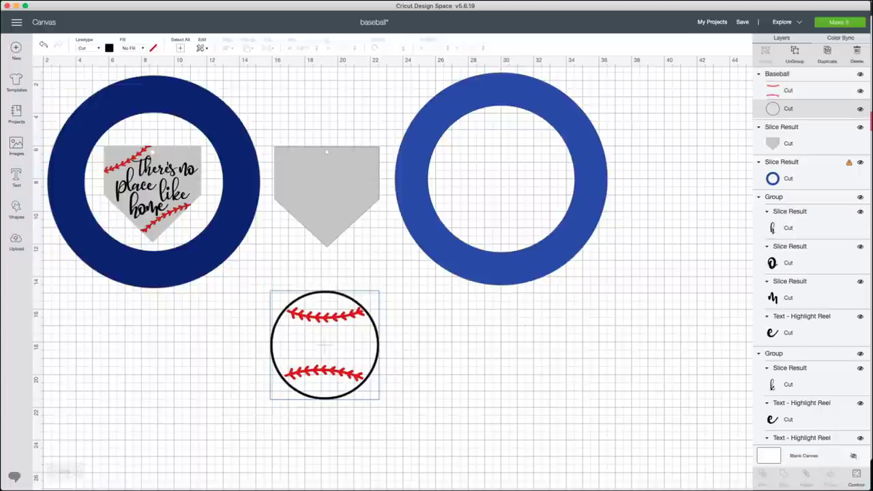
{"action": "key", "text": "Delete"}
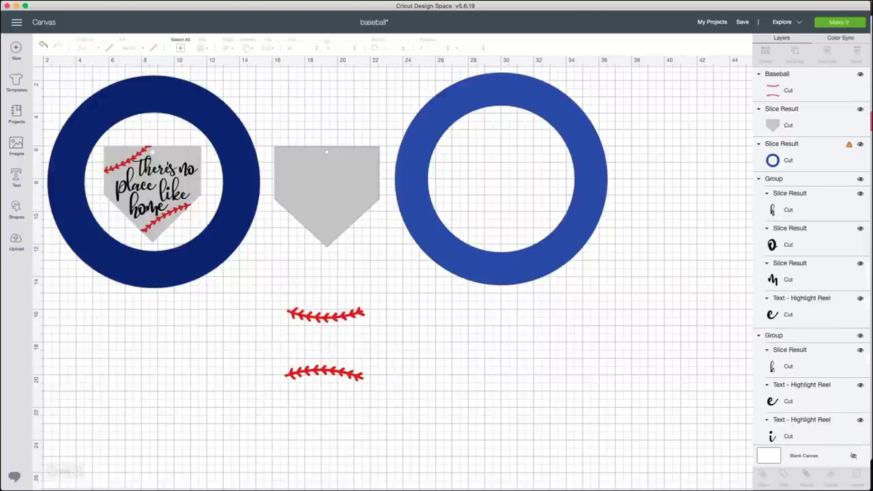
{"action": "left_click_drag", "start_coordinate": [326, 317], "coordinate": [331, 302]}
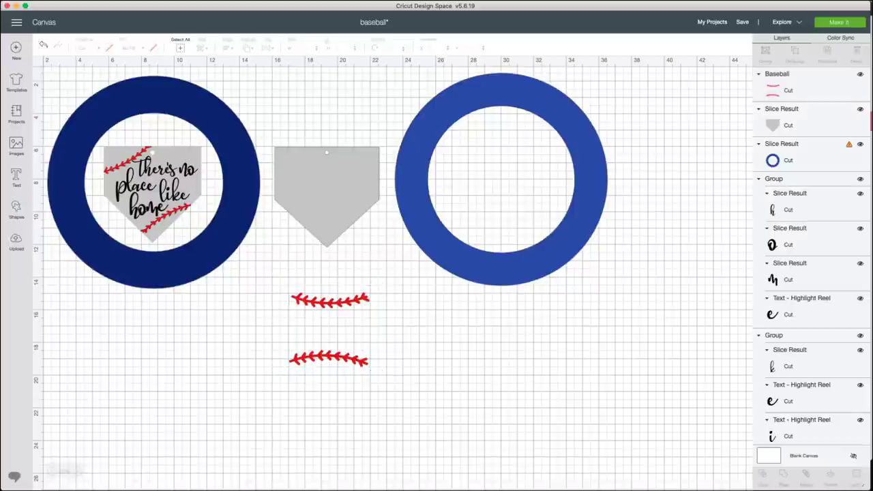
Add a circle and enlarge it so it fully covers the lower red stitch line without touching the upper one.
{"action": "left_click", "coordinate": [16, 210]}
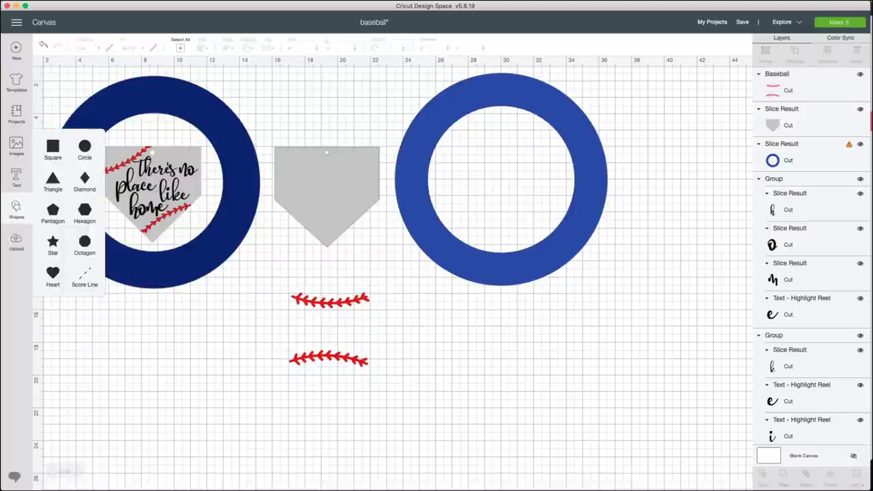
{"action": "left_click", "coordinate": [85, 146]}
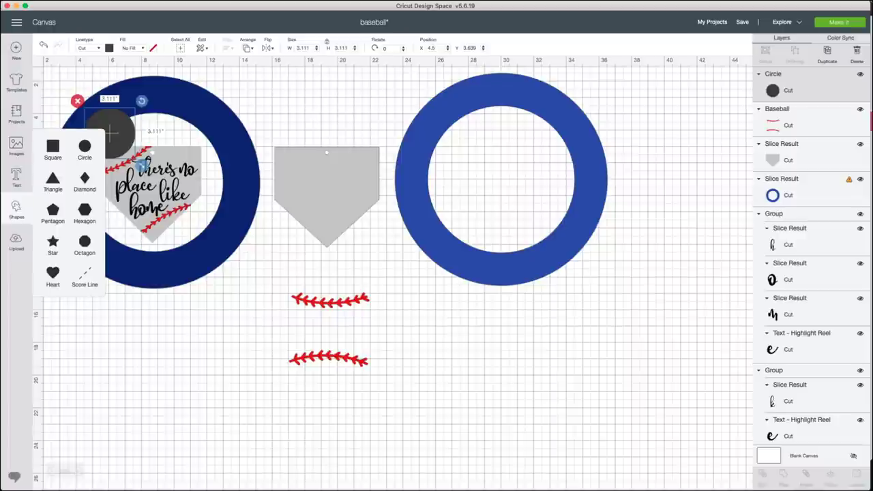
{"action": "left_click_drag", "start_coordinate": [107, 130], "coordinate": [296, 362]}
{"action": "mouse_move", "coordinate": [328, 394]}
{"action": "left_mouse_down"}
{"action": "mouse_move", "coordinate": [420, 487]}
{"action": "mouse_move", "coordinate": [335, 381]}
{"action": "left_mouse_up"}
Slice the stitches with the circle and delete the circle pieces and lower stitch line, keeping only the upper one.
{"action": "left_click_drag", "start_coordinate": [306, 275], "coordinate": [391, 340]}
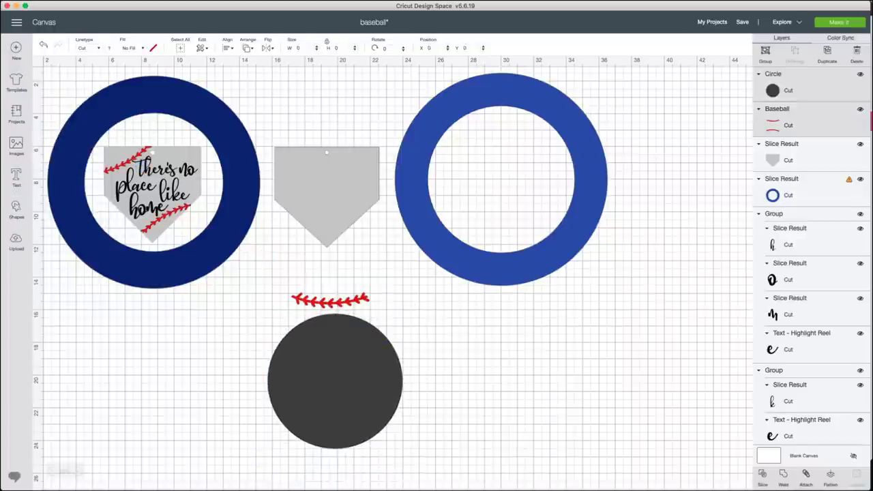
{"action": "left_click", "coordinate": [762, 477]}
{"action": "left_click", "coordinate": [329, 356]}
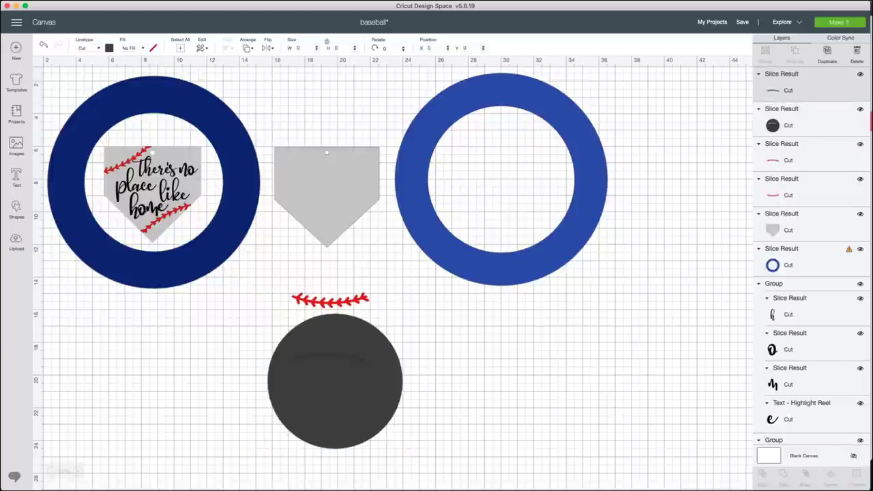
{"action": "key", "text": "Delete"}
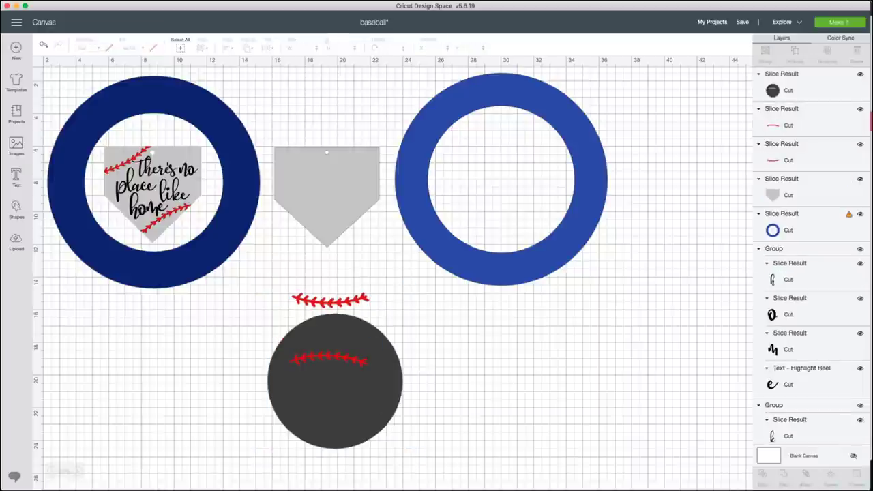
{"action": "left_click", "coordinate": [332, 380]}
{"action": "key", "text": "Delete"}
{"action": "left_click", "coordinate": [328, 357]}
{"action": "key", "text": "Delete"}
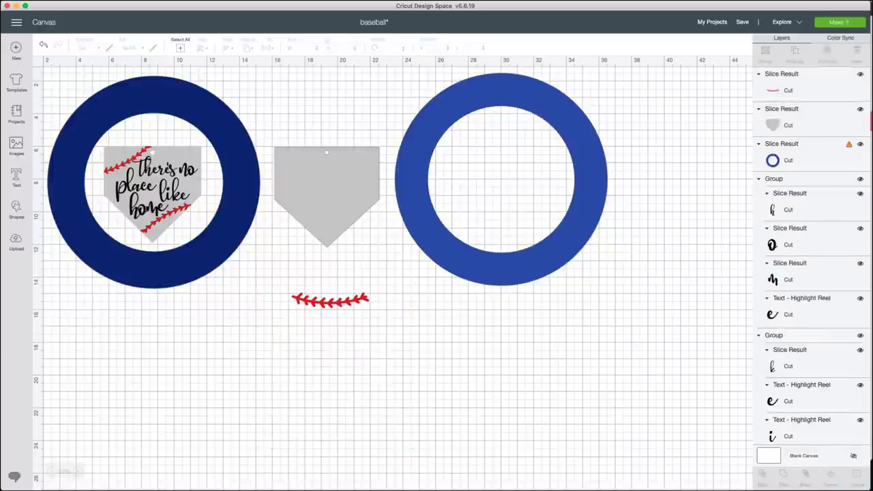
Rotate the stitch line to about 158 degrees, shrink it to about 3.8 inches wide, and fit it across the home plate's lower right edge.
{"action": "left_click", "coordinate": [330, 302]}
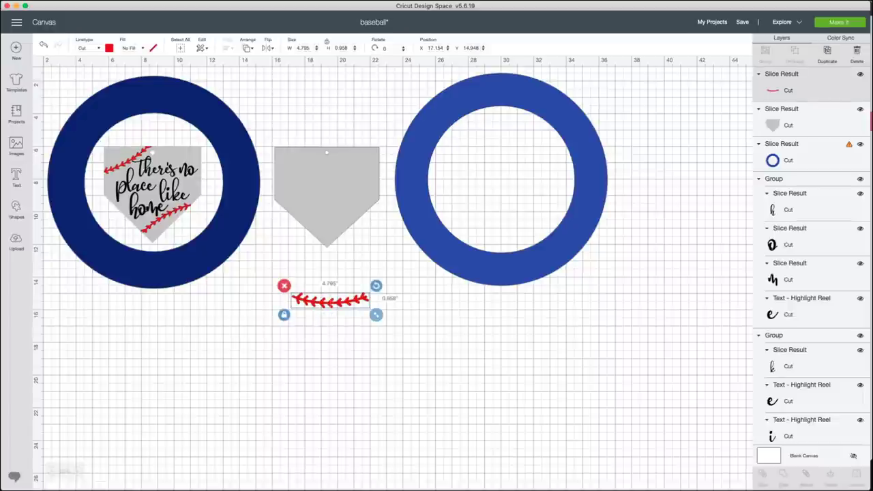
{"action": "left_click_drag", "start_coordinate": [377, 285], "coordinate": [293, 333]}
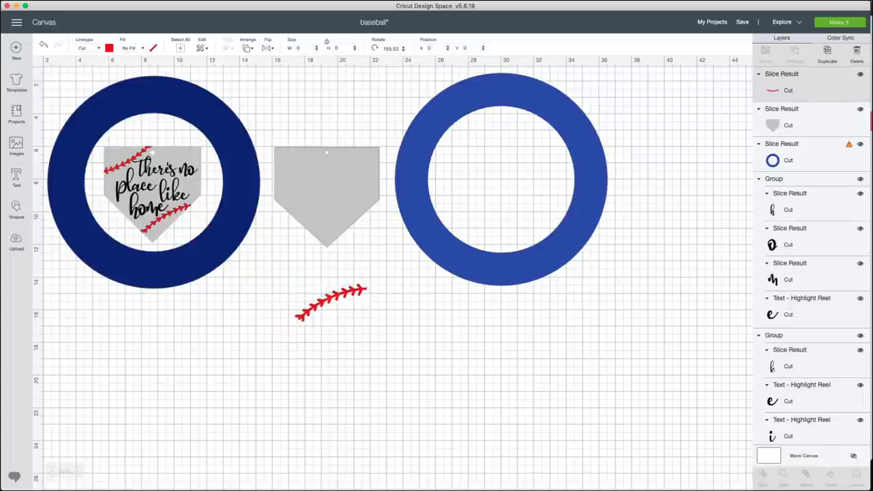
{"action": "left_click_drag", "start_coordinate": [331, 300], "coordinate": [338, 212]}
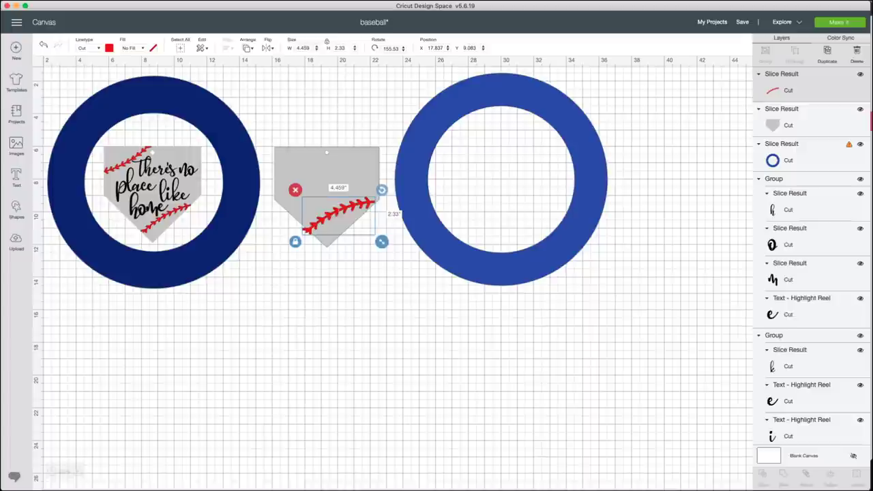
{"action": "left_click_drag", "start_coordinate": [382, 241], "coordinate": [370, 235]}
{"action": "left_click_drag", "start_coordinate": [332, 212], "coordinate": [339, 216]}
{"action": "left_click_drag", "start_coordinate": [376, 195], "coordinate": [378, 197]}
{"action": "left_click_drag", "start_coordinate": [340, 216], "coordinate": [338, 217]}
Duplicate the stitch line and flip the copy so it curves the opposite way.
{"action": "right_click", "coordinate": [338, 219]}
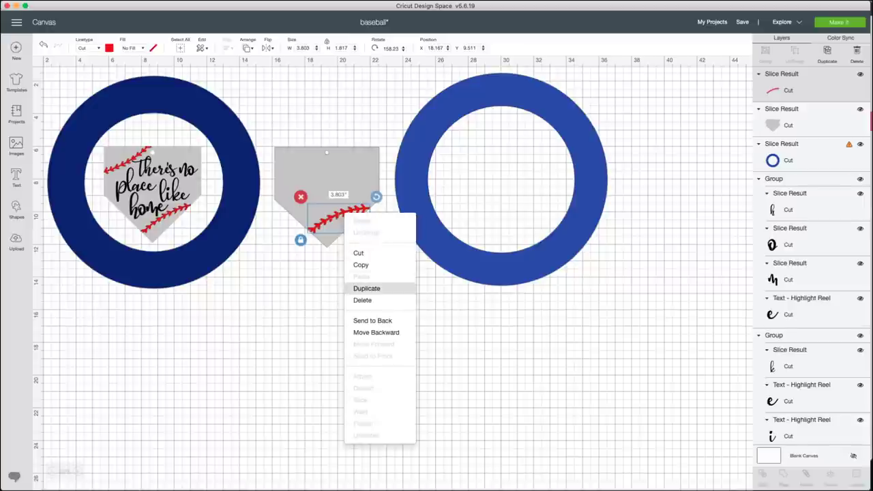
{"action": "left_click", "coordinate": [368, 288]}
{"action": "left_click", "coordinate": [270, 47]}
{"action": "left_click", "coordinate": [292, 76]}
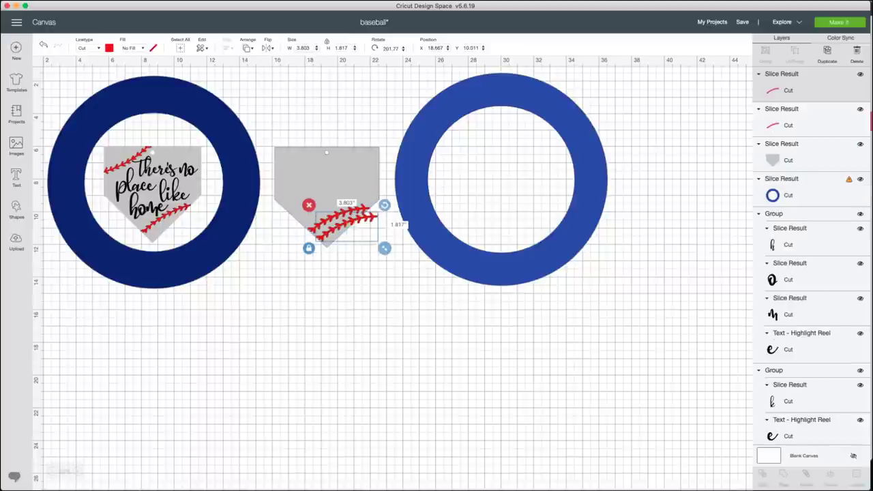
{"action": "left_click", "coordinate": [269, 48]}
{"action": "left_click", "coordinate": [291, 76]}
Place the flipped stitch line across the home plate's upper left corner, rotated to about 326 degrees with its ends overhanging the edges.
{"action": "left_click_drag", "start_coordinate": [348, 229], "coordinate": [305, 169]}
{"action": "left_click_drag", "start_coordinate": [341, 145], "coordinate": [338, 140]}
{"action": "left_click_drag", "start_coordinate": [307, 166], "coordinate": [326, 182]}
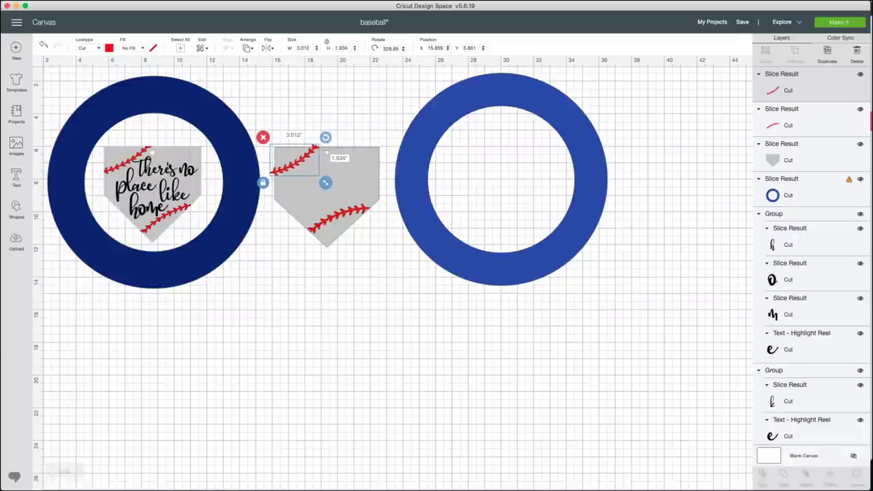
{"action": "left_click", "coordinate": [43, 45]}
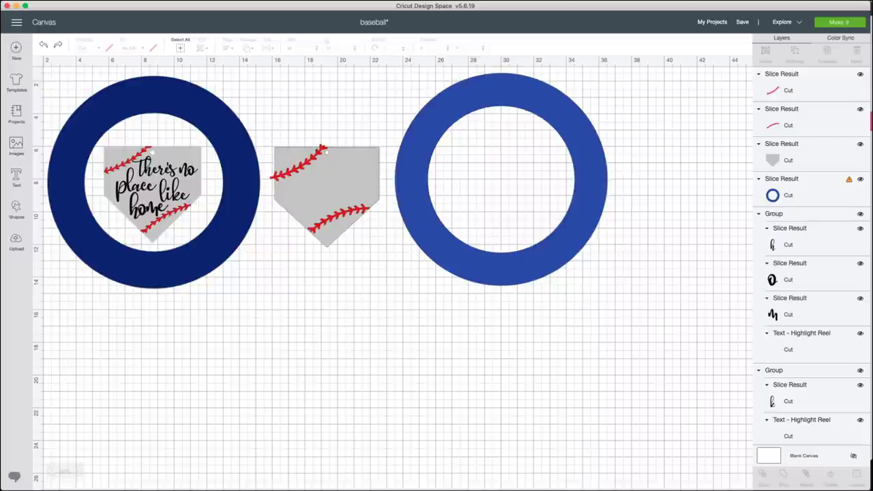
{"action": "left_click_drag", "start_coordinate": [298, 166], "coordinate": [297, 168]}
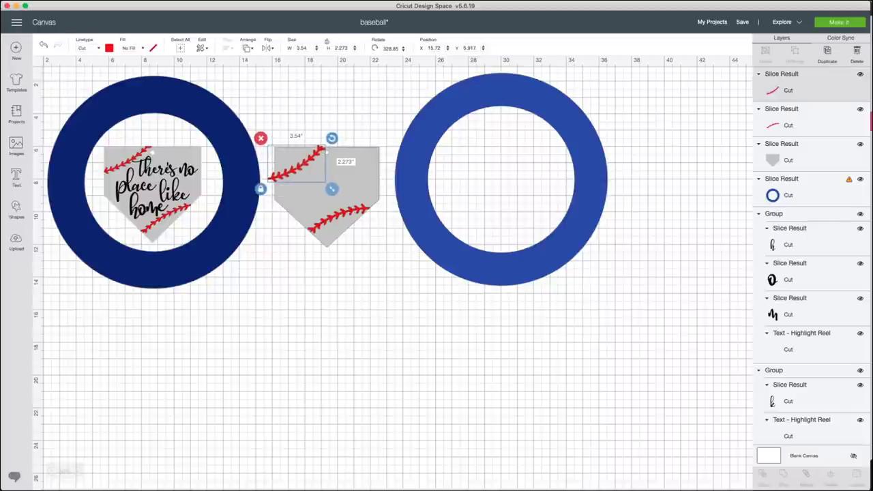
{"action": "left_click_drag", "start_coordinate": [331, 137], "coordinate": [331, 135]}
{"action": "left_click_drag", "start_coordinate": [296, 168], "coordinate": [298, 168]}
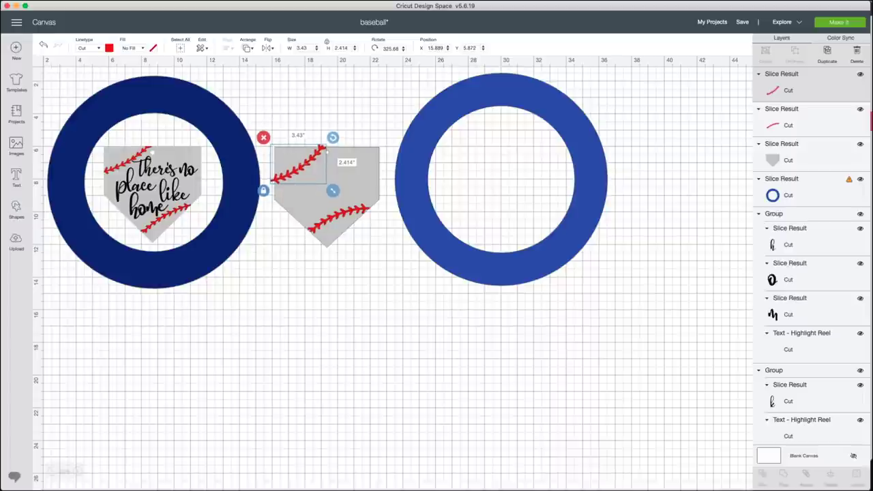
Slice the upper stitch line with the home plate and delete the overhanging ends and the gray stitch-shaped piece.
{"action": "left_click", "coordinate": [349, 179], "text": "shift"}
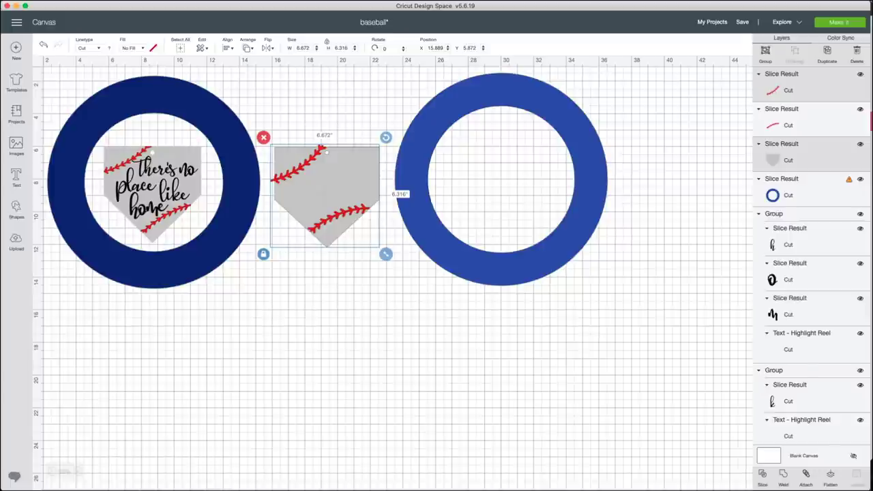
{"action": "left_click", "coordinate": [762, 476]}
{"action": "left_click", "coordinate": [788, 123]}
{"action": "key", "text": "Delete"}
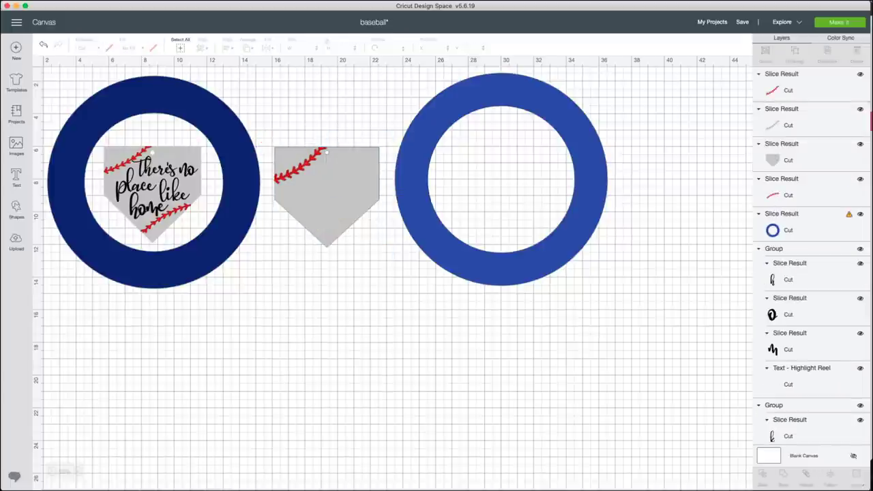
{"action": "left_click", "coordinate": [789, 123]}
{"action": "key", "text": "Delete"}
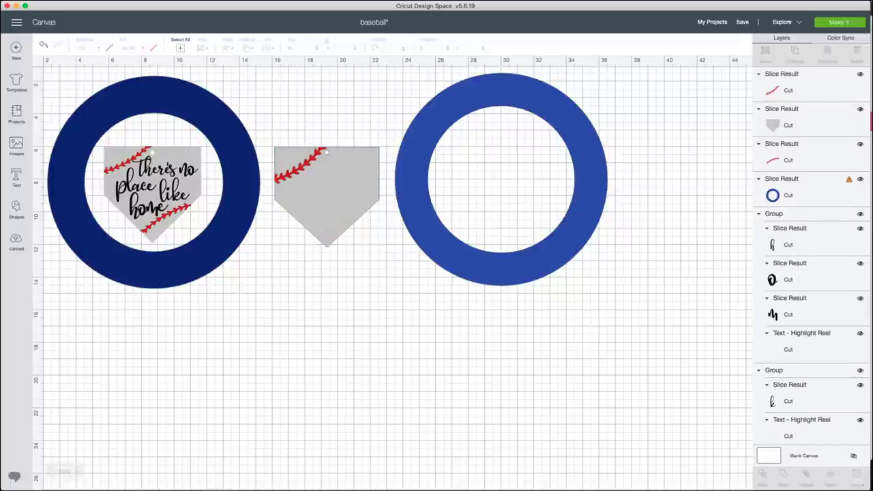
Bring the hidden lower stitch line to the front of the home plate.
{"action": "left_click_drag", "start_coordinate": [805, 159], "coordinate": [805, 87]}
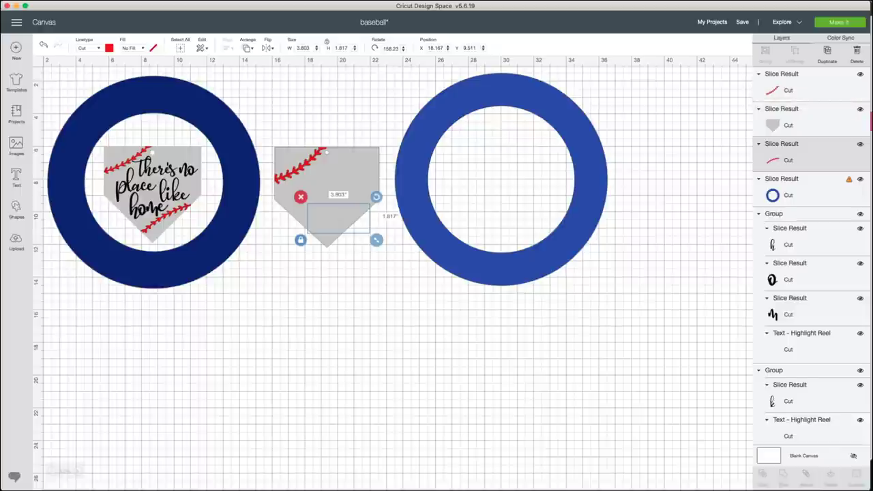
{"action": "left_click", "coordinate": [248, 47]}
{"action": "left_click", "coordinate": [269, 102]}
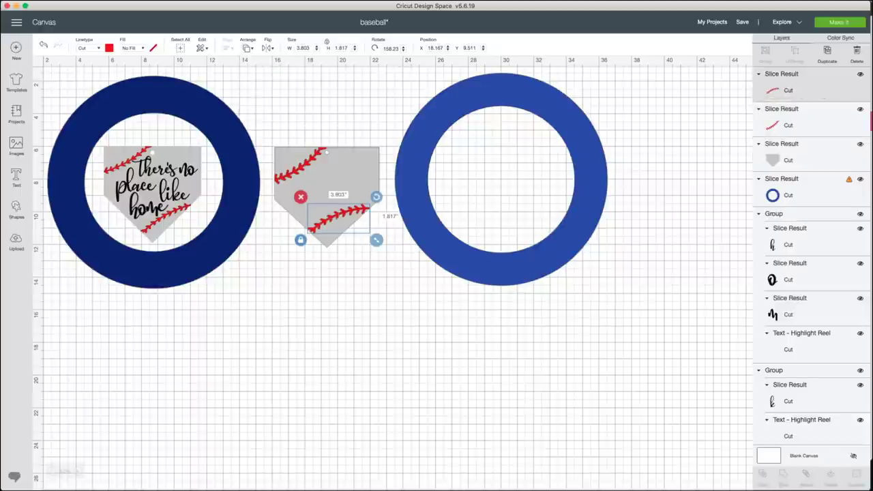
{"action": "left_click", "coordinate": [334, 300]}
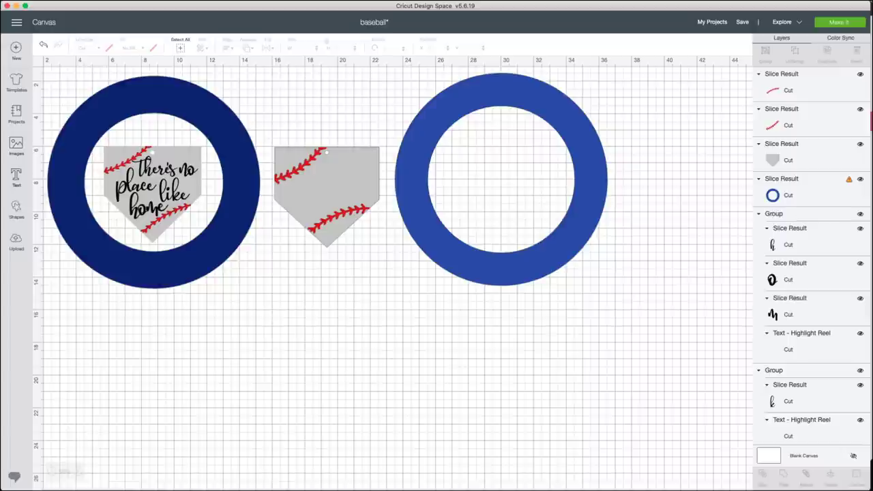
Add a text object reading "There's" in the empty area below the rings.
{"action": "left_click", "coordinate": [16, 178]}
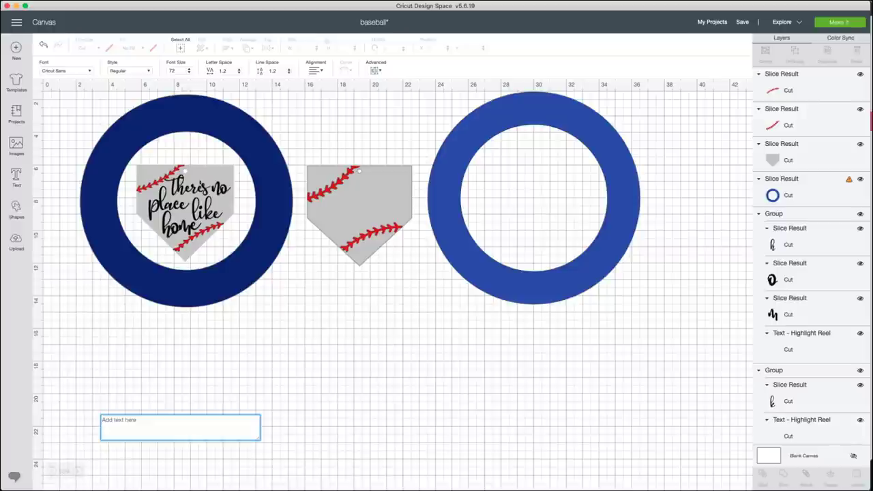
{"action": "type", "text": "The"}
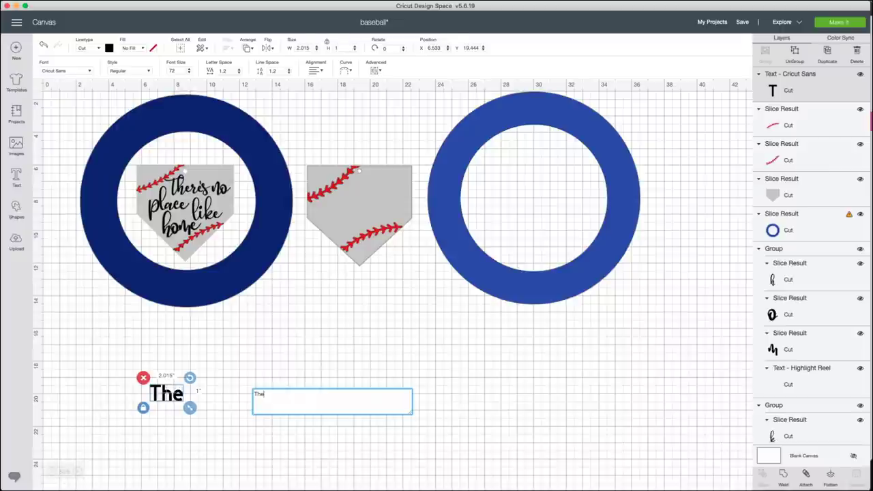
{"action": "type", "text": "r"}
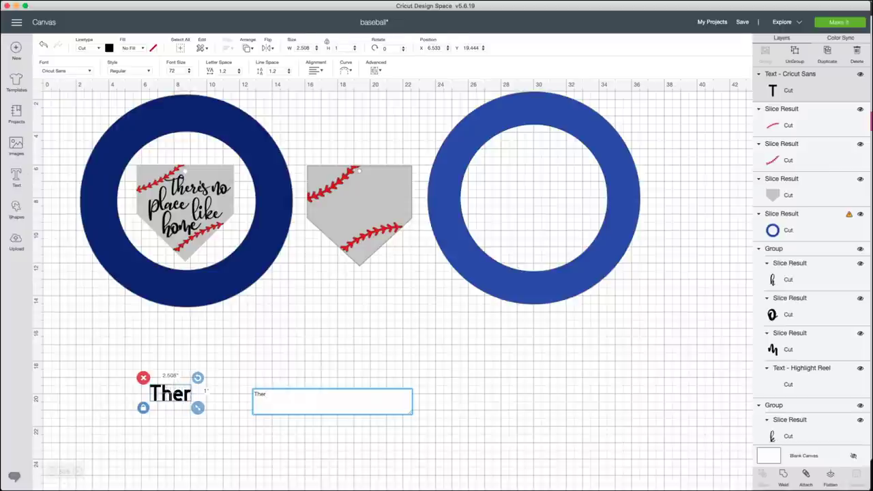
{"action": "type", "text": "e's"}
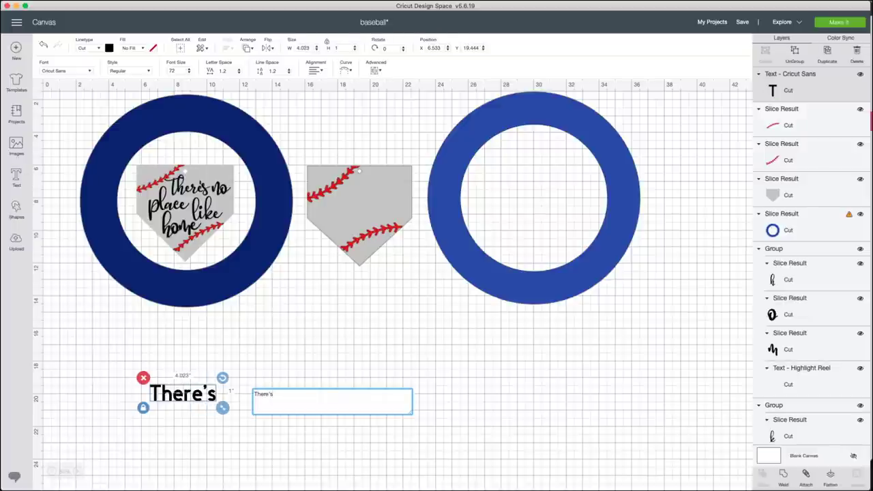
Set the "There's" text to the Highlight Reel font and move it up to just below the left ring.
{"action": "left_click", "coordinate": [67, 71]}
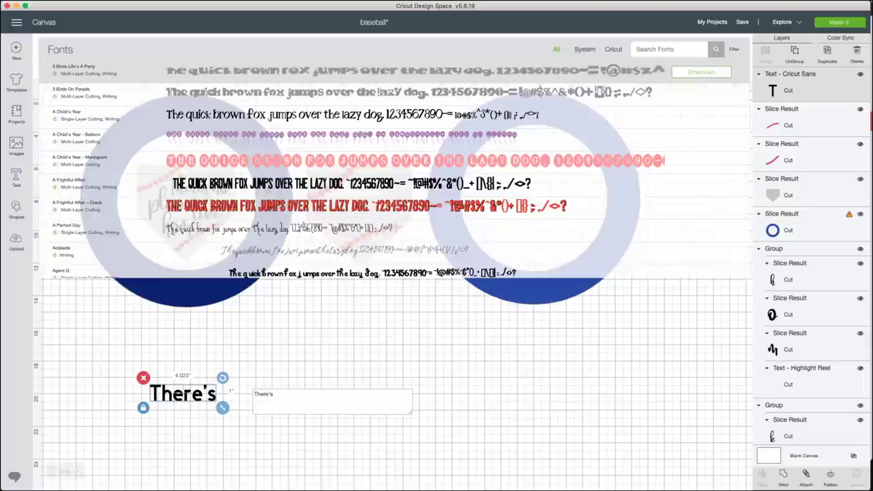
{"action": "type", "text": "highlig"}
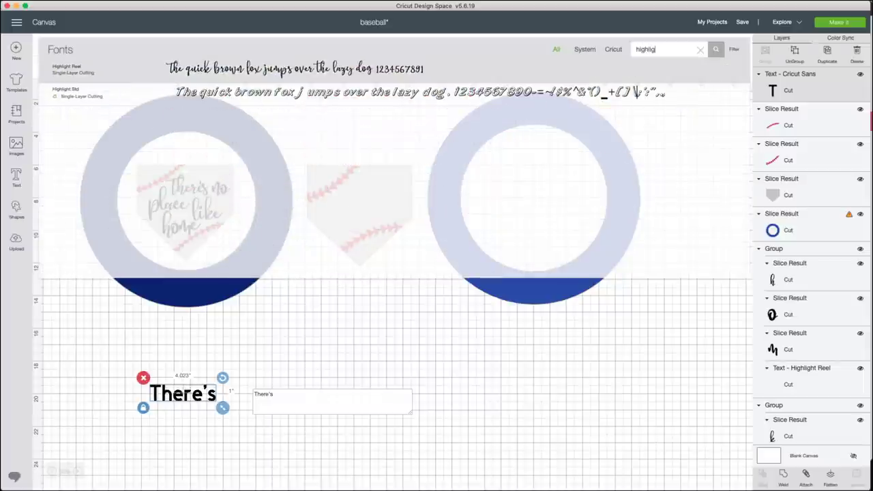
{"action": "left_click", "coordinate": [293, 69]}
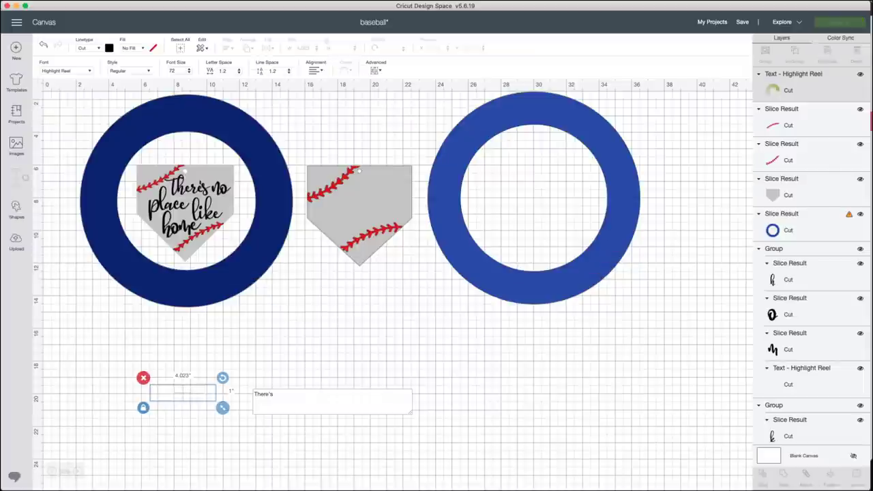
{"action": "left_click_drag", "start_coordinate": [189, 395], "coordinate": [270, 339]}
{"action": "double_click", "coordinate": [270, 340]}
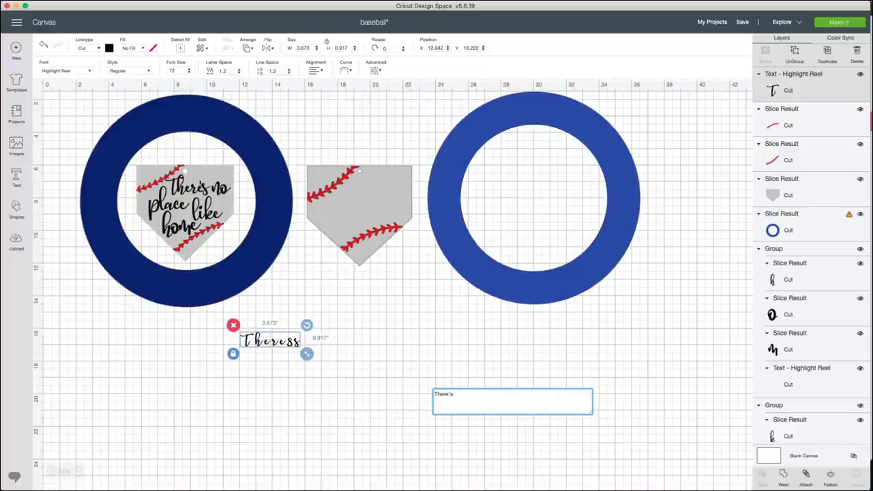
Remove the apostrophe from the "There's" text and enlarge it to about 6.15 inches wide.
{"action": "key", "text": "BackSpace"}
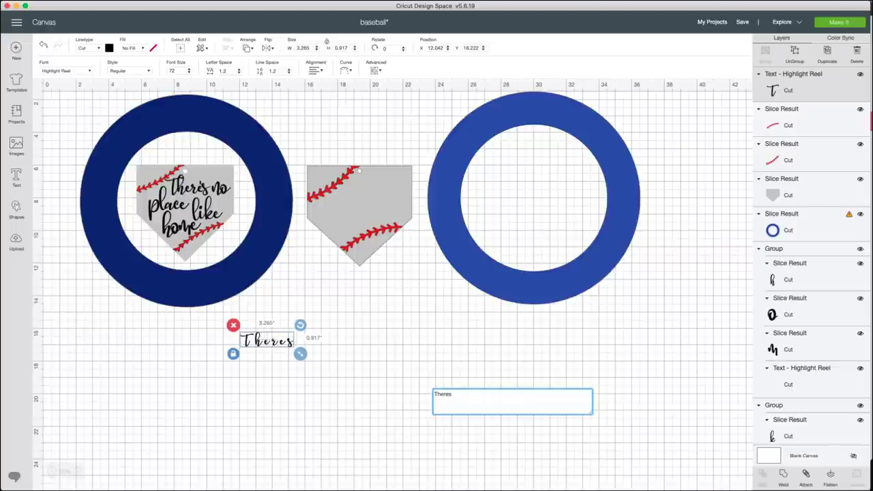
{"action": "left_click_drag", "start_coordinate": [301, 353], "coordinate": [318, 341]}
{"action": "left_click", "coordinate": [307, 346]}
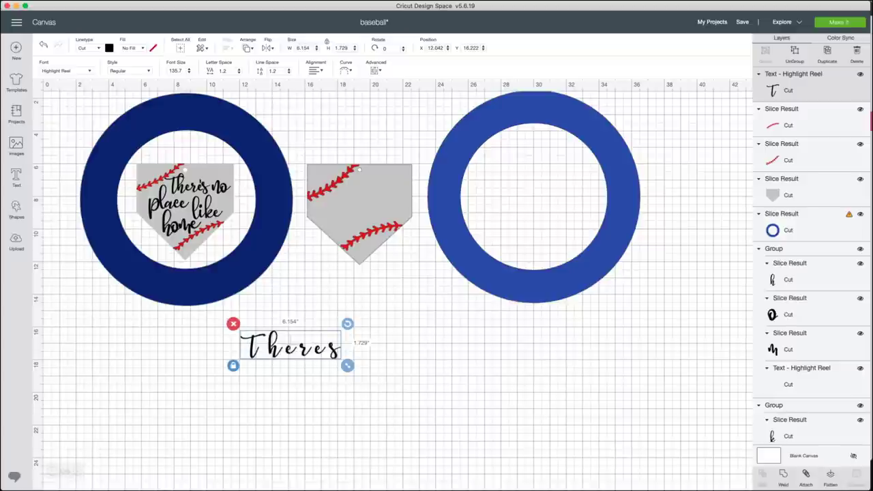
Reduce the letter spacing of the "Theres" text to -1.2 so the script letters join.
{"action": "left_click", "coordinate": [239, 73]}
{"action": "left_click", "coordinate": [239, 73]}
{"action": "left_click", "coordinate": [239, 73]}
{"action": "left_click", "coordinate": [239, 73]}
{"action": "left_click", "coordinate": [239, 73]}
{"action": "left_click", "coordinate": [238, 73]}
{"action": "left_click", "coordinate": [239, 73]}
{"action": "left_click", "coordinate": [239, 73]}
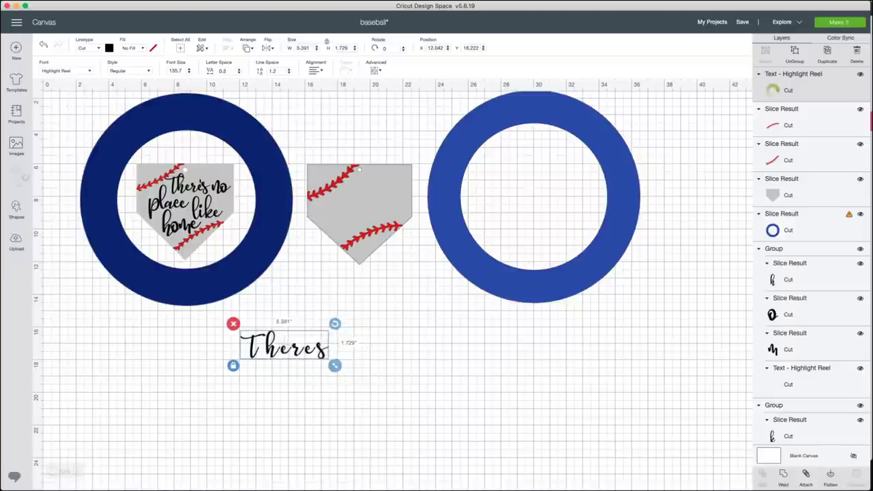
{"action": "key", "text": "Down"}
{"action": "key", "text": "Down"}
{"action": "key", "text": "Down"}
{"action": "key", "text": "Down"}
{"action": "key", "text": "Down"}
{"action": "key", "text": "Down"}
{"action": "key", "text": "Down"}
{"action": "key", "text": "Down"}
{"action": "key", "text": "Down"}
{"action": "key", "text": "Down"}
{"action": "key", "text": "Down"}
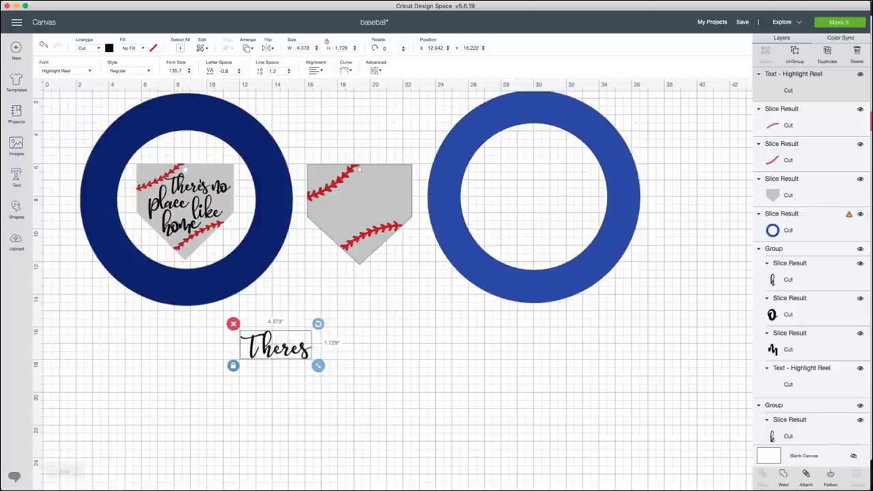
{"action": "key", "text": "Down"}
{"action": "key", "text": "Down"}
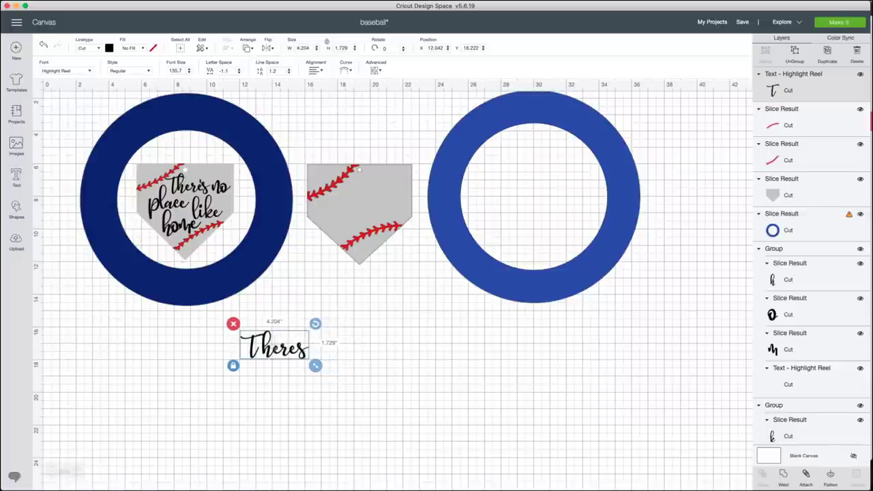
{"action": "key", "text": "Down"}
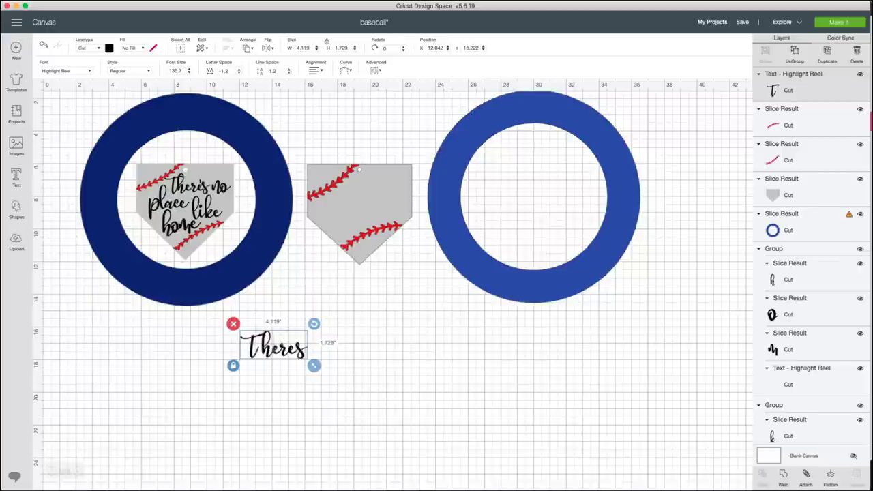
Ungroup the "Theres" text into single letters and move the T closer to the h.
{"action": "left_click", "coordinate": [795, 55]}
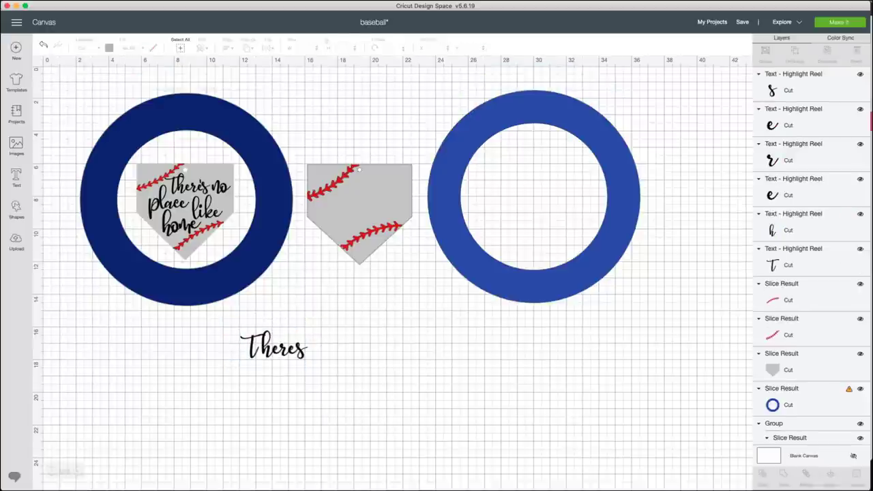
{"action": "left_click_drag", "start_coordinate": [253, 346], "coordinate": [258, 347]}
{"action": "left_click", "coordinate": [289, 397]}
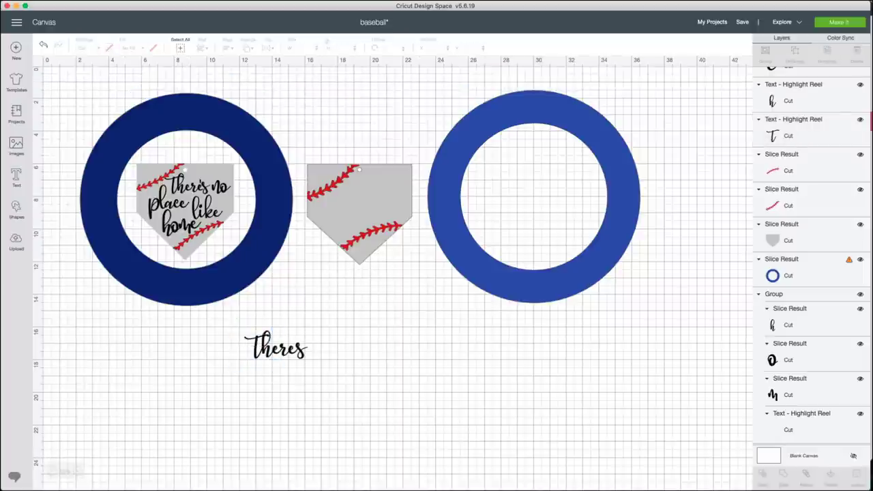
{"action": "left_click_drag", "start_coordinate": [317, 371], "coordinate": [237, 326]}
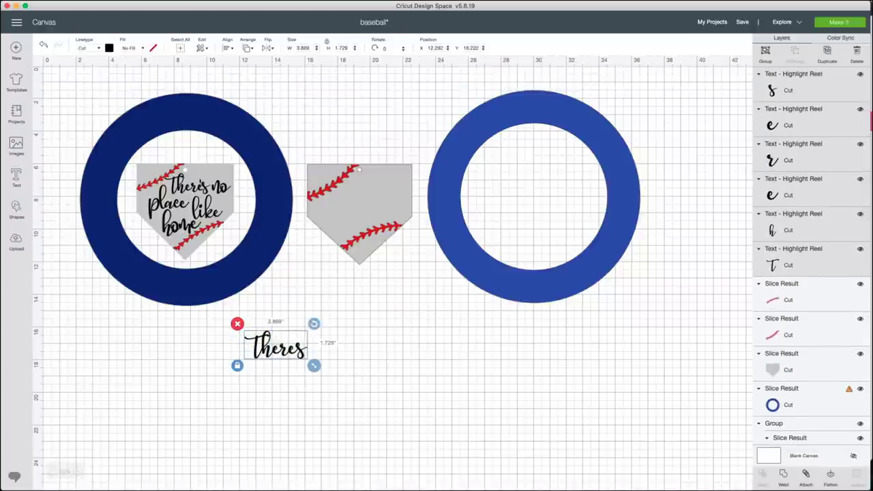
{"action": "key", "text": "Escape"}
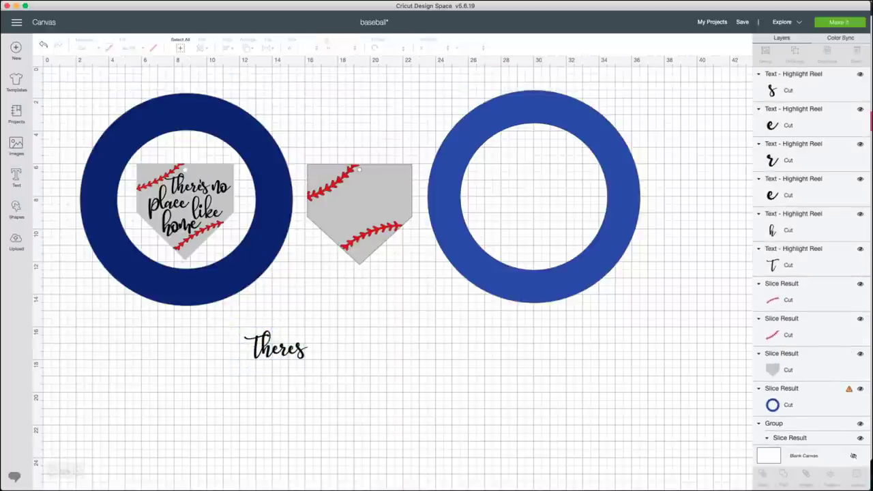
Add a separate apostrophe text object in the Chloe font and place it just before the final s of "Theres".
{"action": "left_click", "coordinate": [17, 178]}
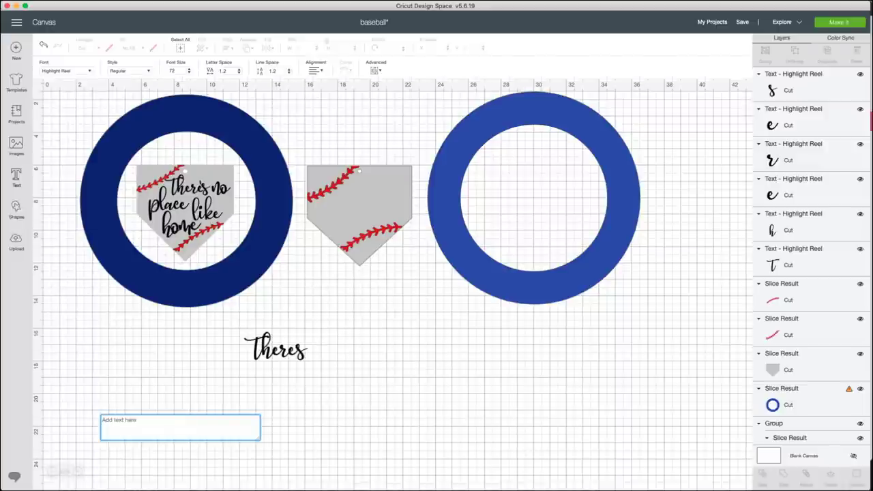
{"action": "type", "text": "'"}
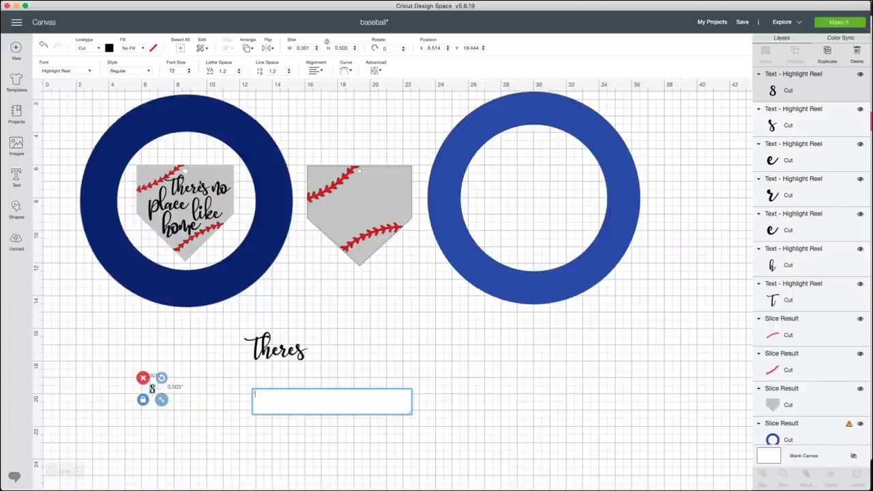
{"action": "left_click", "coordinate": [89, 71]}
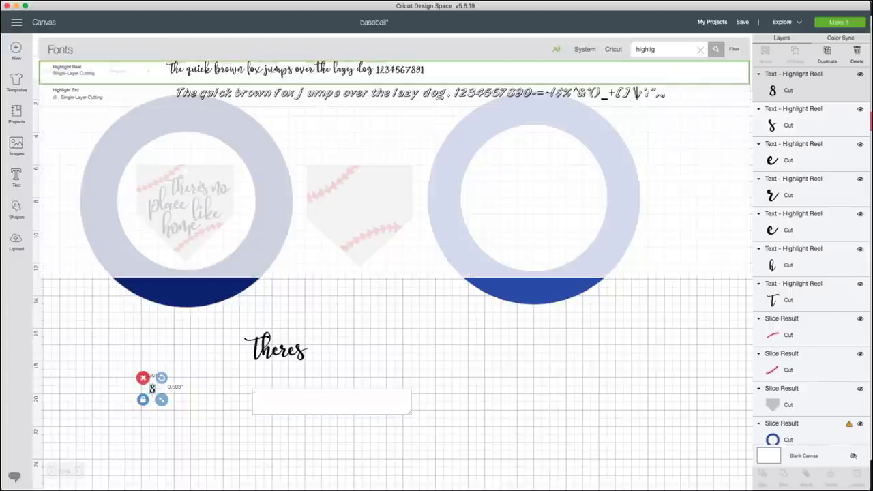
{"action": "type", "text": "chl"}
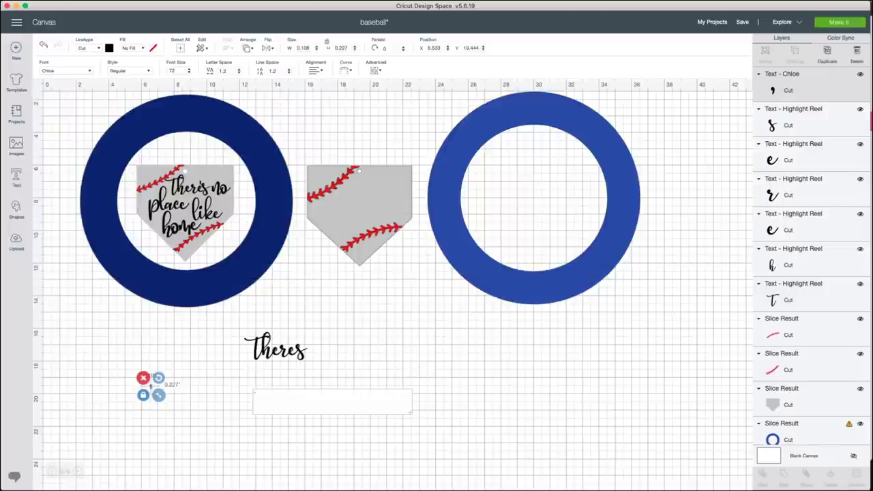
{"action": "left_click", "coordinate": [204, 388]}
{"action": "left_click_drag", "start_coordinate": [151, 386], "coordinate": [295, 343]}
{"action": "left_click", "coordinate": [324, 336]}
Group the apostrophe with all the "Theres" letters and move the word onto the upper part of the blank home plate.
{"action": "left_click_drag", "start_coordinate": [325, 375], "coordinate": [230, 322]}
{"action": "key", "text": "ctrl+g"}
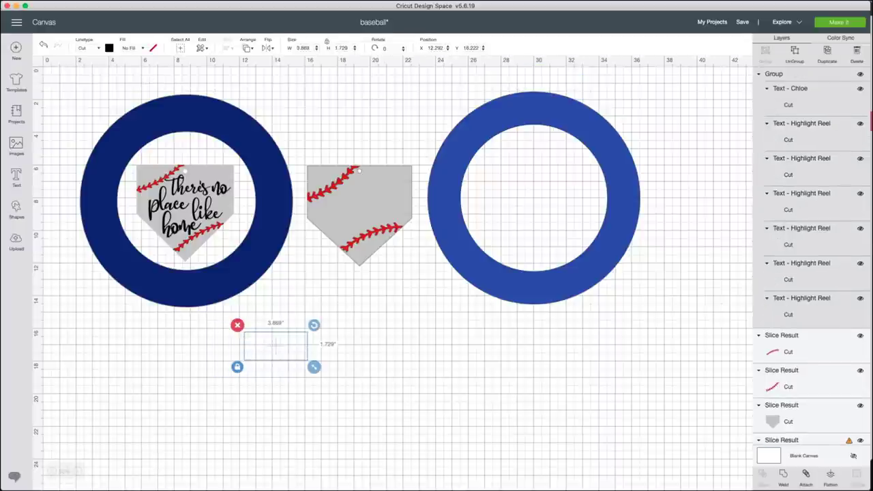
{"action": "left_click_drag", "start_coordinate": [276, 347], "coordinate": [361, 193]}
{"action": "left_click", "coordinate": [402, 304]}
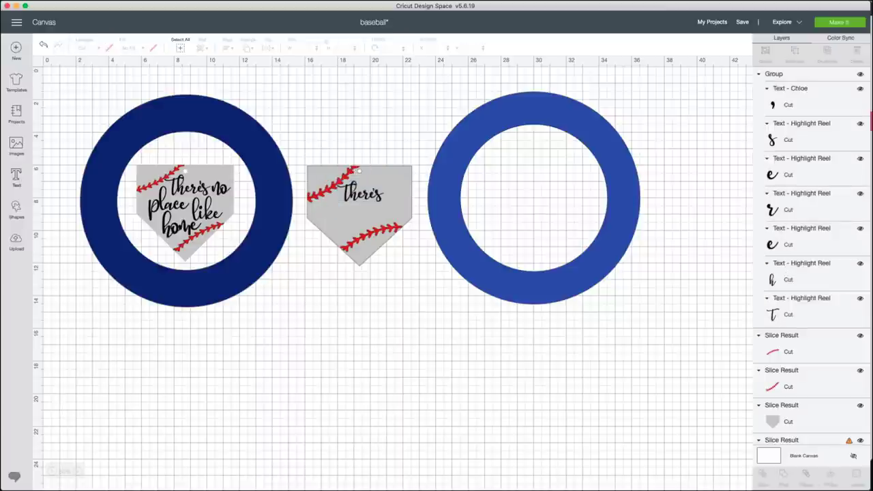
Add a text object reading "no" below the left ring and set its letter spacing to 0.7.
{"action": "left_click", "coordinate": [16, 178]}
{"action": "type", "text": "no"}
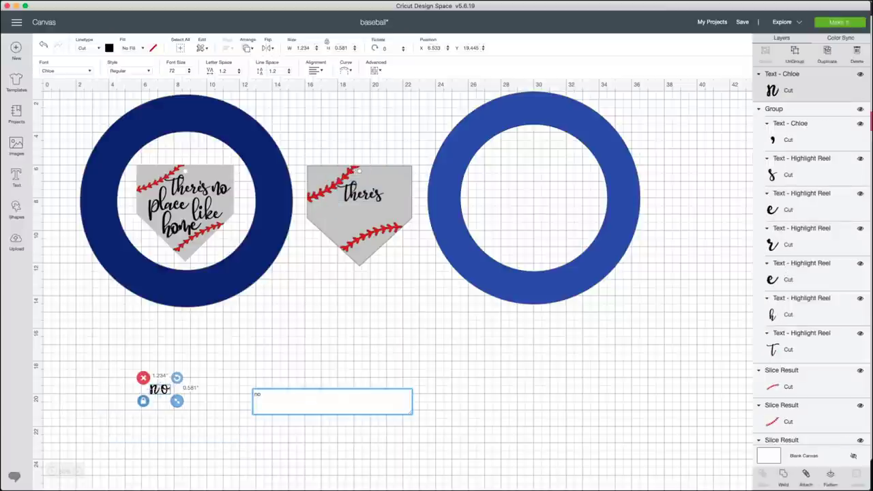
{"action": "left_click", "coordinate": [239, 73]}
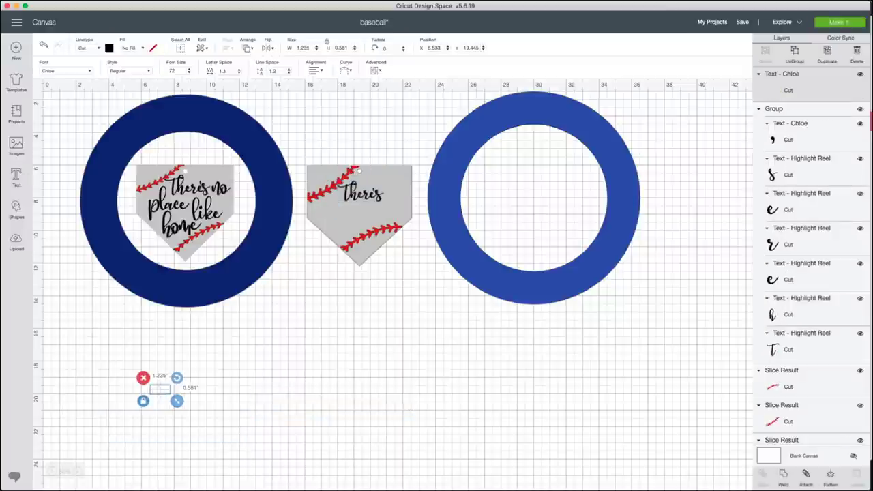
{"action": "left_click", "coordinate": [239, 73]}
{"action": "left_click", "coordinate": [239, 73]}
{"action": "left_click", "coordinate": [240, 73]}
{"action": "left_click", "coordinate": [240, 73]}
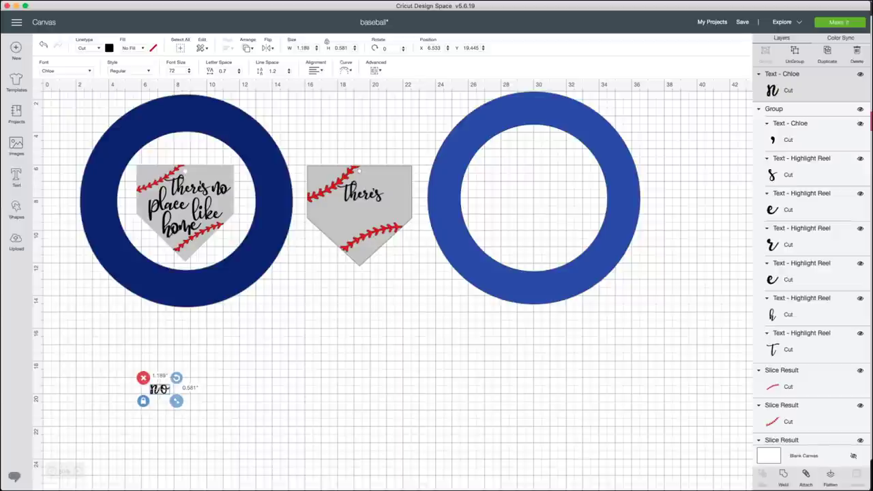
Change the font of the "no" text to Highlight Reel.
{"action": "left_click", "coordinate": [66, 71]}
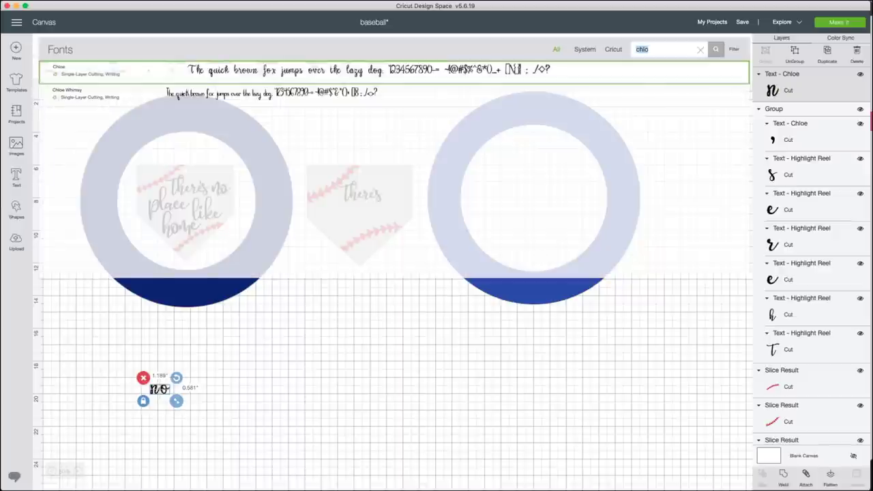
{"action": "type", "text": "high"}
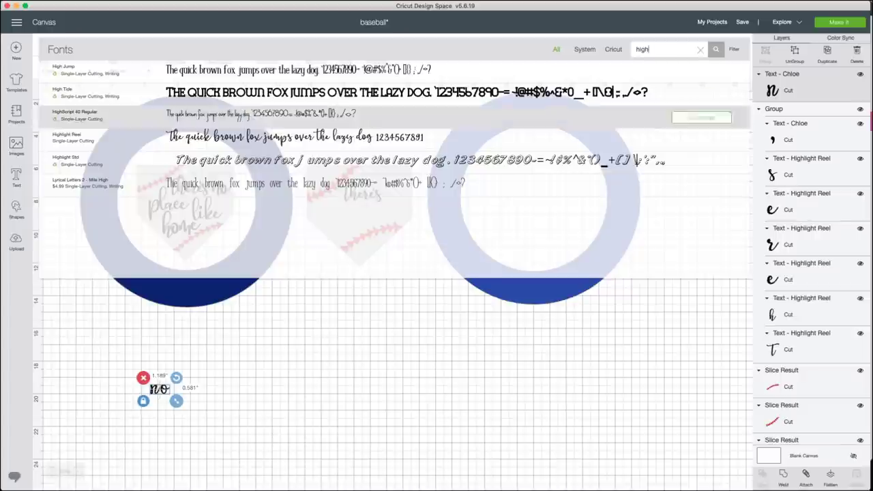
{"action": "left_click", "coordinate": [67, 136]}
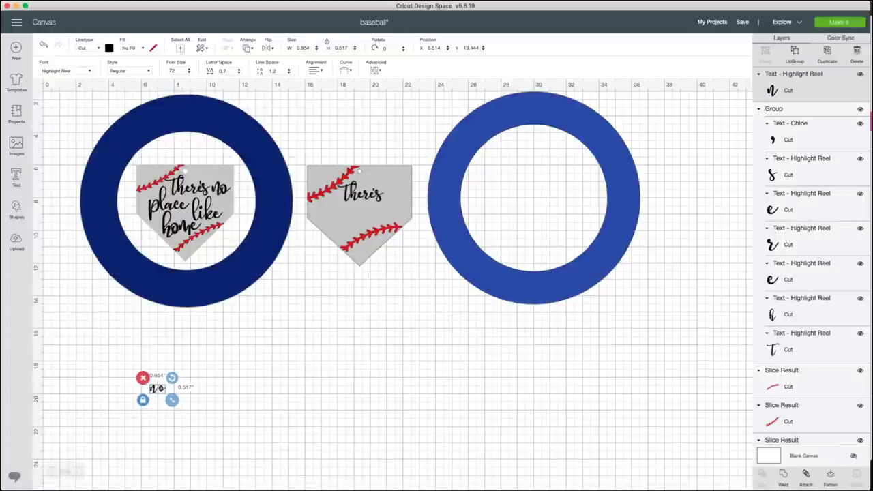
Set the letter spacing of "no" to -1, then enlarge the word and place it after "There's" on the home plate.
{"action": "left_click", "coordinate": [239, 73]}
{"action": "left_click", "coordinate": [239, 73]}
{"action": "left_click", "coordinate": [239, 73]}
{"action": "left_click", "coordinate": [239, 73]}
{"action": "left_click", "coordinate": [238, 73]}
{"action": "left_click", "coordinate": [239, 72]}
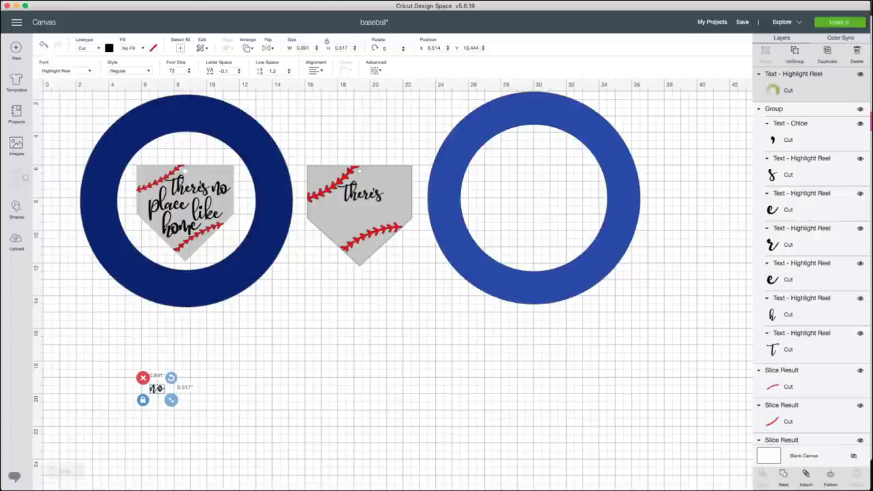
{"action": "left_click", "coordinate": [239, 73]}
{"action": "left_click", "coordinate": [239, 73]}
{"action": "left_click", "coordinate": [239, 73]}
{"action": "left_click", "coordinate": [238, 73]}
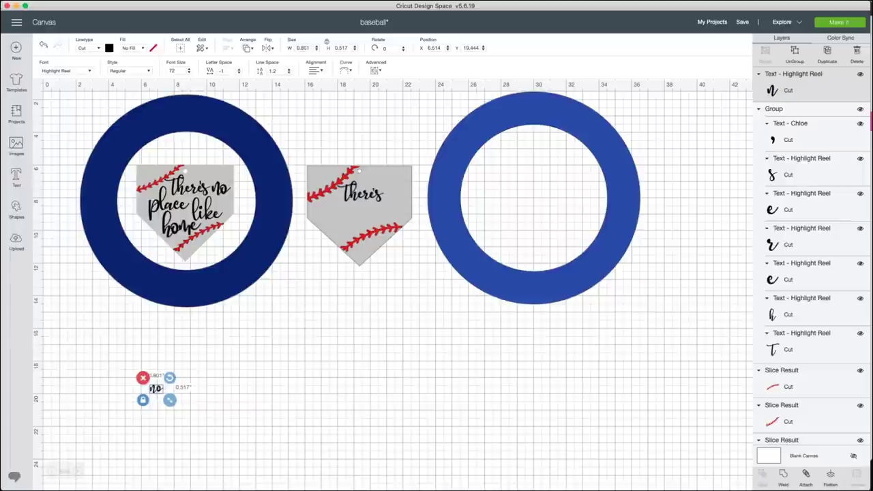
{"action": "left_click_drag", "start_coordinate": [170, 400], "coordinate": [398, 196]}
Add a text object reading "place" below the left ring and enlarge it to about 5.15 inches wide.
{"action": "left_click", "coordinate": [16, 177]}
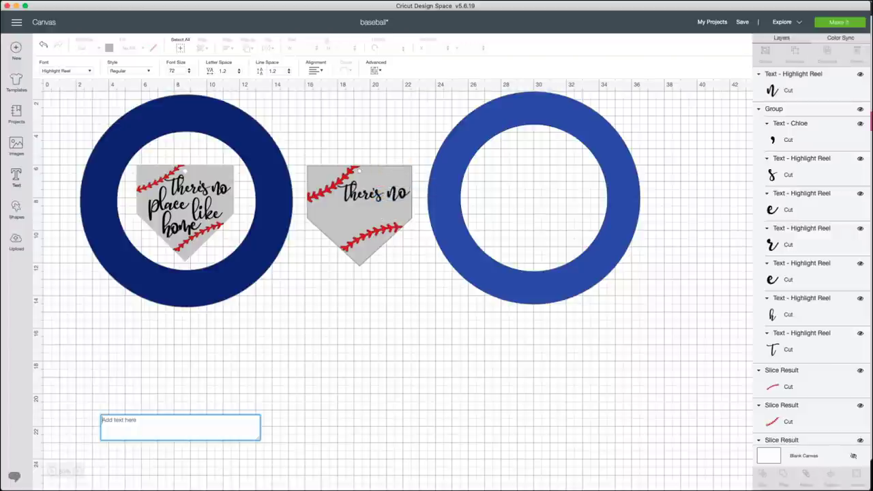
{"action": "type", "text": "place"}
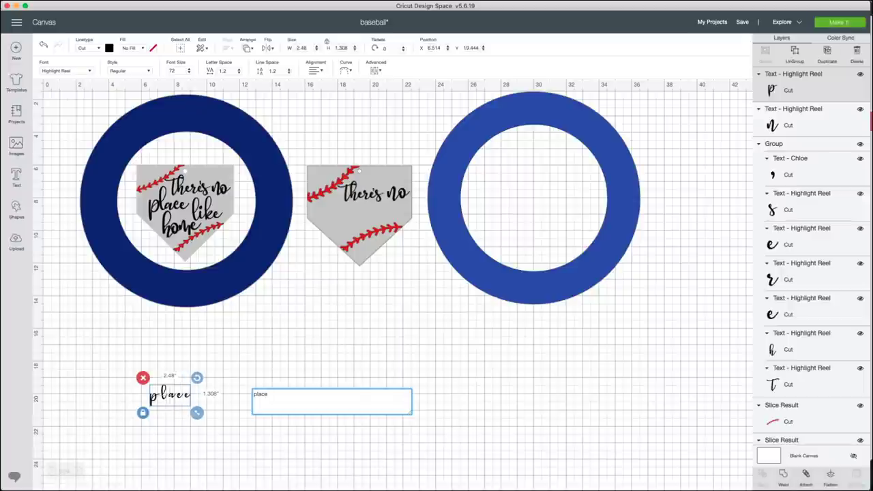
{"action": "left_click", "coordinate": [300, 348]}
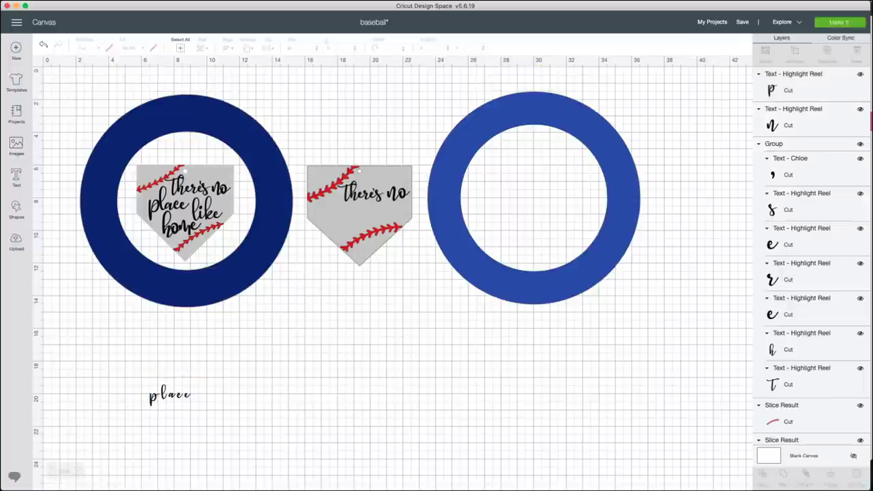
{"action": "left_click", "coordinate": [170, 395]}
{"action": "left_click_drag", "start_coordinate": [196, 412], "coordinate": [241, 436]}
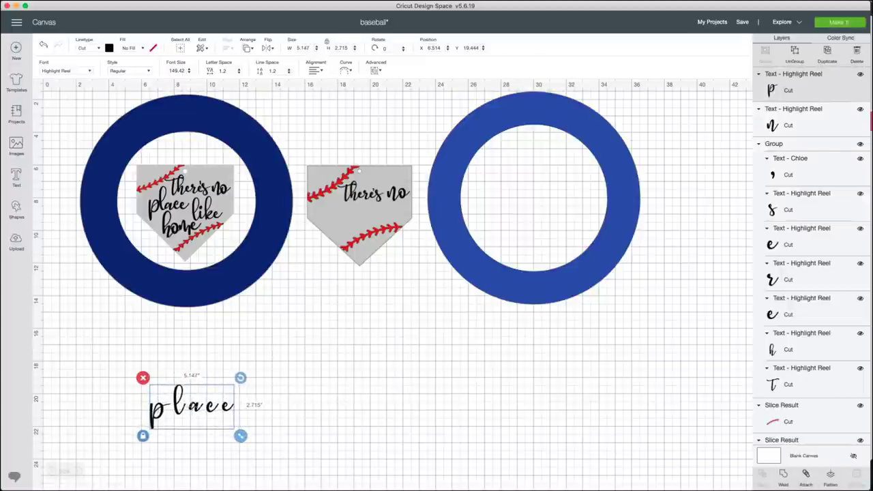
Reduce the letter spacing of the "place" text to -1 so its letters connect.
{"action": "left_click", "coordinate": [224, 71]}
{"action": "left_click", "coordinate": [300, 348]}
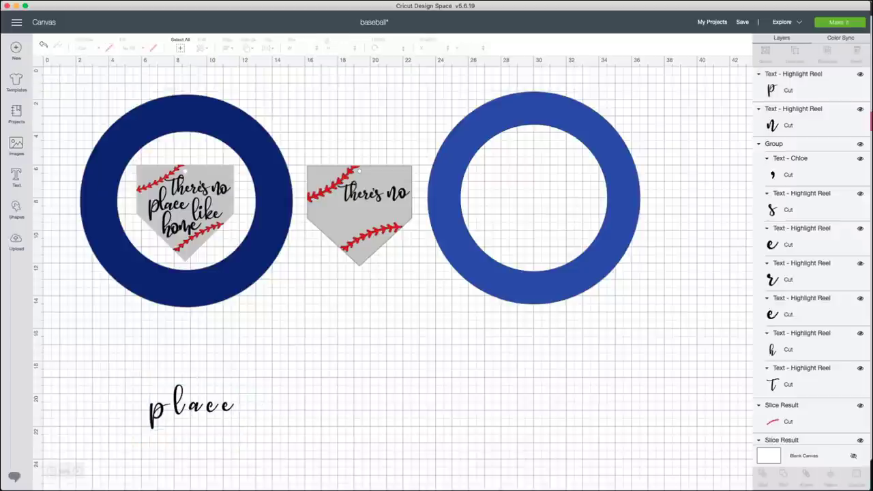
{"action": "left_click", "coordinate": [193, 407]}
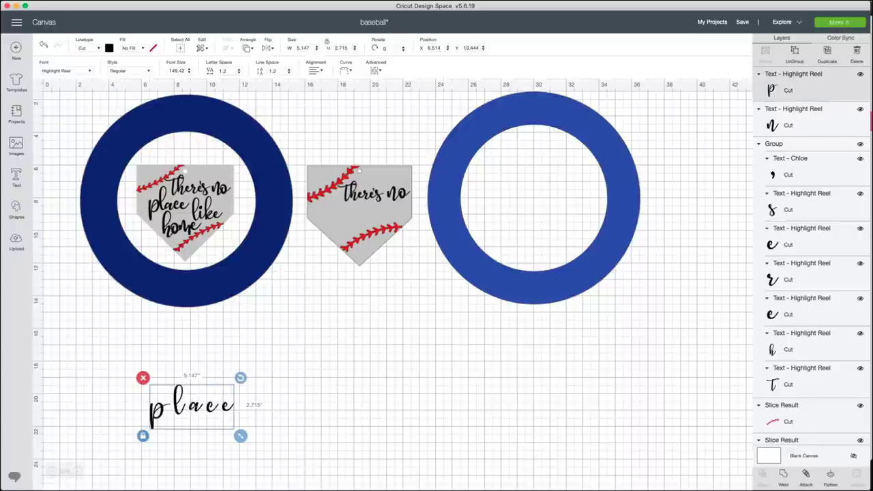
{"action": "left_click", "coordinate": [240, 73]}
{"action": "left_click", "coordinate": [240, 73]}
{"action": "left_click", "coordinate": [239, 73]}
{"action": "left_click", "coordinate": [239, 73]}
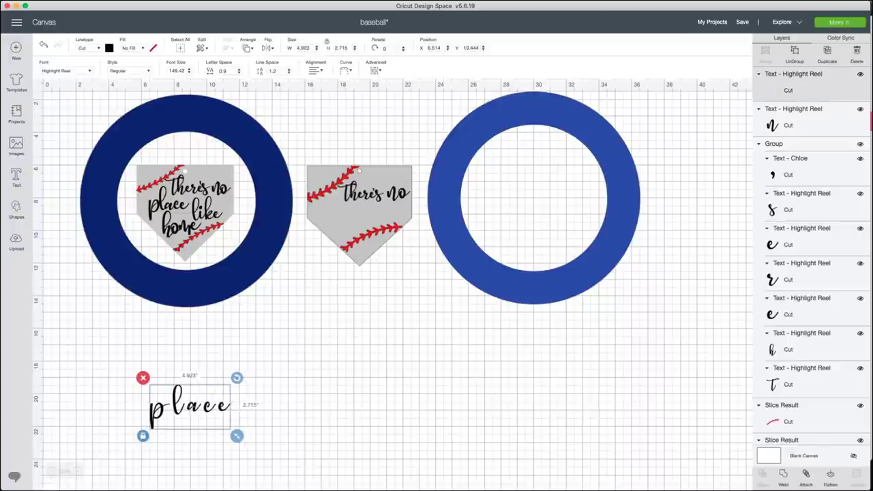
{"action": "left_click", "coordinate": [240, 73]}
{"action": "left_click", "coordinate": [240, 73]}
{"action": "left_click", "coordinate": [239, 73]}
{"action": "left_click", "coordinate": [239, 73]}
{"action": "key", "text": "Down"}
{"action": "key", "text": "Down"}
{"action": "key", "text": "Down"}
{"action": "key", "text": "Down"}
{"action": "key", "text": "Down"}
{"action": "key", "text": "Down"}
{"action": "key", "text": "Down"}
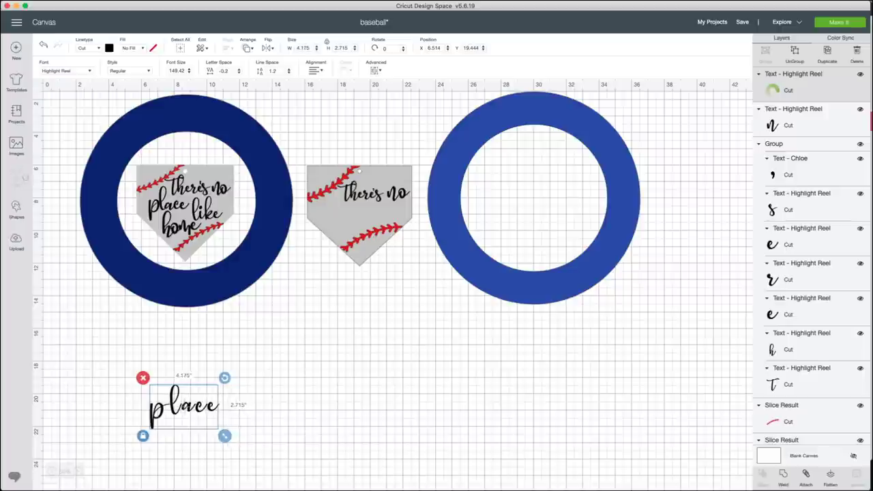
{"action": "key", "text": "Down"}
{"action": "key", "text": "Down"}
{"action": "key", "text": "Down"}
{"action": "key", "text": "Down"}
{"action": "key", "text": "Down"}
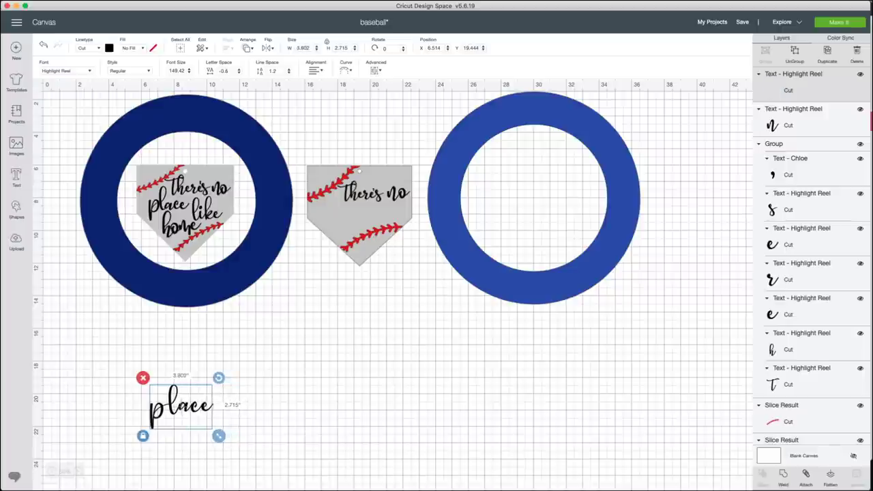
{"action": "key", "text": "Down"}
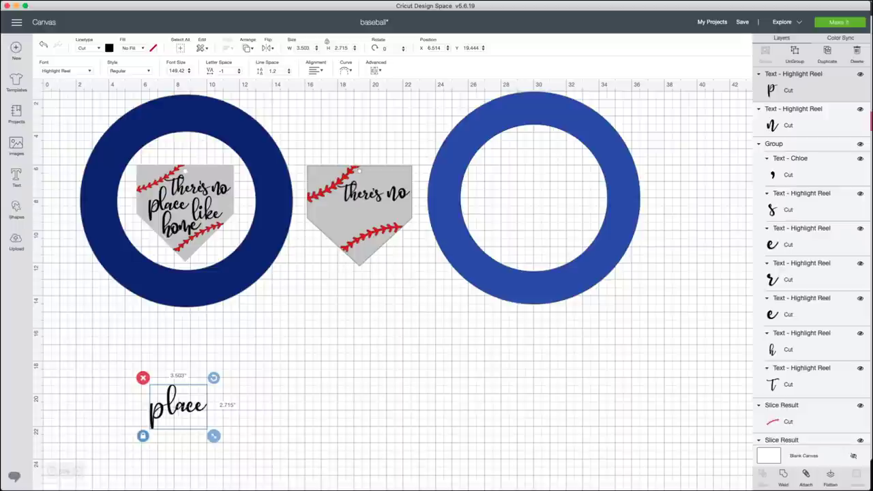
{"action": "left_click", "coordinate": [259, 409]}
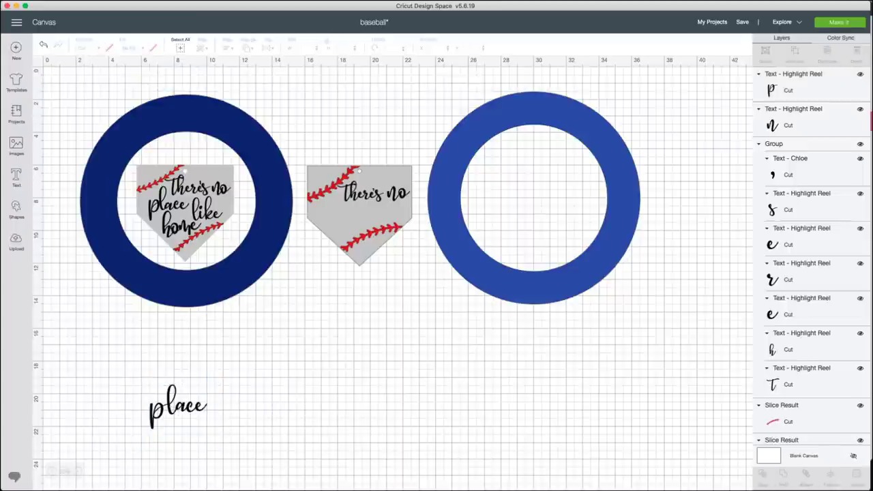
Enlarge the "place" text to about 4.67 inches wide and move it slightly closer to the left ring.
{"action": "left_click", "coordinate": [178, 407]}
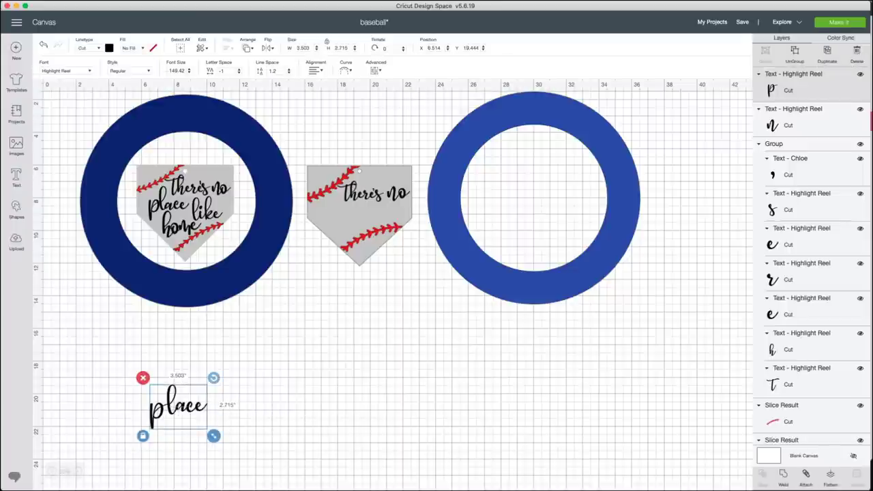
{"action": "left_click_drag", "start_coordinate": [214, 435], "coordinate": [233, 451]}
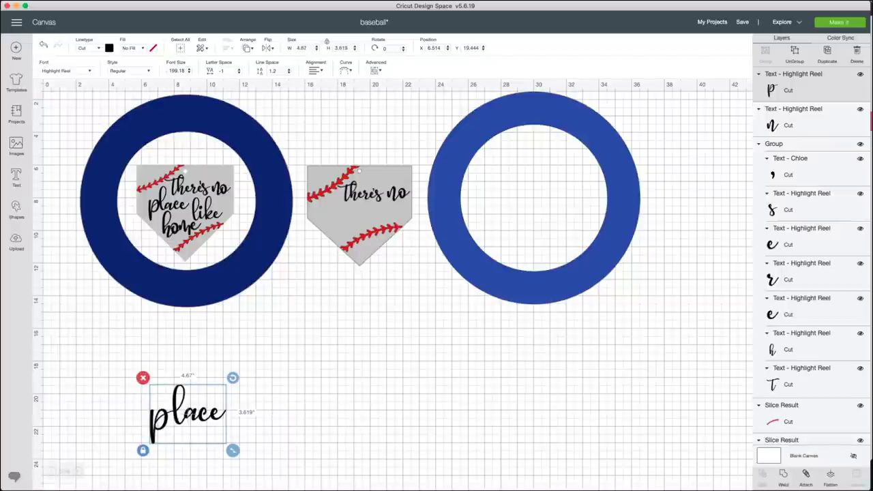
{"action": "left_click_drag", "start_coordinate": [184, 414], "coordinate": [190, 381]}
{"action": "left_click", "coordinate": [273, 389]}
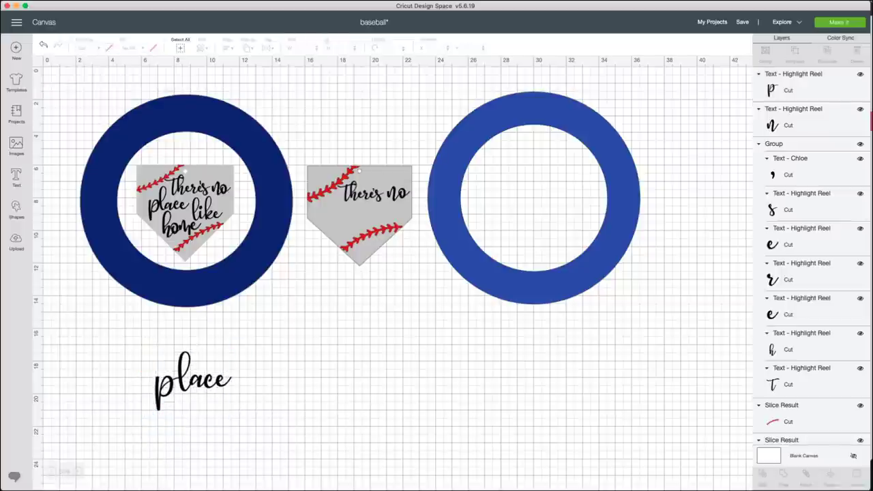
Ungroup the "place" text into separate letters and move the "p" away from the "l".
{"action": "left_click", "coordinate": [188, 381]}
{"action": "left_click", "coordinate": [795, 54]}
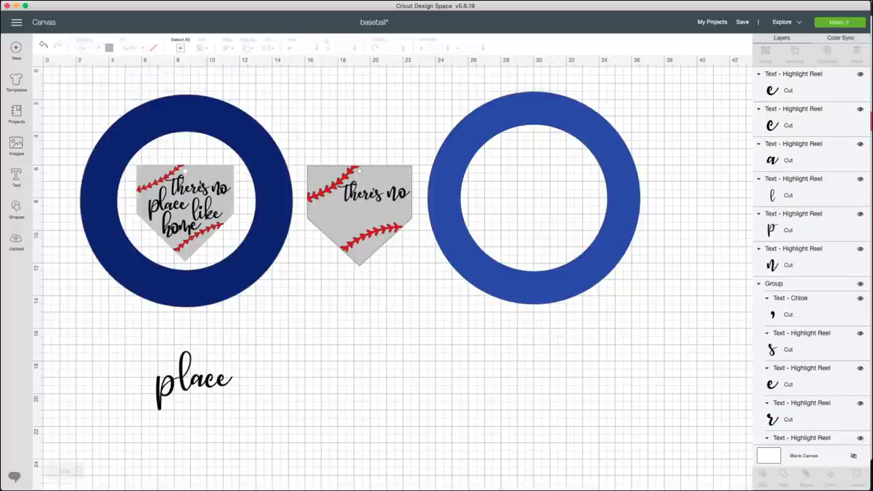
{"action": "left_click_drag", "start_coordinate": [164, 388], "coordinate": [150, 387]}
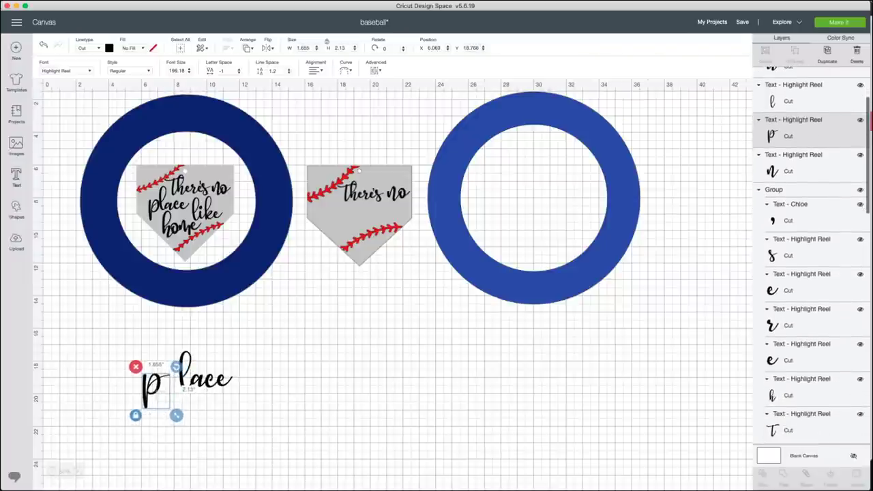
Add a circle and place it over the connecting tail at the upper end of the separated "p".
{"action": "left_click", "coordinate": [16, 209]}
{"action": "left_click", "coordinate": [84, 146]}
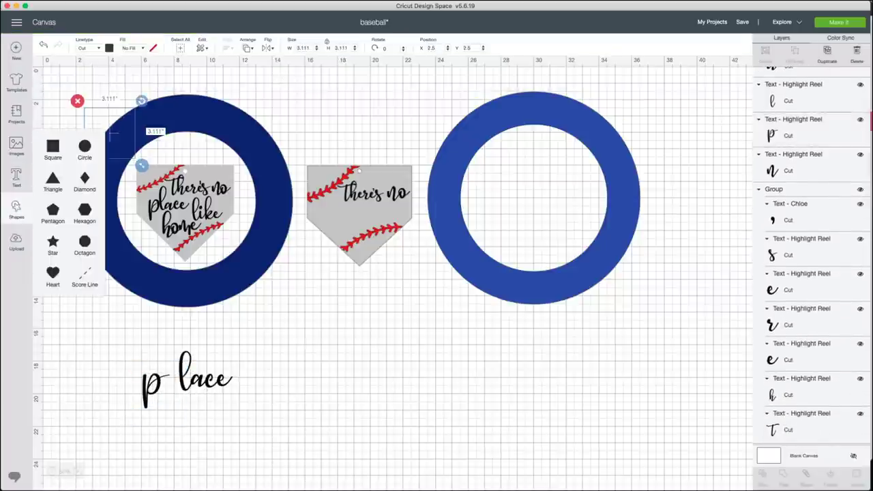
{"action": "left_click_drag", "start_coordinate": [109, 133], "coordinate": [187, 369]}
{"action": "left_click", "coordinate": [133, 383]}
{"action": "left_click", "coordinate": [149, 387]}
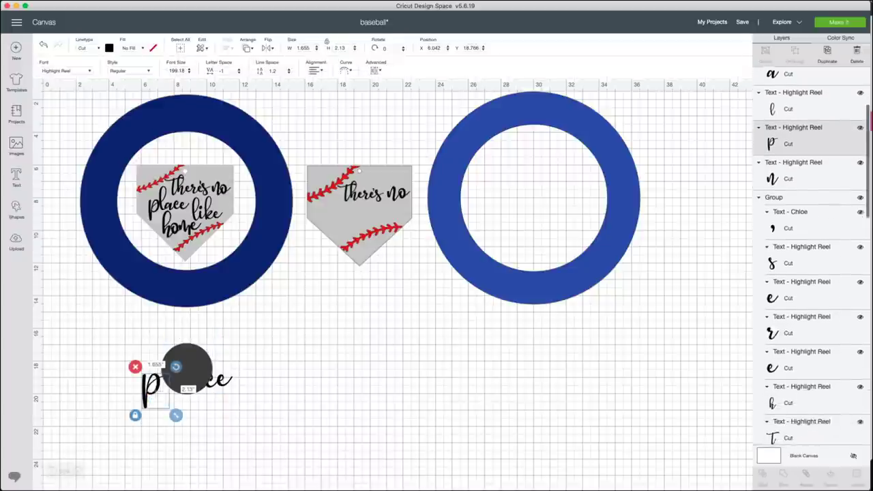
{"action": "scroll", "coordinate": [149, 387], "scroll_direction": "down", "scroll_amount": 3}
{"action": "scroll", "coordinate": [149, 387], "scroll_direction": "down", "scroll_amount": 10}
{"action": "left_click", "coordinate": [148, 387]}
{"action": "scroll", "coordinate": [149, 387], "scroll_direction": "up", "scroll_amount": 12}
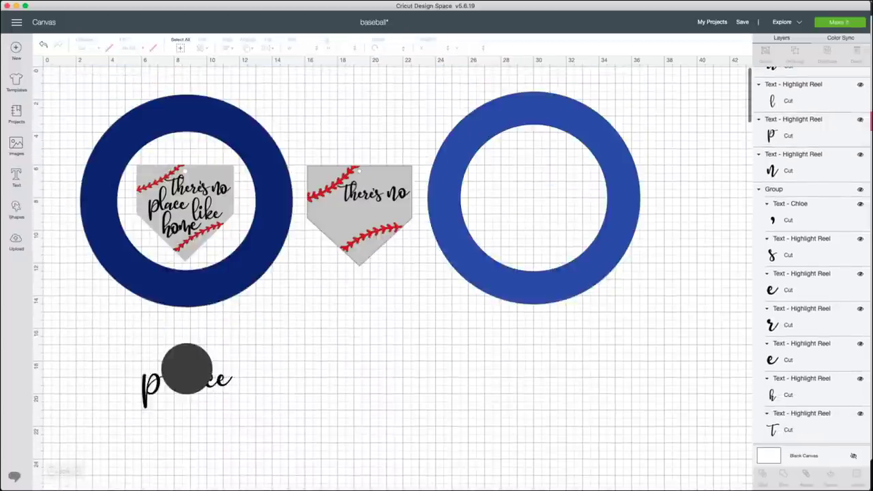
{"action": "scroll", "coordinate": [177, 358], "scroll_direction": "down", "scroll_amount": 1}
Slice the "p" with the circle, then delete the circle and the cut-off piece of the tail.
{"action": "left_click", "coordinate": [177, 358]}
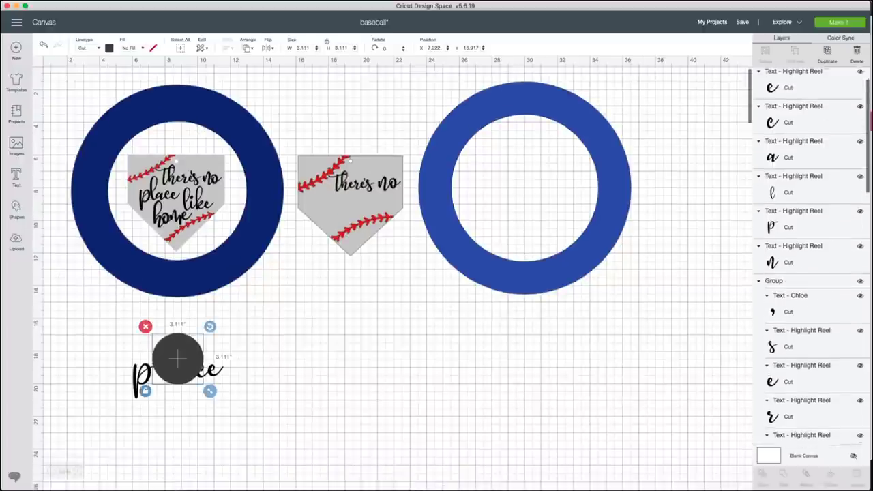
{"action": "left_click", "coordinate": [169, 366], "text": "shift"}
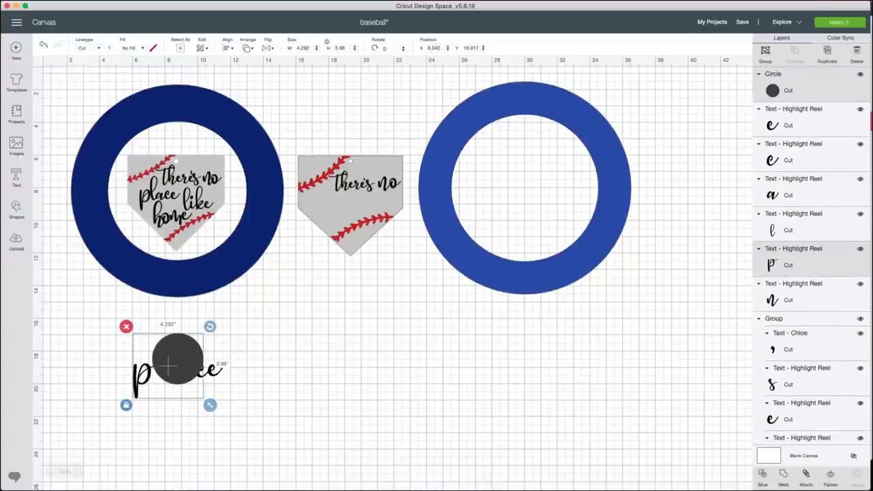
{"action": "left_click", "coordinate": [762, 476]}
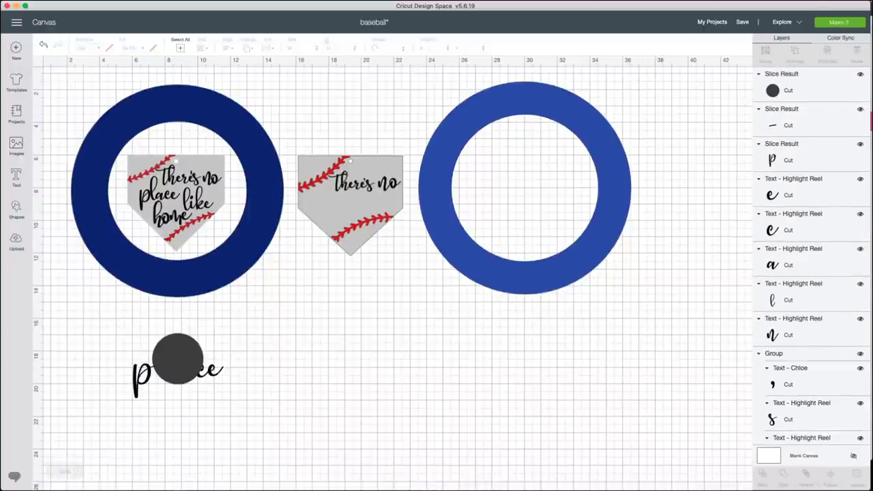
{"action": "left_click", "coordinate": [178, 358]}
{"action": "key", "text": "Delete"}
{"action": "left_click", "coordinate": [158, 365]}
{"action": "key", "text": "Delete"}
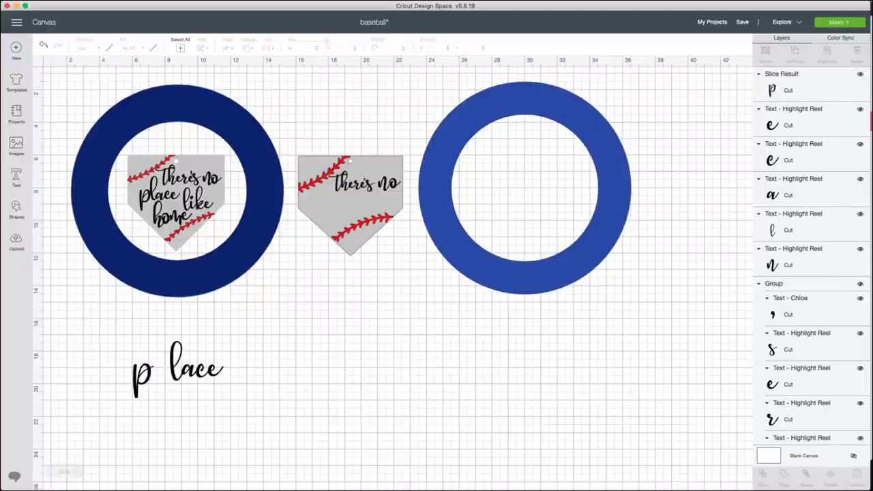
Move the trimmed "p" against "lace" and group all the letters of "place".
{"action": "left_click_drag", "start_coordinate": [140, 375], "coordinate": [155, 376]}
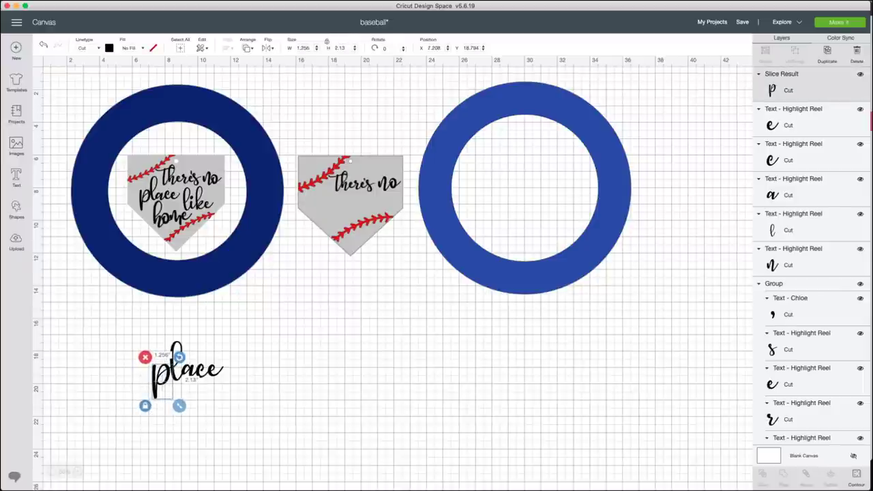
{"action": "left_click_drag", "start_coordinate": [236, 396], "coordinate": [137, 361]}
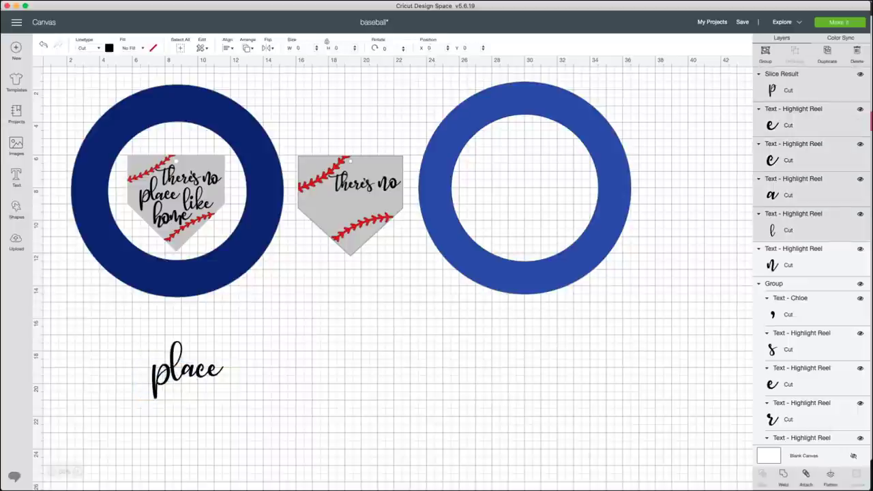
{"action": "scroll", "coordinate": [138, 361], "scroll_direction": "down", "scroll_amount": 1}
{"action": "key", "text": "super+g"}
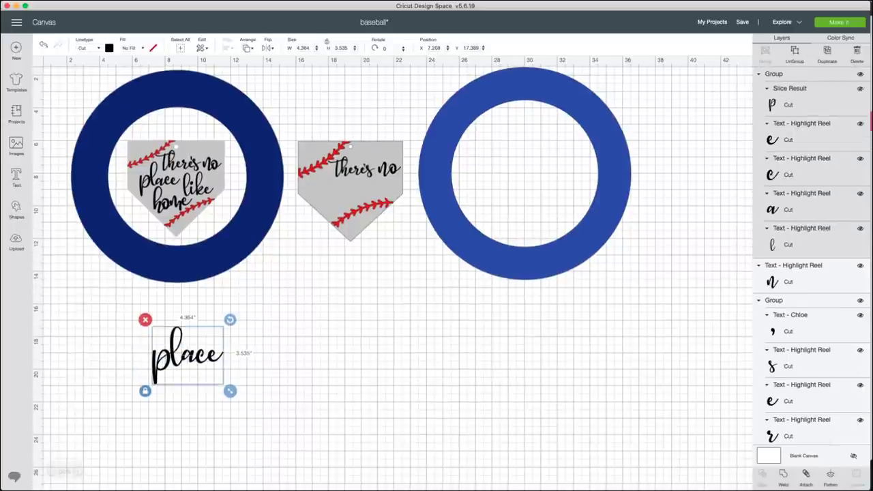
Shrink the "place" group to about 2.25 inches wide and position it below "There's" on the right home plate.
{"action": "left_click_drag", "start_coordinate": [191, 366], "coordinate": [319, 339]}
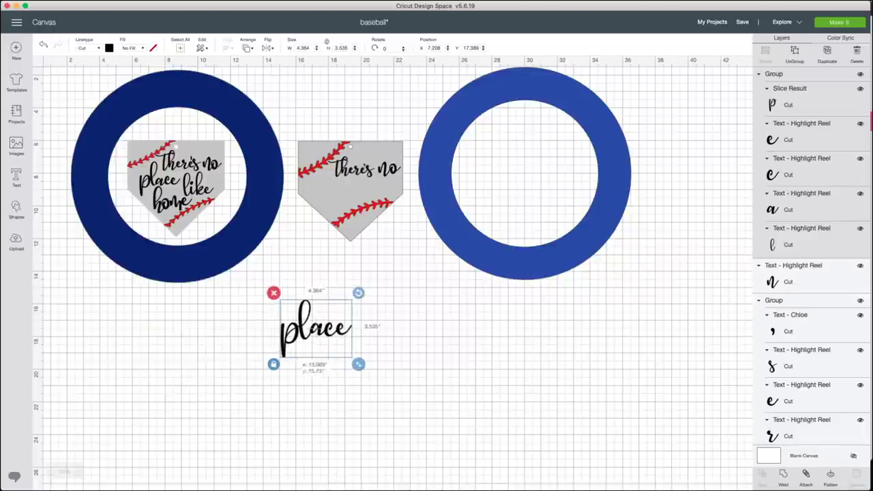
{"action": "left_click_drag", "start_coordinate": [358, 364], "coordinate": [328, 339]}
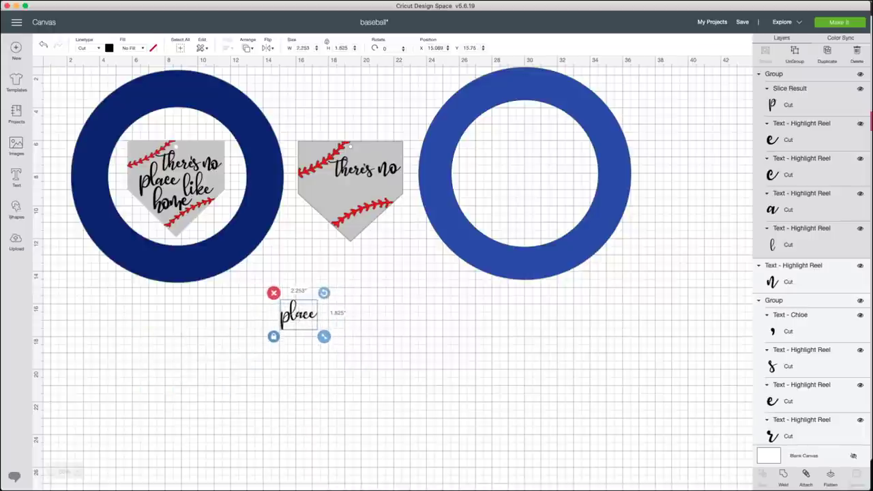
{"action": "left_click_drag", "start_coordinate": [305, 311], "coordinate": [334, 183]}
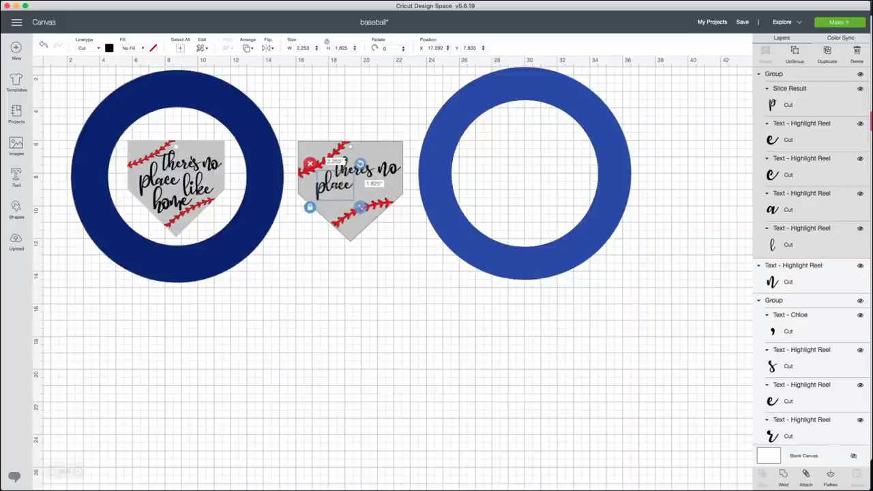
Add a text object reading "like" below the left ring, with its letter spacing tightened so the letters connect, and enlarge it.
{"action": "left_click", "coordinate": [17, 178]}
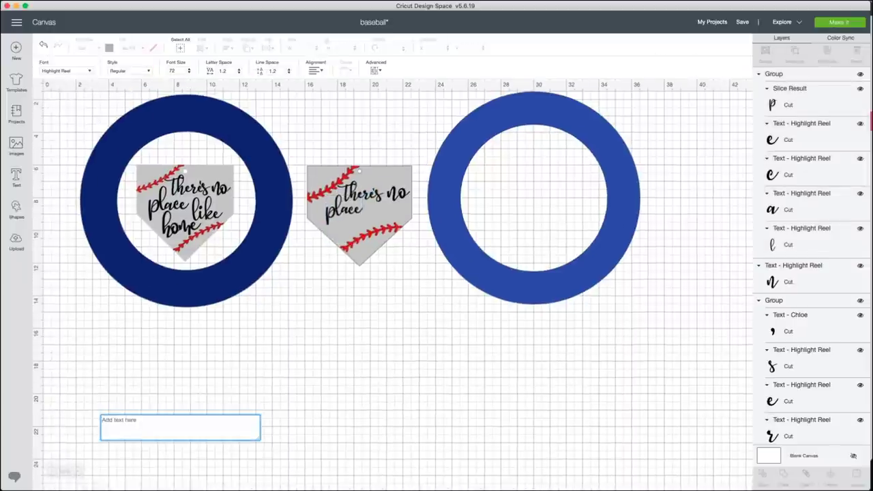
{"action": "type", "text": "like"}
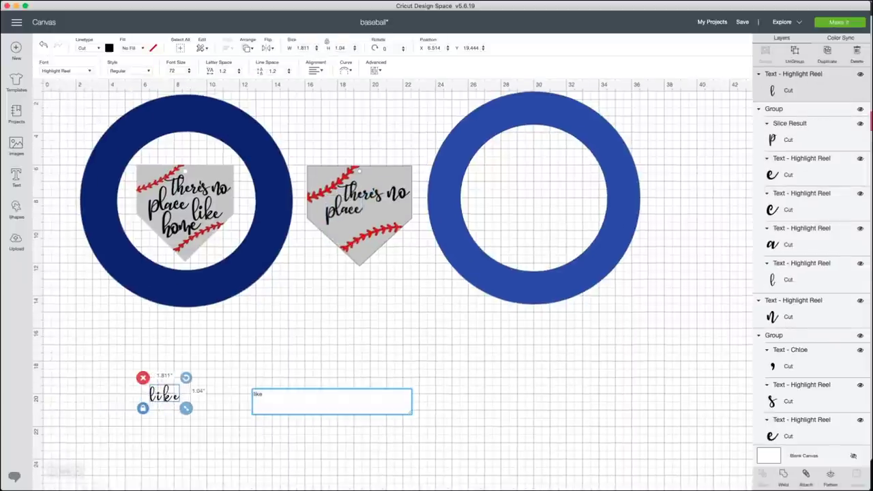
{"action": "left_click", "coordinate": [239, 73]}
{"action": "left_click", "coordinate": [239, 73]}
{"action": "left_click", "coordinate": [239, 73]}
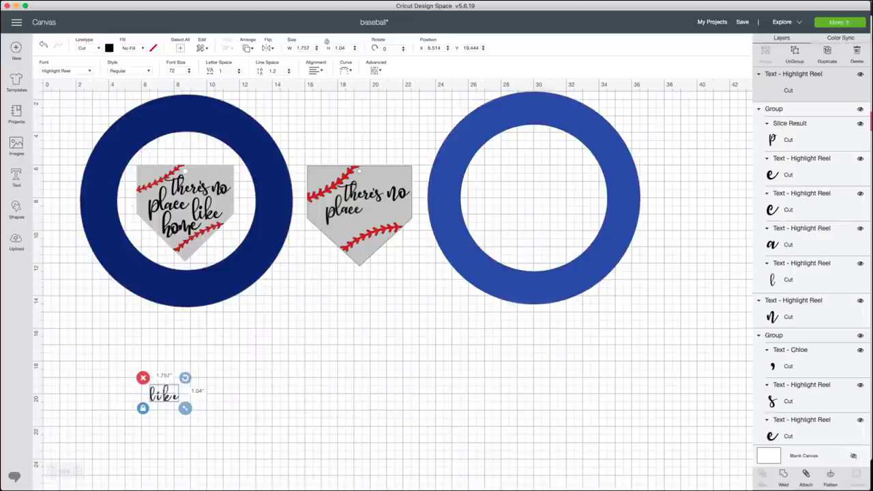
{"action": "left_click", "coordinate": [238, 73]}
{"action": "left_click", "coordinate": [239, 73]}
{"action": "left_click", "coordinate": [239, 73]}
{"action": "left_click", "coordinate": [239, 73]}
{"action": "left_click", "coordinate": [239, 73]}
{"action": "left_click", "coordinate": [239, 73]}
{"action": "left_click", "coordinate": [239, 73]}
{"action": "left_click", "coordinate": [239, 73]}
{"action": "left_click", "coordinate": [239, 73]}
{"action": "left_click", "coordinate": [239, 73]}
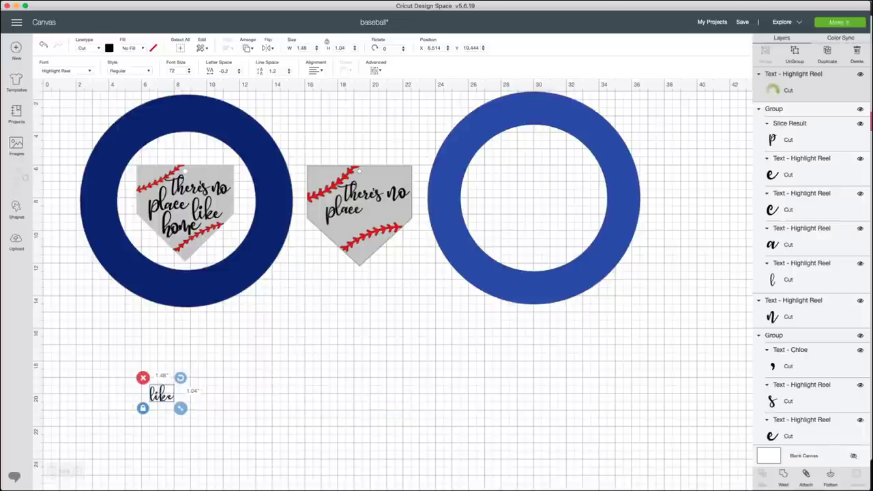
{"action": "left_click", "coordinate": [239, 73]}
{"action": "left_click", "coordinate": [239, 73]}
{"action": "left_click_drag", "start_coordinate": [179, 408], "coordinate": [253, 393]}
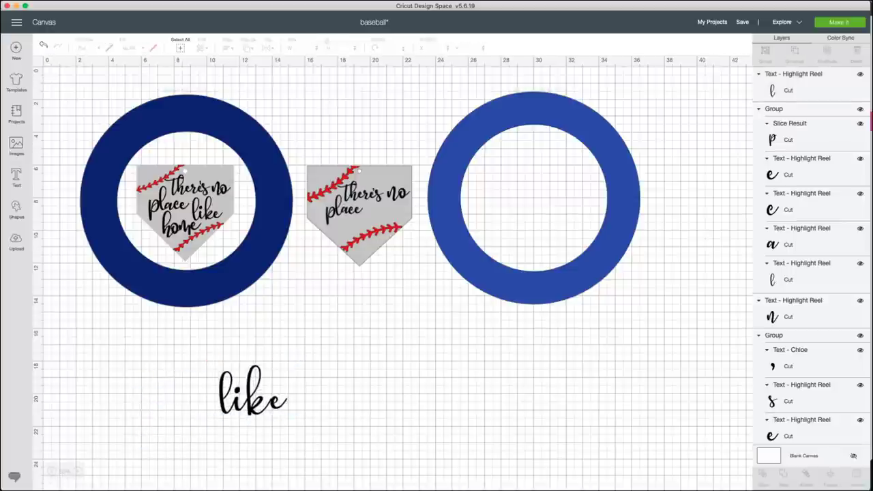
Ungroup the "like" text and shift the "e" closer to the "k".
{"action": "left_click", "coordinate": [794, 54]}
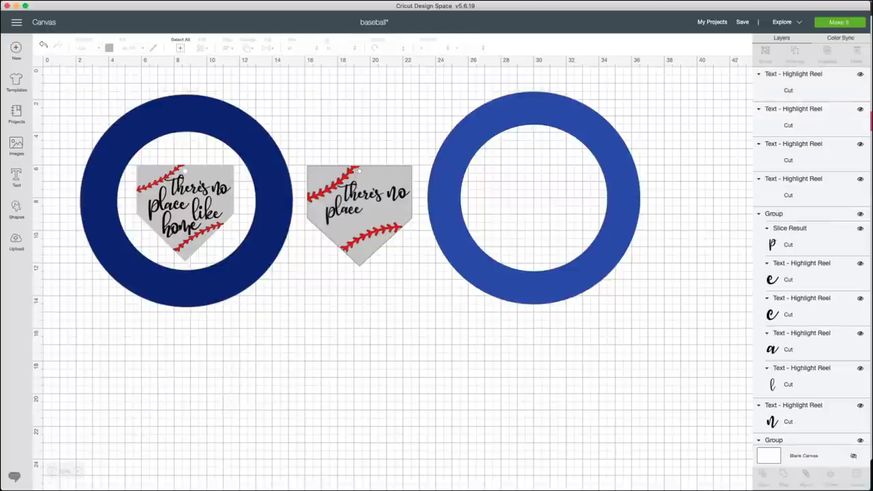
{"action": "left_click", "coordinate": [274, 403]}
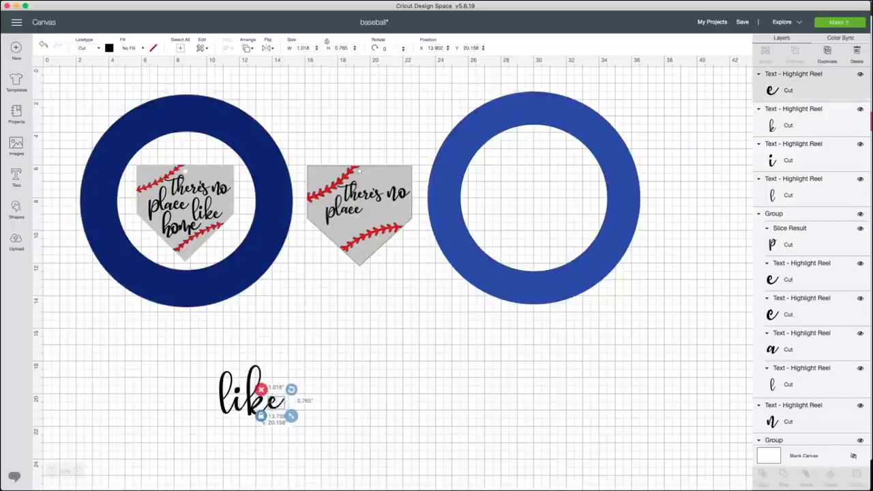
{"action": "left_click", "coordinate": [300, 425]}
Group the letters of "like" and fit the word, reduced in size, beside "place" on the right home plate.
{"action": "left_click_drag", "start_coordinate": [295, 417], "coordinate": [398, 244]}
{"action": "key", "text": "super+g"}
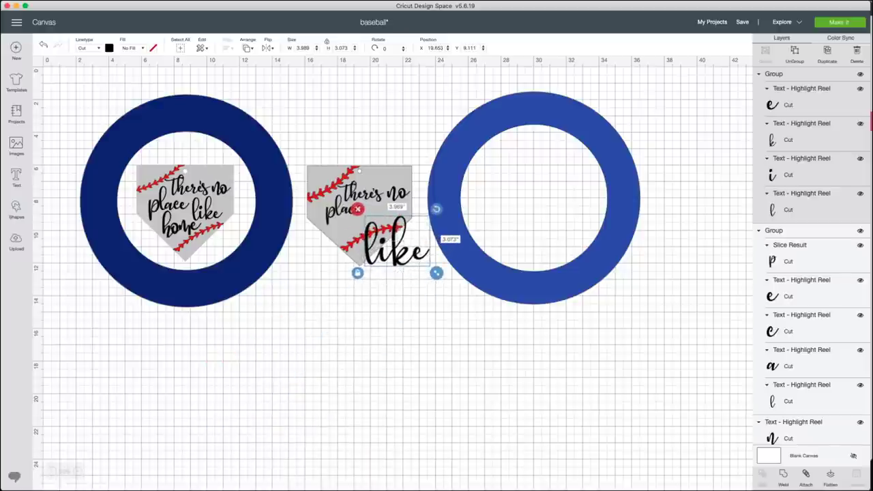
{"action": "left_click_drag", "start_coordinate": [436, 273], "coordinate": [413, 255]}
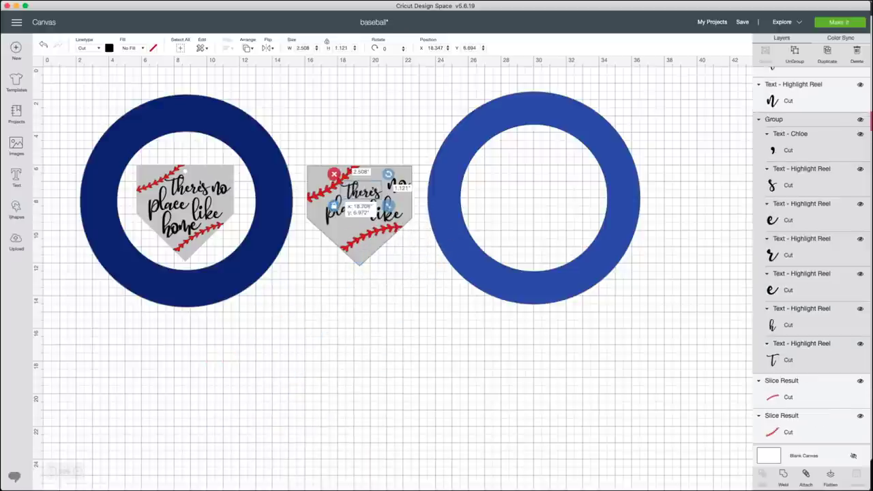
Reposition "There's" on the right home plate and fit "no" beside it at about 1.22 inches wide.
{"action": "left_click_drag", "start_coordinate": [341, 202], "coordinate": [333, 203]}
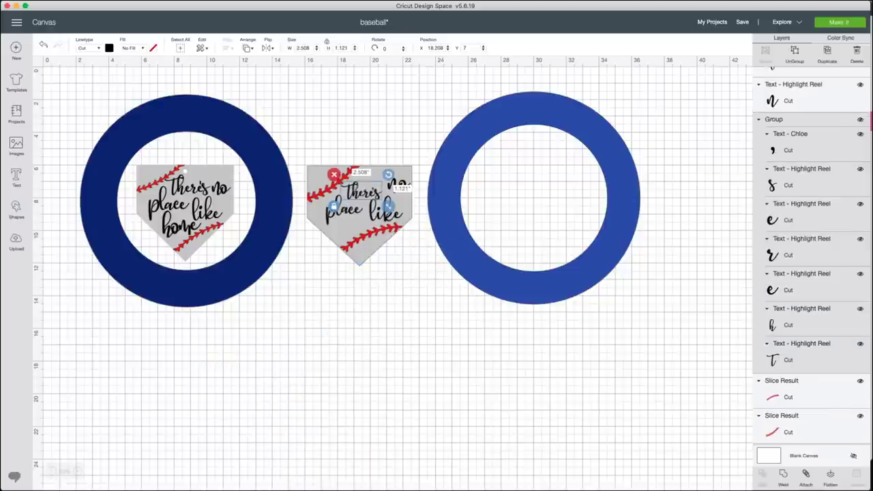
{"action": "left_click", "coordinate": [401, 184]}
{"action": "left_click_drag", "start_coordinate": [417, 200], "coordinate": [399, 189]}
{"action": "left_click", "coordinate": [382, 203]}
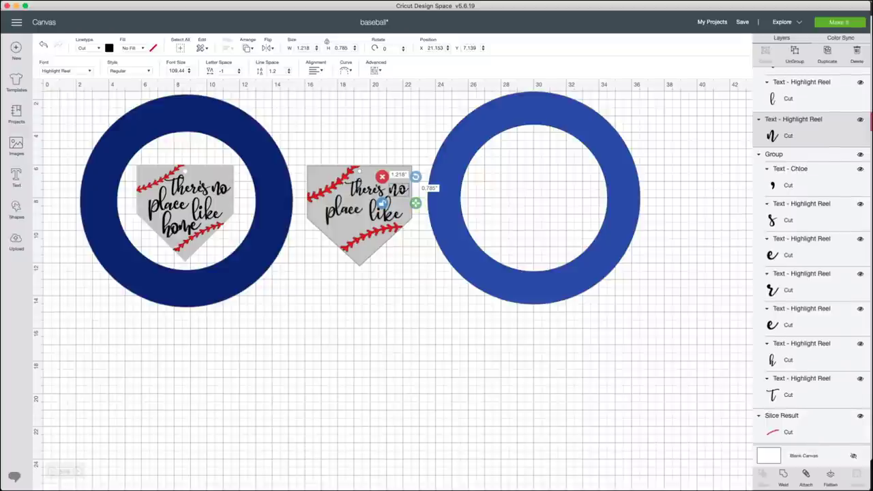
Enlarge the "place" group on the right home plate to about 2.53 inches wide and nudge it away from "like".
{"action": "left_click", "coordinate": [392, 290]}
{"action": "left_click", "coordinate": [346, 213]}
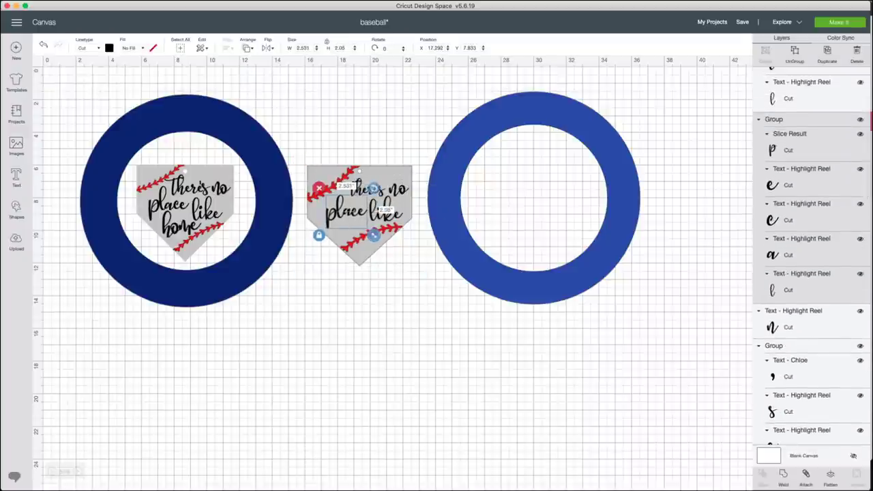
{"action": "left_click_drag", "start_coordinate": [347, 213], "coordinate": [344, 213]}
{"action": "left_click", "coordinate": [274, 206]}
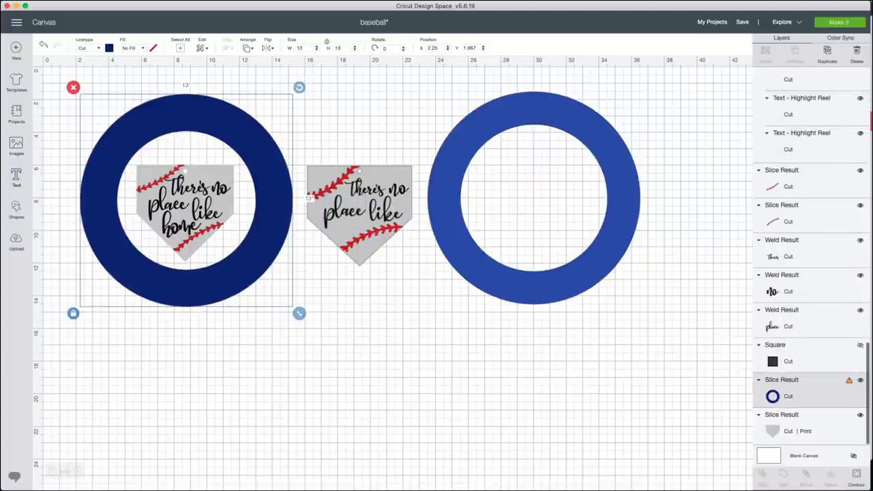
Add a text object reading "home" below the left ring and enlarge it to about 5.35 inches wide.
{"action": "left_click", "coordinate": [17, 177]}
{"action": "type", "text": "home"}
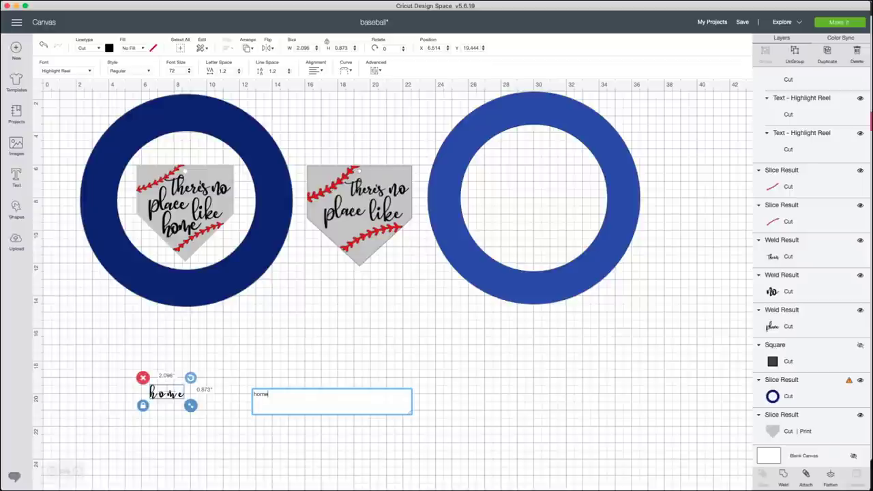
{"action": "left_click_drag", "start_coordinate": [191, 405], "coordinate": [243, 428]}
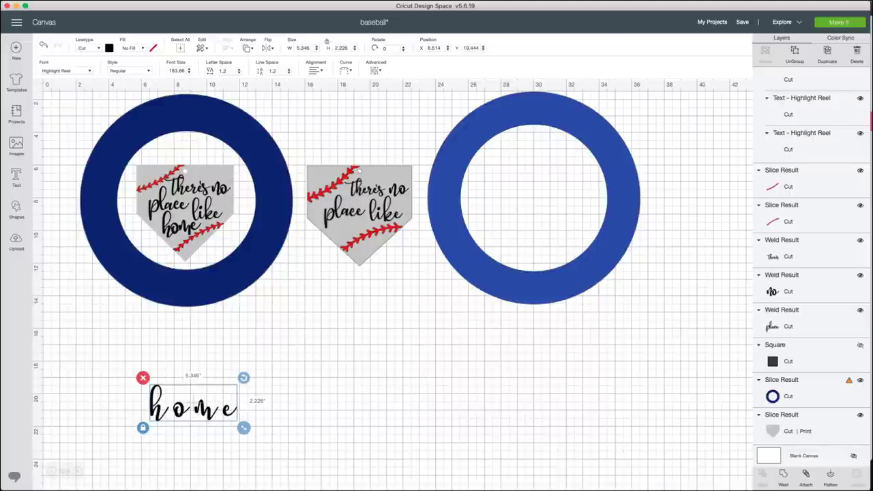
Reduce the letter spacing of the "home" text to -0.9 so its letters connect.
{"action": "left_click", "coordinate": [239, 72]}
{"action": "left_click", "coordinate": [239, 73]}
{"action": "left_click", "coordinate": [238, 73]}
{"action": "left_click", "coordinate": [239, 73]}
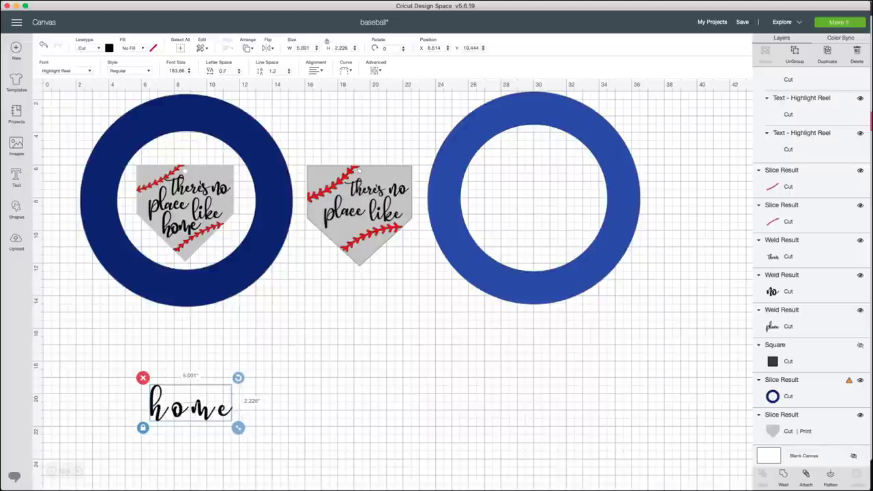
{"action": "left_click", "coordinate": [239, 73]}
{"action": "left_click", "coordinate": [239, 73]}
{"action": "left_click", "coordinate": [239, 73]}
{"action": "left_click", "coordinate": [239, 73]}
{"action": "key", "text": "Down"}
{"action": "key", "text": "Down"}
{"action": "key", "text": "Down"}
{"action": "key", "text": "Down"}
{"action": "key", "text": "Down"}
{"action": "key", "text": "Down"}
{"action": "key", "text": "Down"}
{"action": "key", "text": "Down"}
{"action": "key", "text": "Down"}
{"action": "key", "text": "Down"}
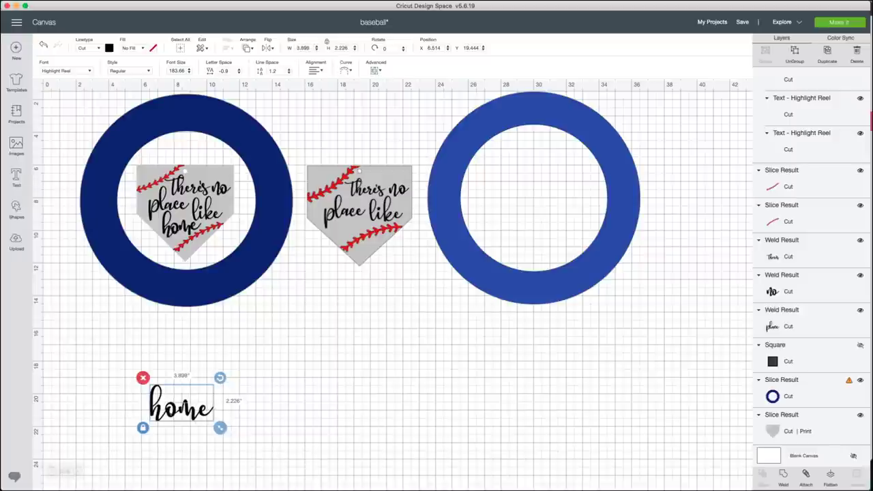
Move the "home" text onto the right home plate below "place" and shrink it to about 2.15 inches wide.
{"action": "left_click_drag", "start_coordinate": [341, 401], "coordinate": [172, 298]}
{"action": "left_click", "coordinate": [341, 355]}
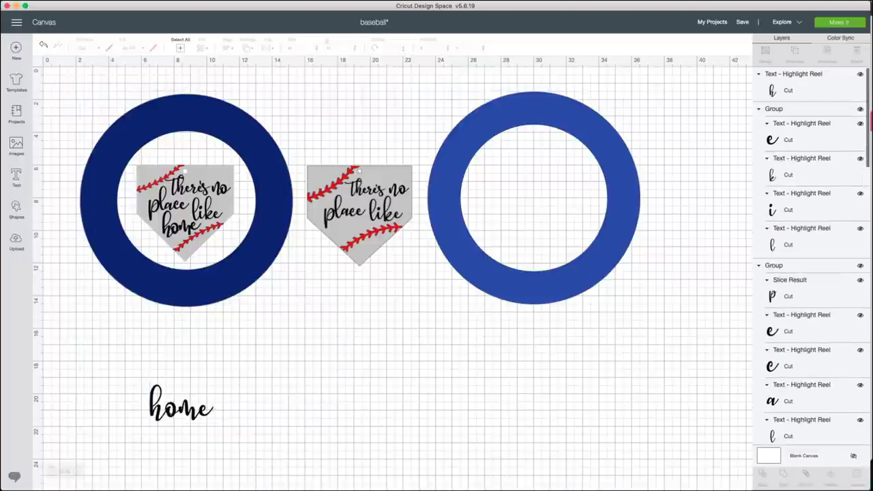
{"action": "left_click", "coordinate": [181, 406]}
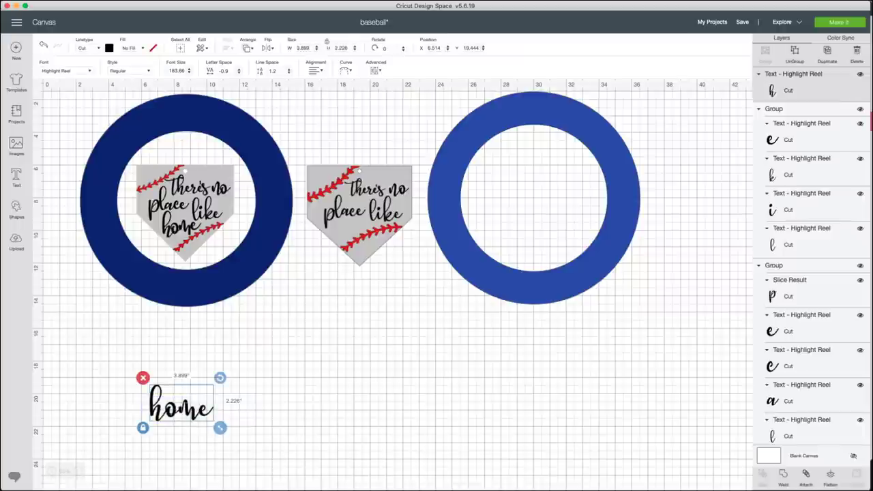
{"action": "left_click_drag", "start_coordinate": [181, 406], "coordinate": [375, 336]}
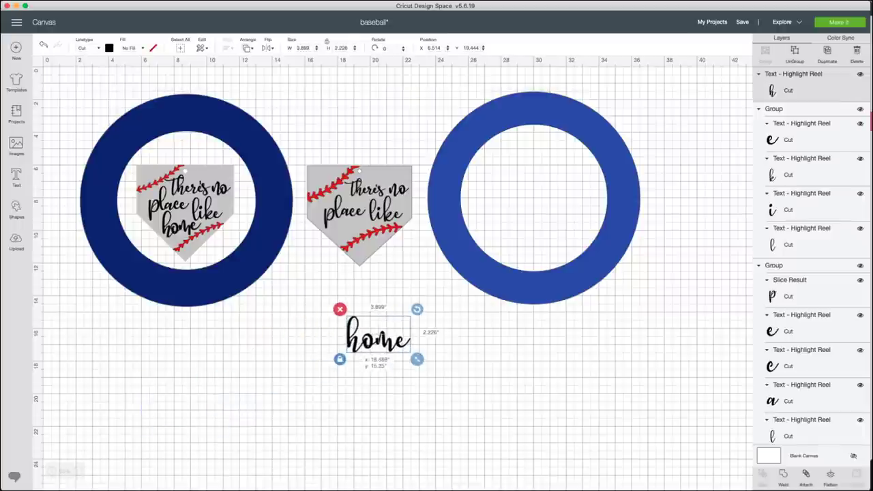
{"action": "left_click_drag", "start_coordinate": [417, 360], "coordinate": [378, 237]}
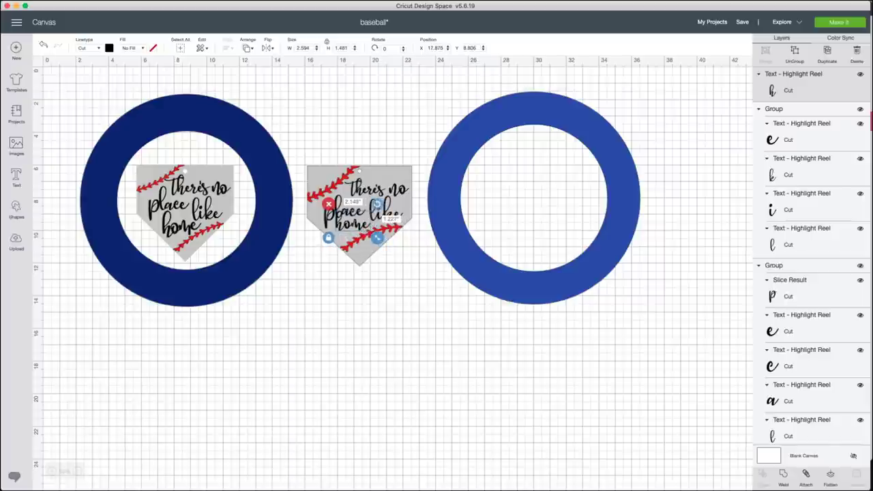
Nudge "place" and "home" on the right home plate so "home" fits between "place" and the lower stitches.
{"action": "left_click", "coordinate": [345, 212]}
{"action": "left_click_drag", "start_coordinate": [345, 212], "coordinate": [347, 229]}
{"action": "left_click", "coordinate": [350, 225]}
{"action": "left_click", "coordinate": [362, 300]}
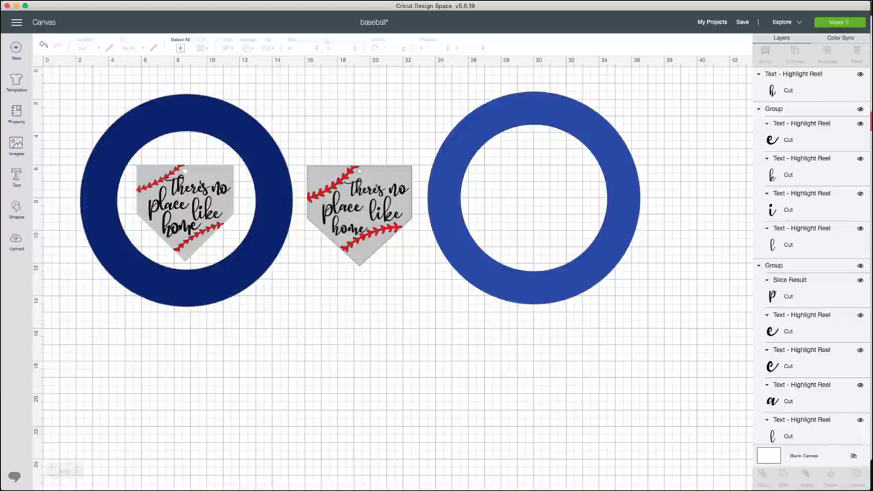
{"action": "left_click_drag", "start_coordinate": [341, 226], "coordinate": [347, 225]}
{"action": "left_click", "coordinate": [361, 300]}
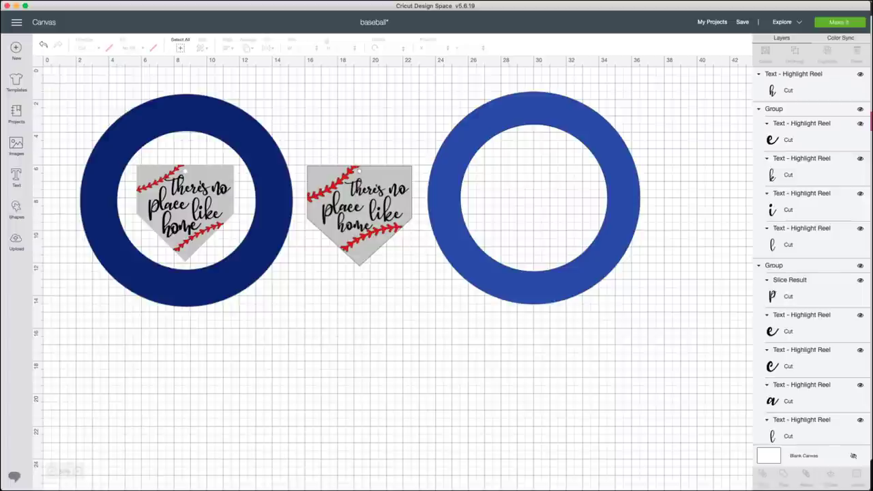
Hide the right gray home plate and move its two red stitches together above the lettering.
{"action": "left_click", "coordinate": [371, 236]}
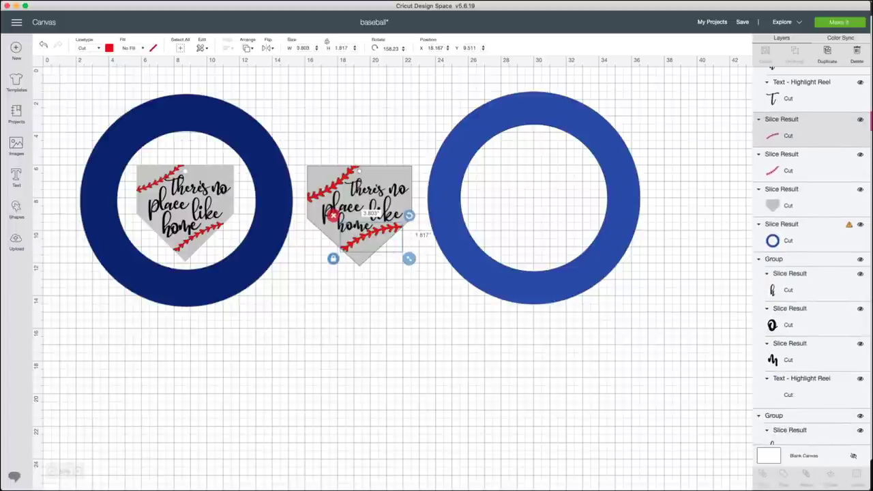
{"action": "left_click", "coordinate": [861, 189]}
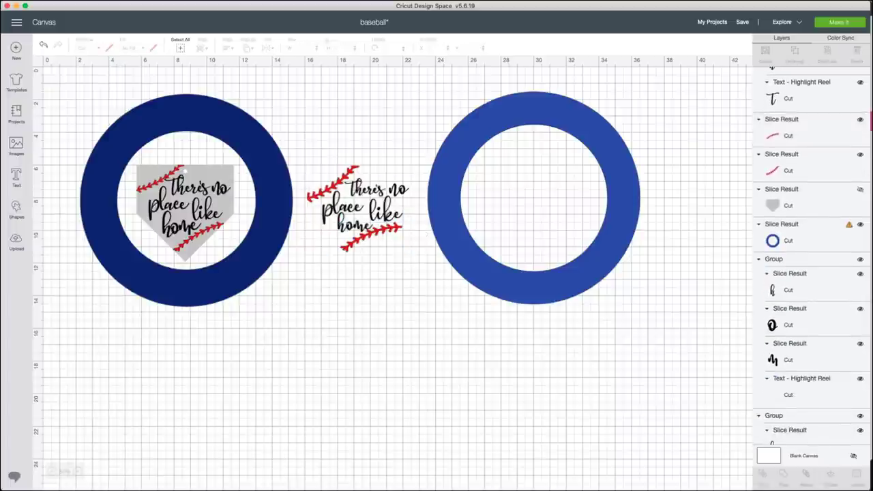
{"action": "left_click", "coordinate": [789, 135]}
{"action": "left_click", "coordinate": [789, 170], "text": "shift"}
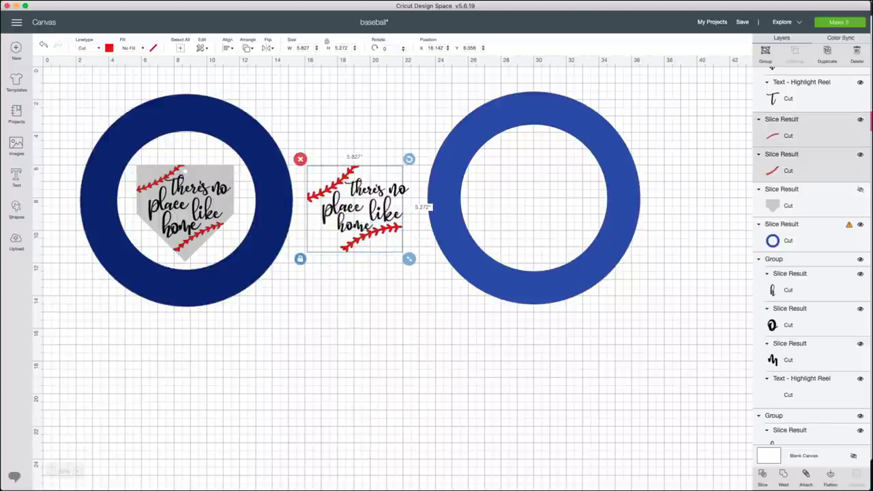
{"action": "left_click_drag", "start_coordinate": [371, 234], "coordinate": [368, 152]}
{"action": "left_click", "coordinate": [409, 116]}
Try to weld all the "There's no place like home" words, then undo the weld.
{"action": "left_click_drag", "start_coordinate": [403, 248], "coordinate": [324, 177]}
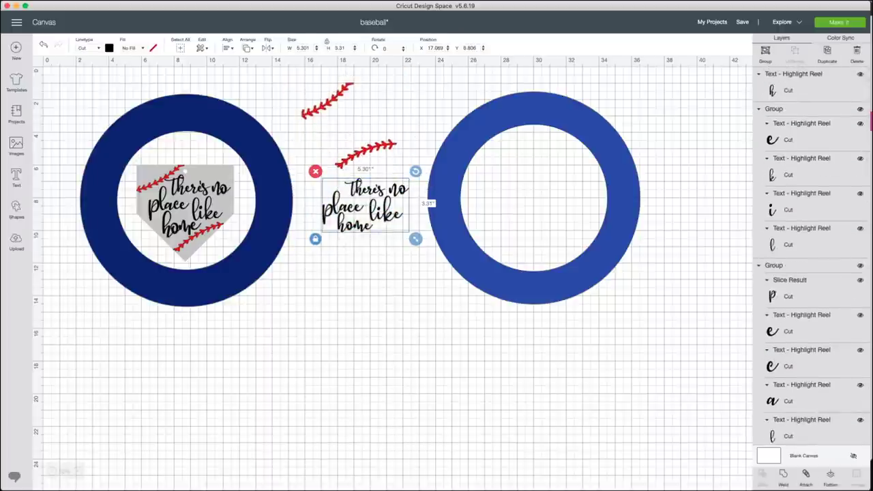
{"action": "left_click", "coordinate": [783, 477]}
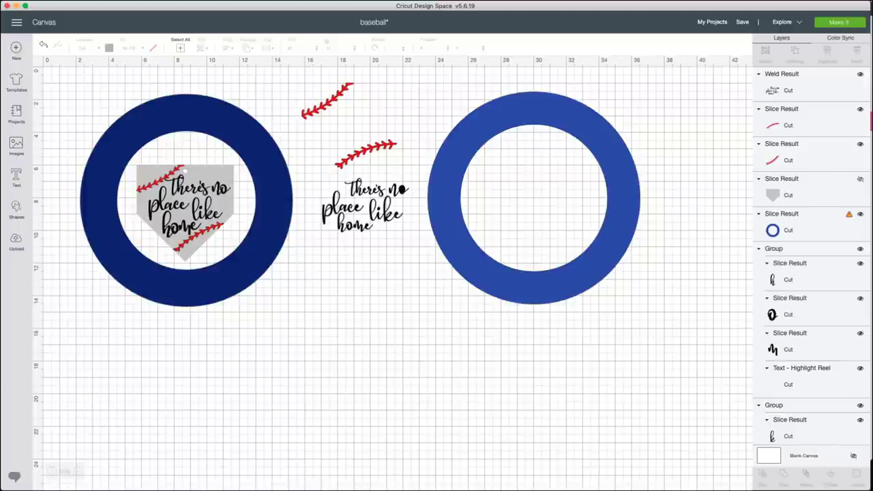
{"action": "key", "text": "super+z"}
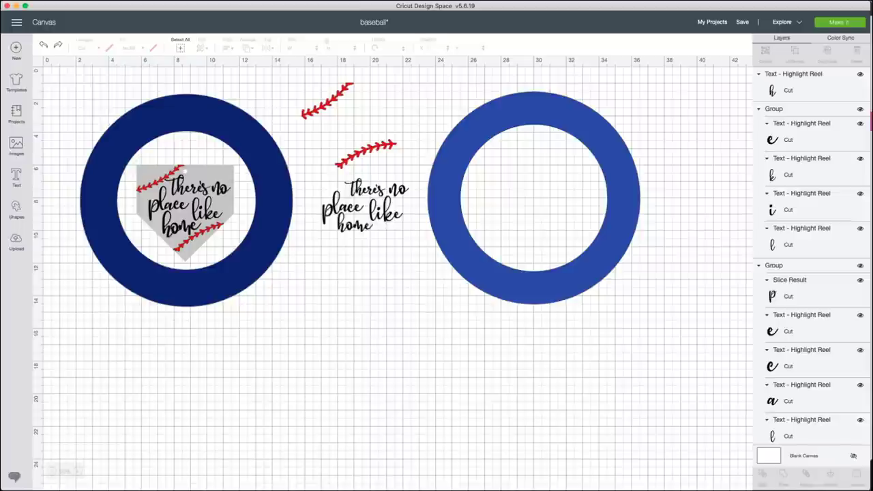
Split "no" into separate letters with the "o" slightly farther from the "n", and weld the whole lettering into one shape.
{"action": "left_click", "coordinate": [397, 188]}
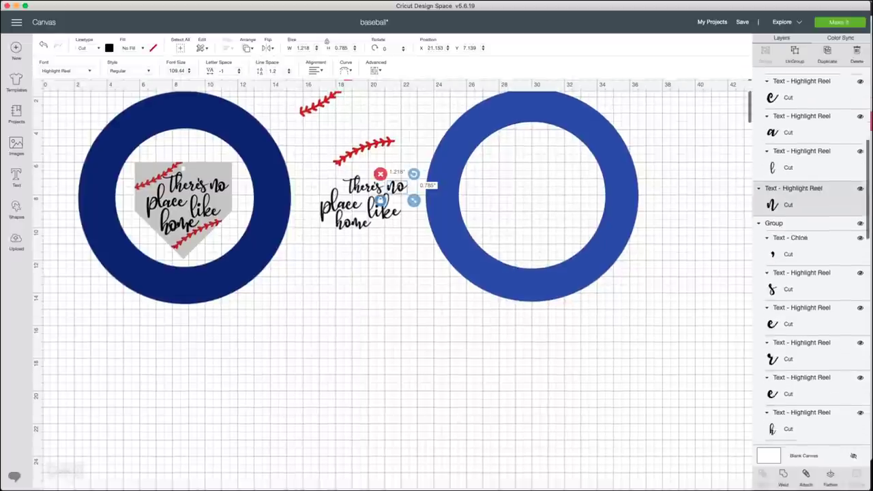
{"action": "key", "text": "Delete"}
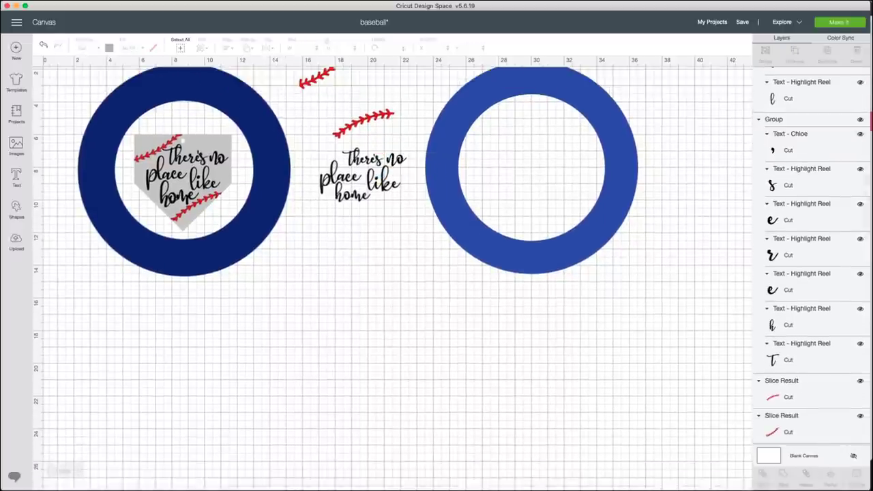
{"action": "left_click", "coordinate": [400, 159]}
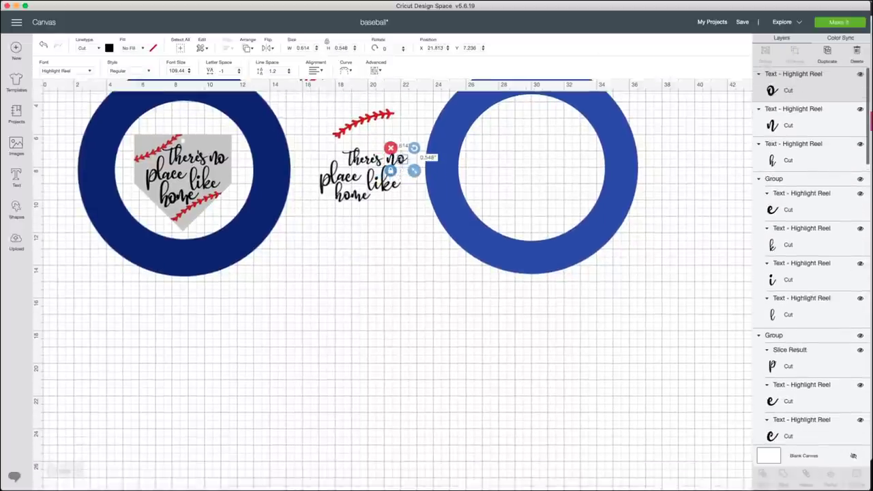
{"action": "left_click_drag", "start_coordinate": [413, 217], "coordinate": [316, 146]}
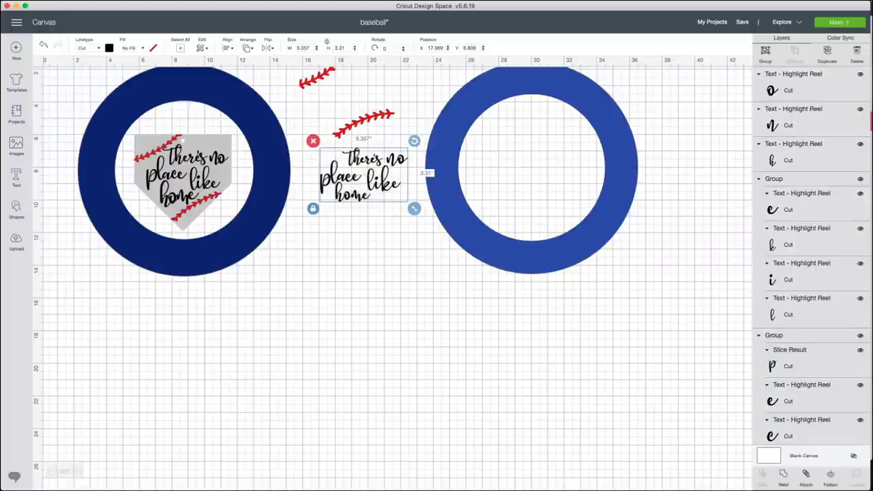
{"action": "left_click", "coordinate": [783, 477]}
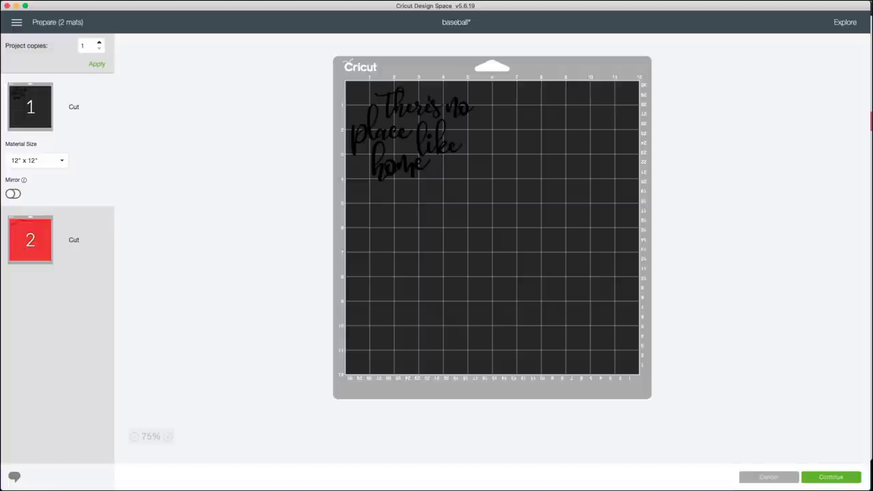
Turn on Mirror for both the black and red mats and continue to the cutting setup.
{"action": "left_click", "coordinate": [13, 194]}
{"action": "left_click", "coordinate": [30, 240]}
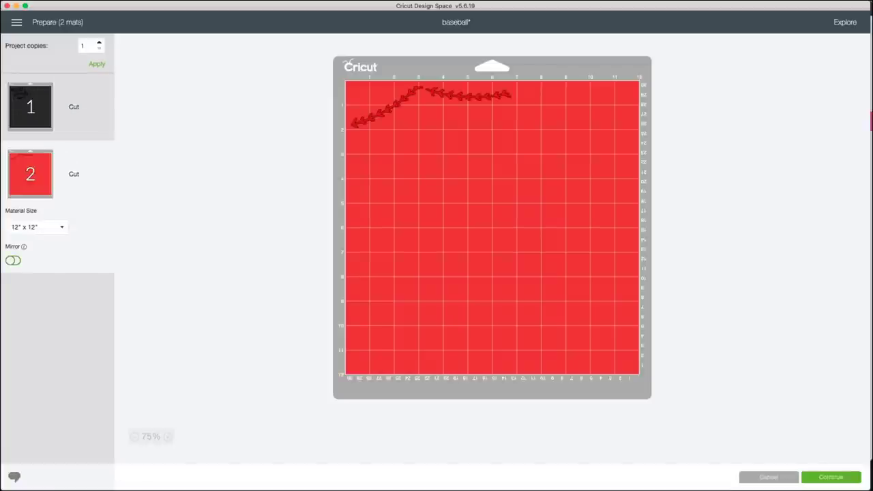
{"action": "left_click", "coordinate": [13, 260]}
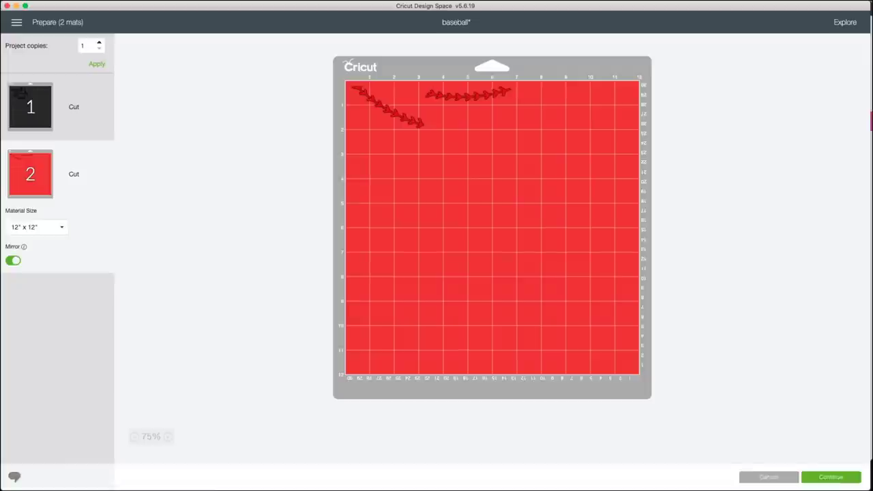
{"action": "left_click", "coordinate": [30, 107]}
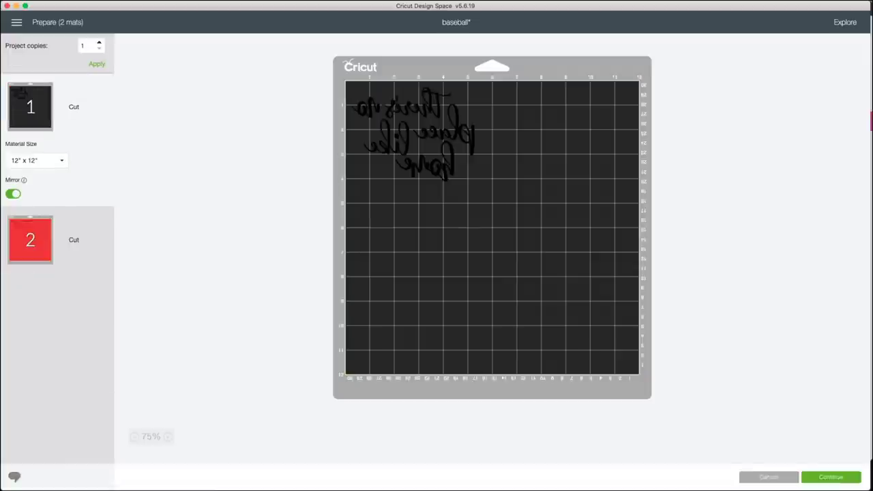
{"action": "left_click", "coordinate": [831, 478]}
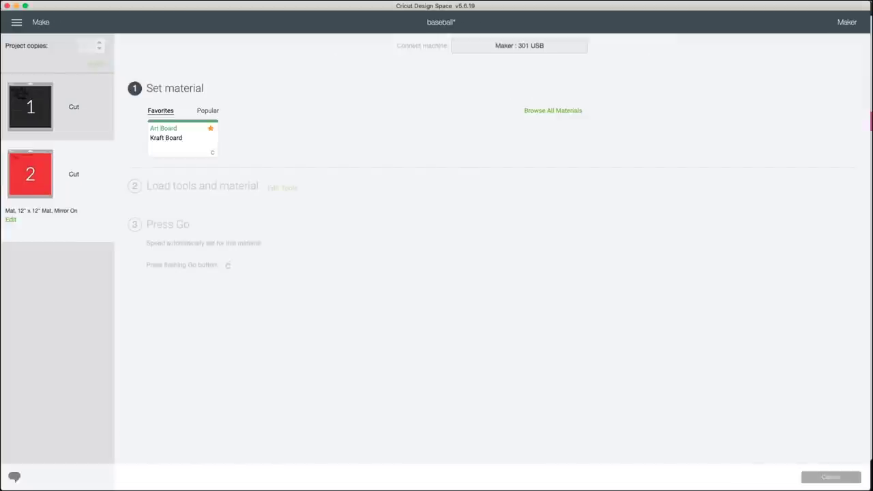
Search all materials for "iron" and select Everyday Iron-On.
{"action": "left_click", "coordinate": [553, 110]}
{"action": "left_click", "coordinate": [589, 67]}
{"action": "type", "text": "i"}
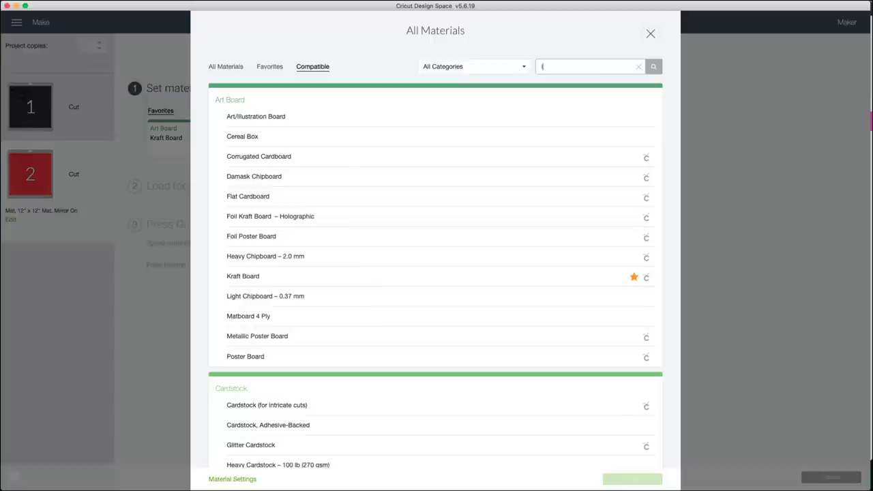
{"action": "type", "text": "iron"}
{"action": "key", "text": "Return"}
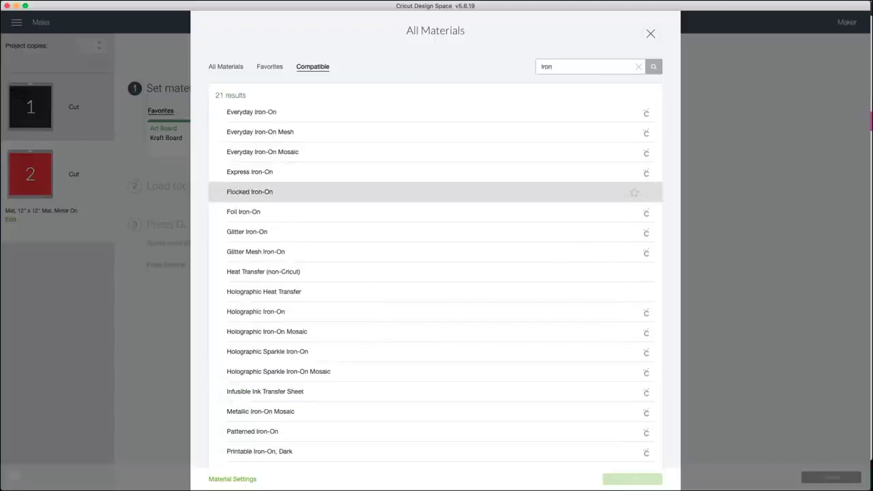
{"action": "left_click", "coordinate": [251, 112]}
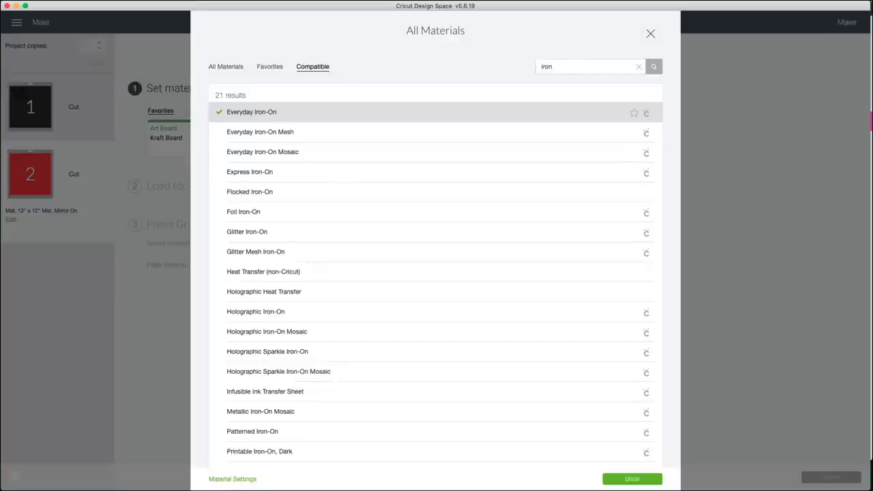
Mark Everyday Iron-On as a favorite, apply it as the cutting material, and set the pressure to More.
{"action": "left_click", "coordinate": [634, 113]}
{"action": "left_click", "coordinate": [634, 113]}
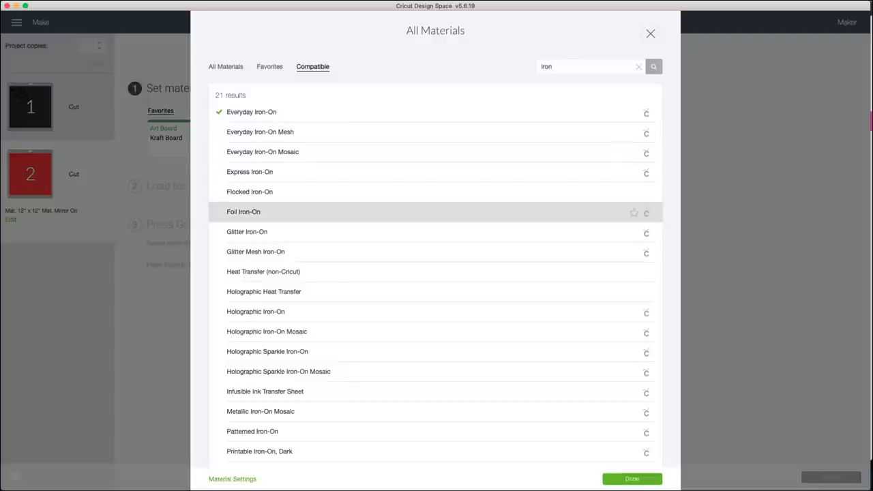
{"action": "left_click", "coordinate": [635, 113]}
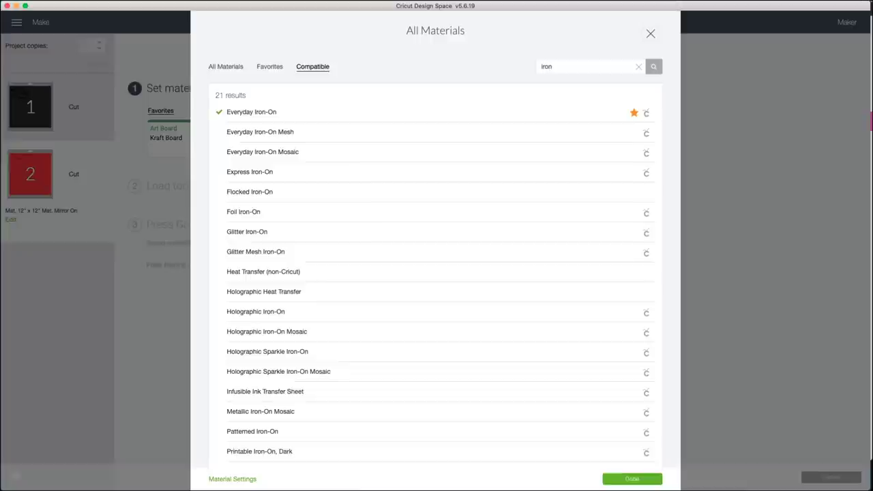
{"action": "left_click", "coordinate": [632, 479]}
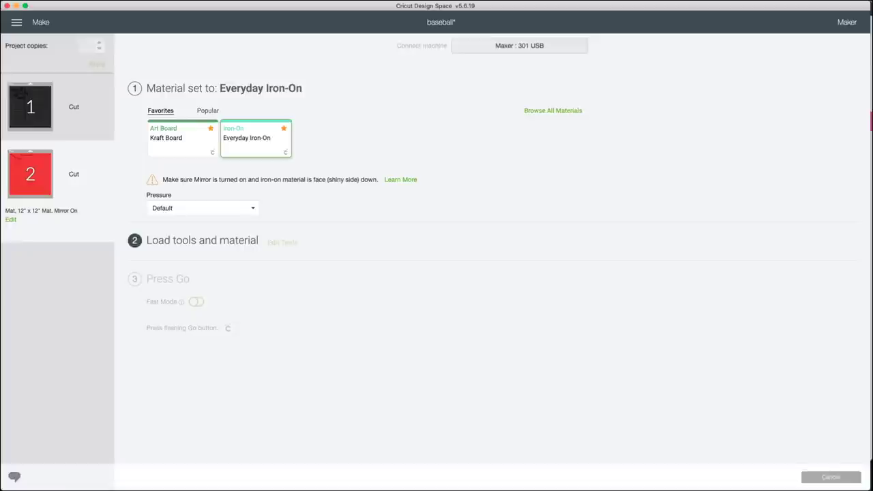
{"action": "left_click", "coordinate": [203, 145]}
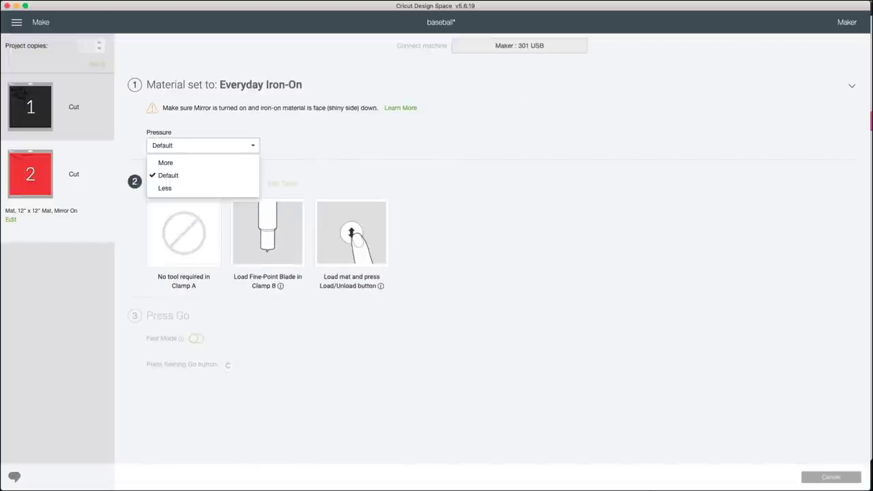
{"action": "left_click", "coordinate": [166, 163]}
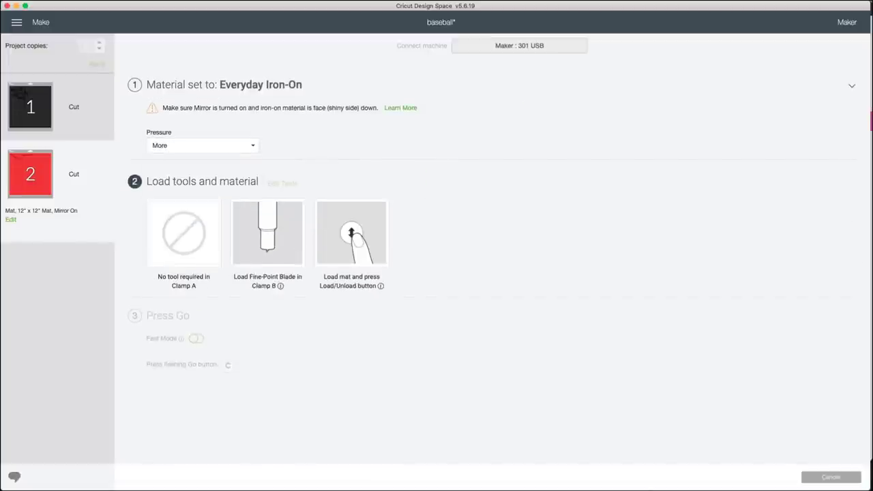